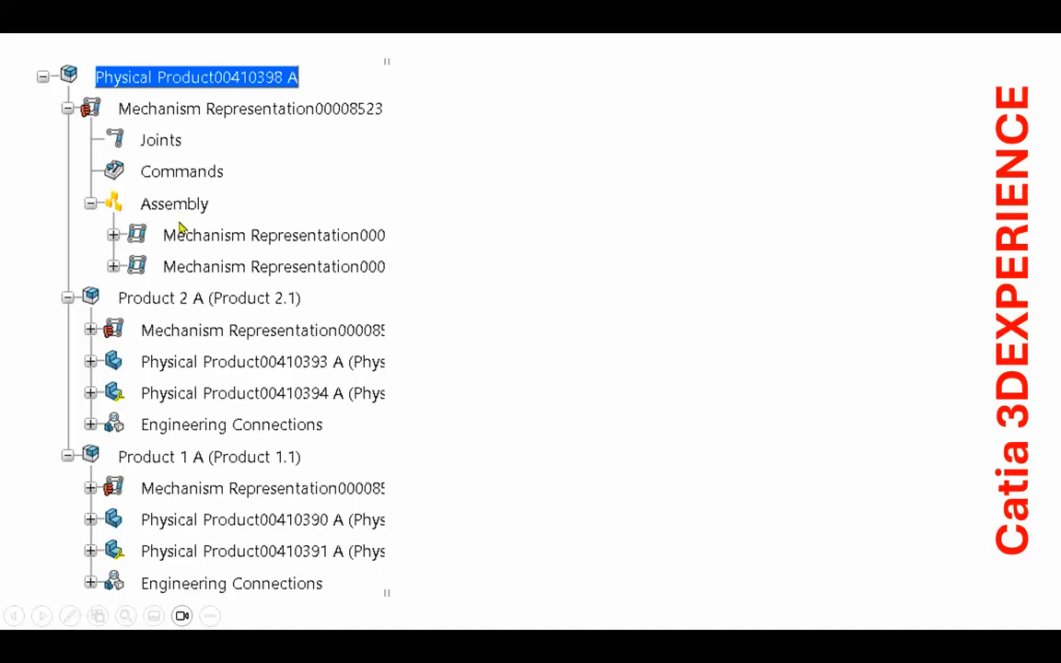
Play the remaining slide animations to the end of the show and return to the PowerPoint editor.
click(492, 323)
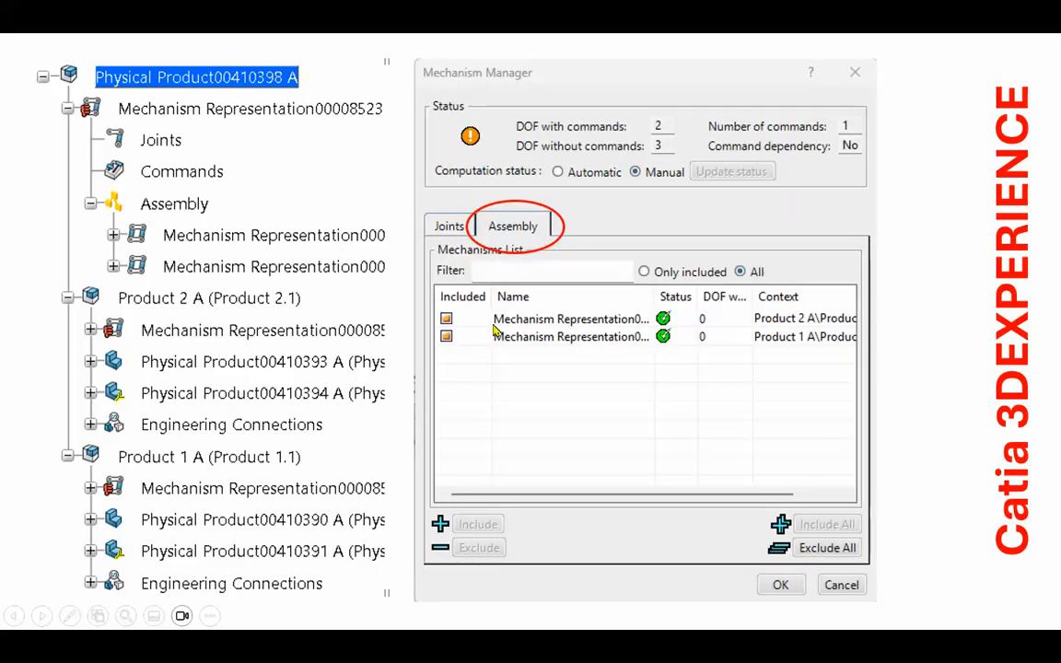
click(962, 317)
click(949, 321)
click(949, 321)
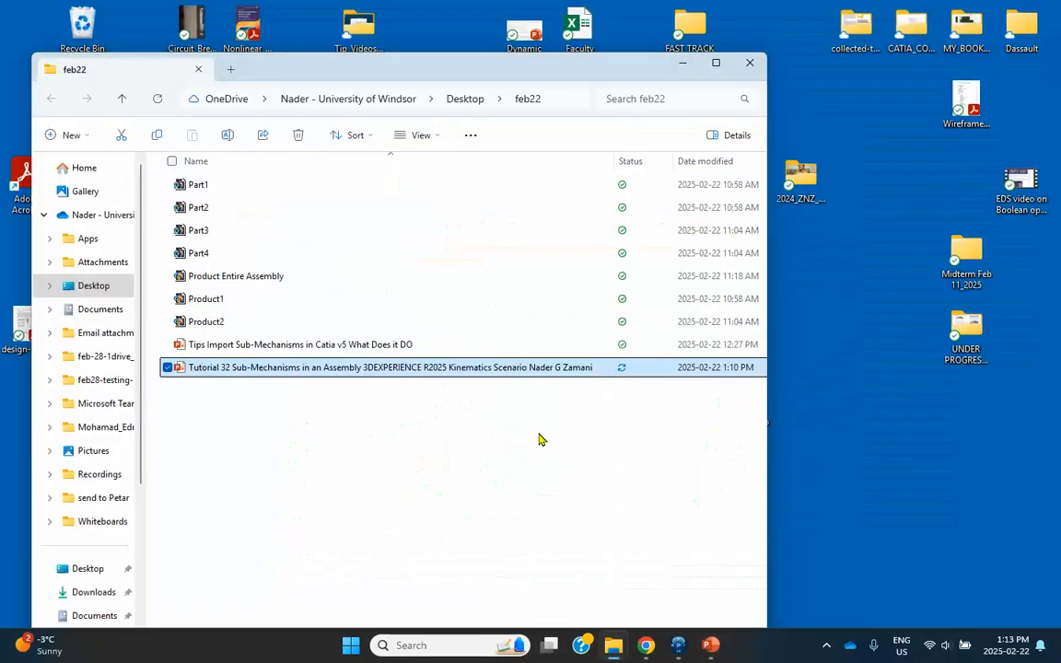
Close the feb22 folder window and bring 3DEXPERIENCE to the front.
click(749, 64)
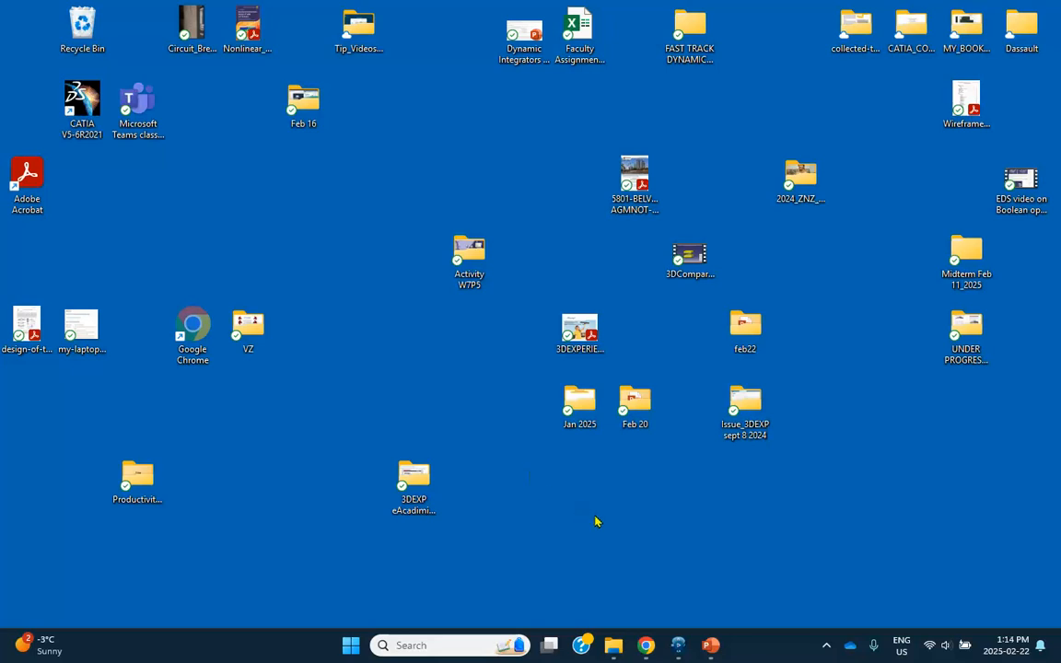
click(678, 644)
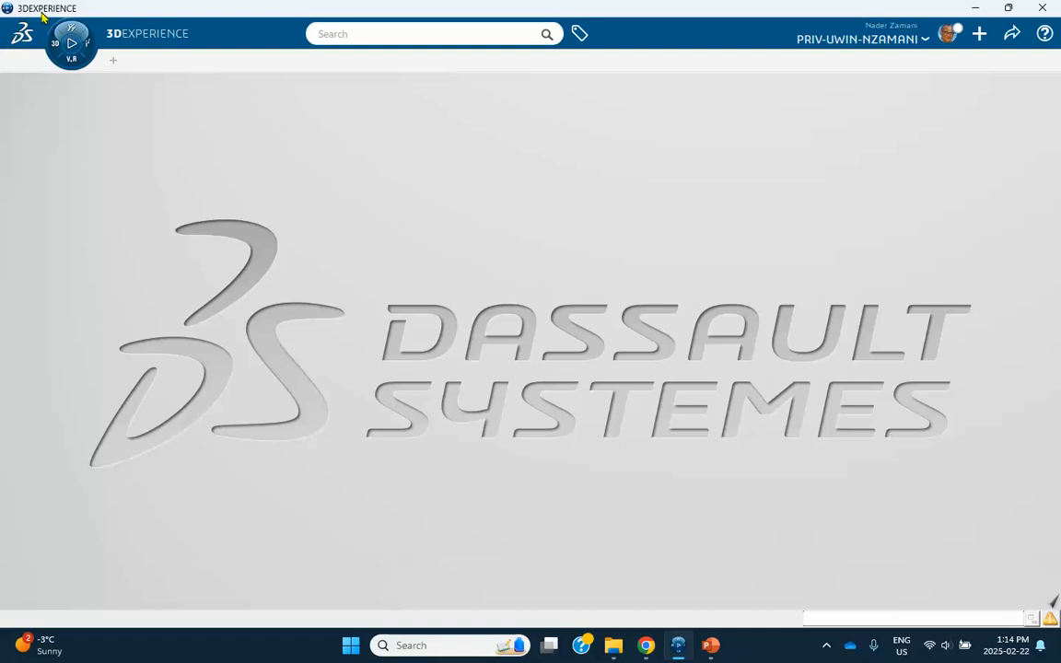
Start a new physical product in Assembly Design and set its Title to 'Product 1'.
click(53, 44)
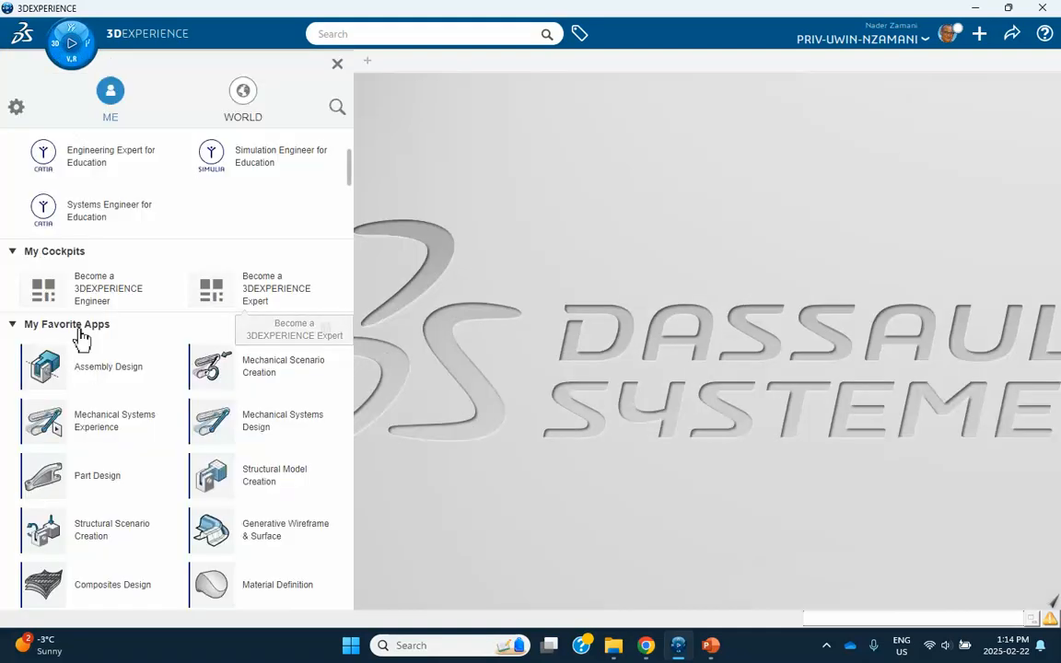
click(99, 374)
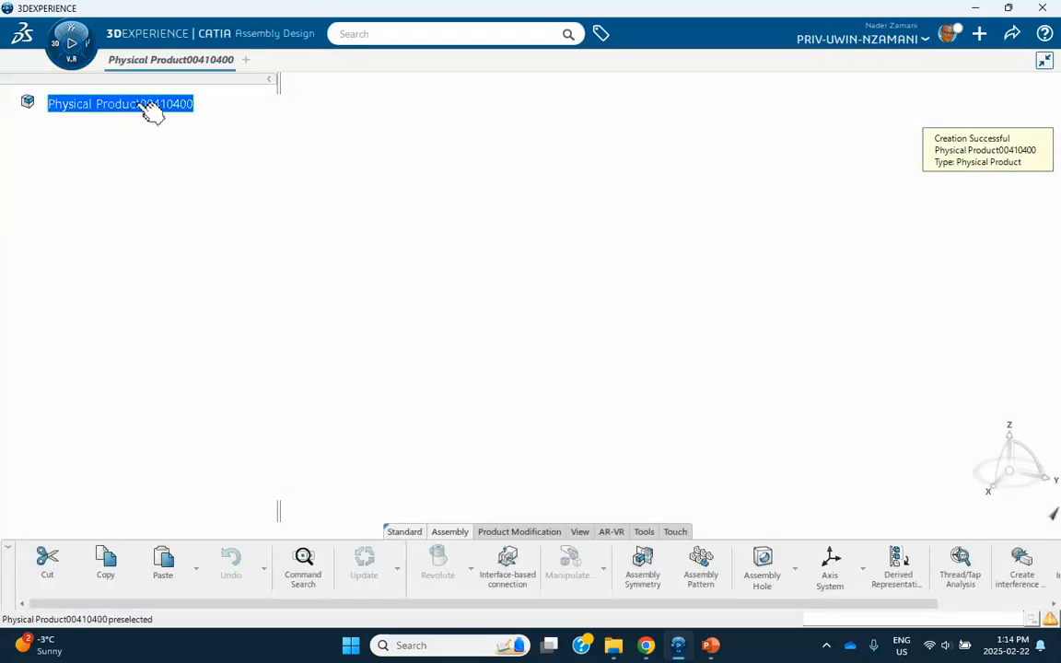
right_click(140, 95)
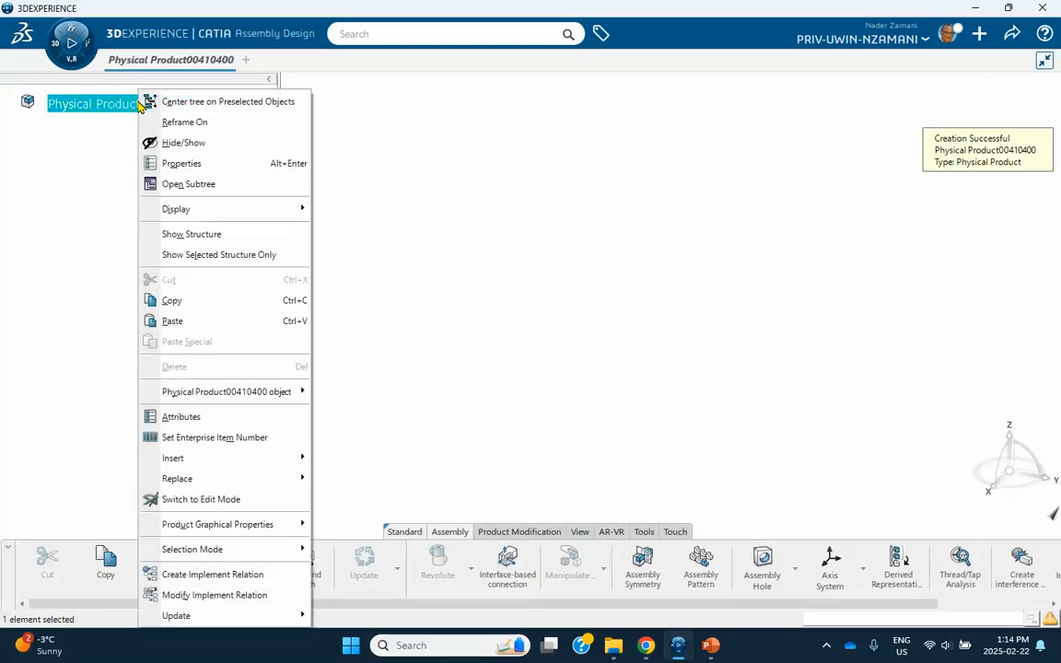
click(183, 164)
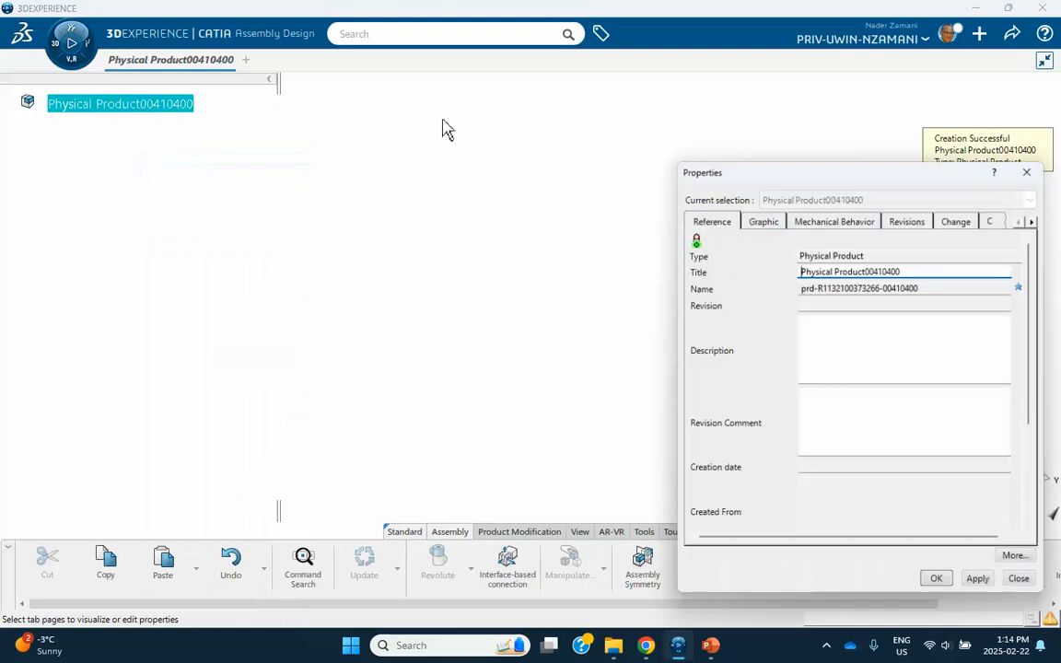
drag(906, 270, 755, 261)
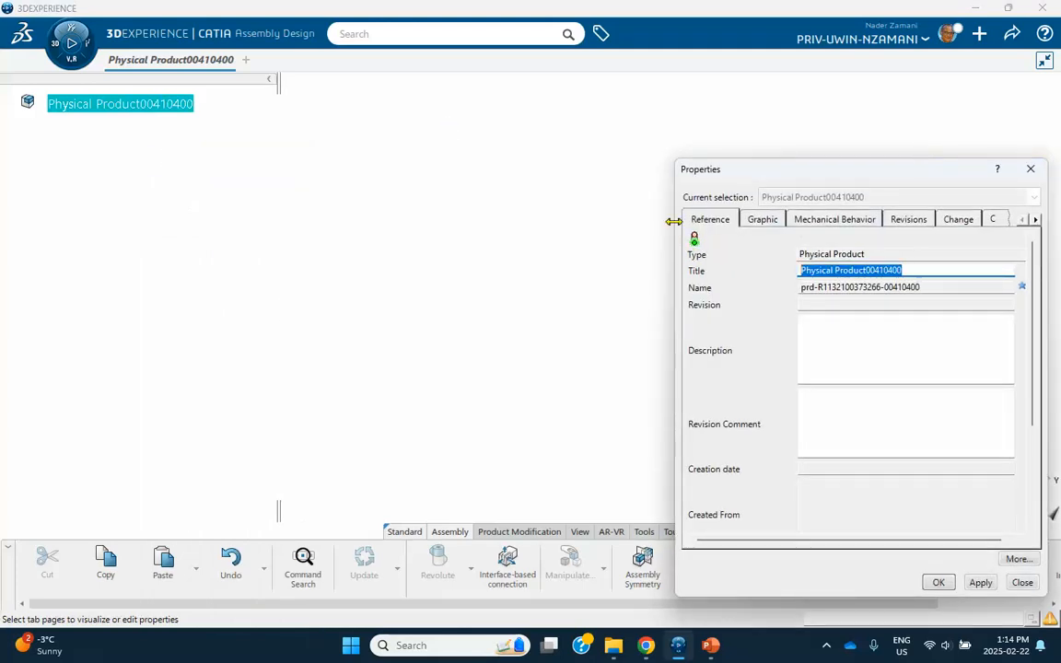
text(Product 1)
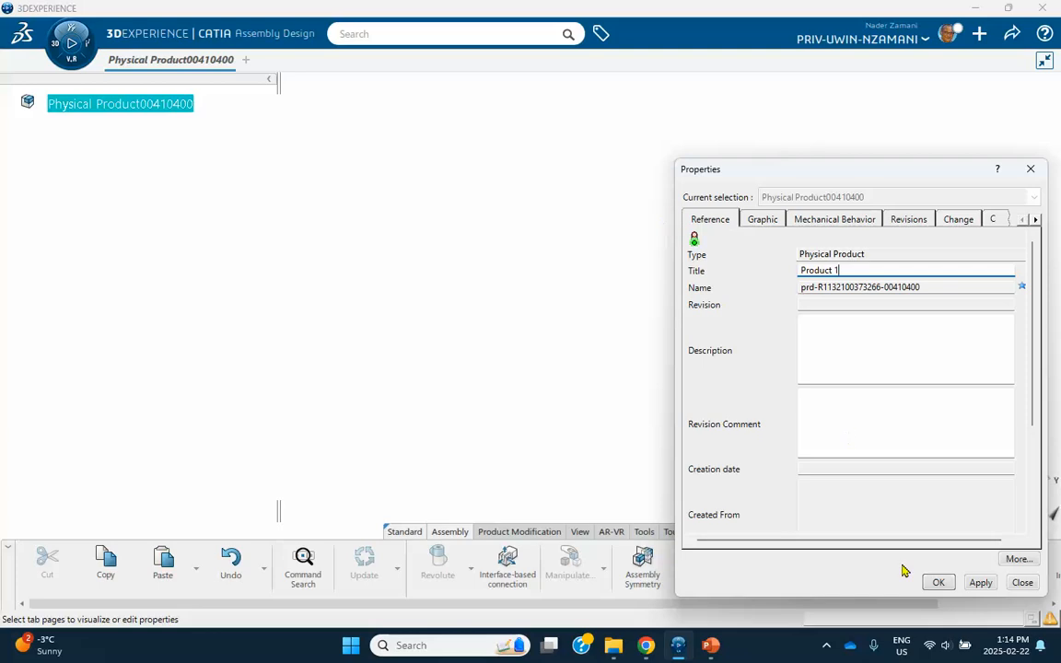
click(935, 582)
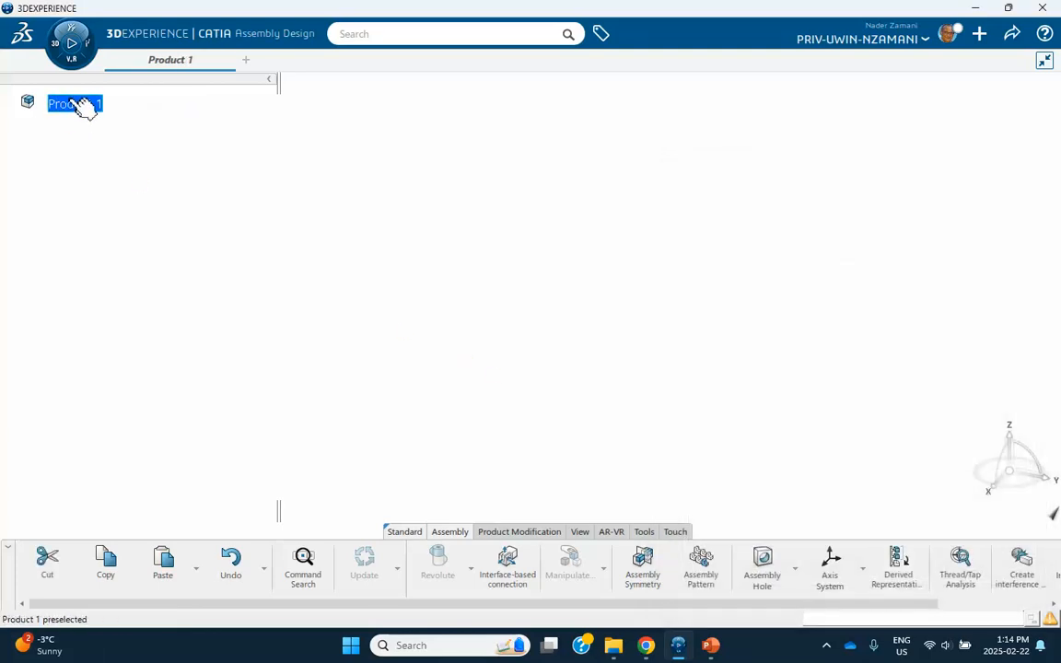
Insert a new 3D part under Product 1 and expand it in the tree.
right_click(82, 108)
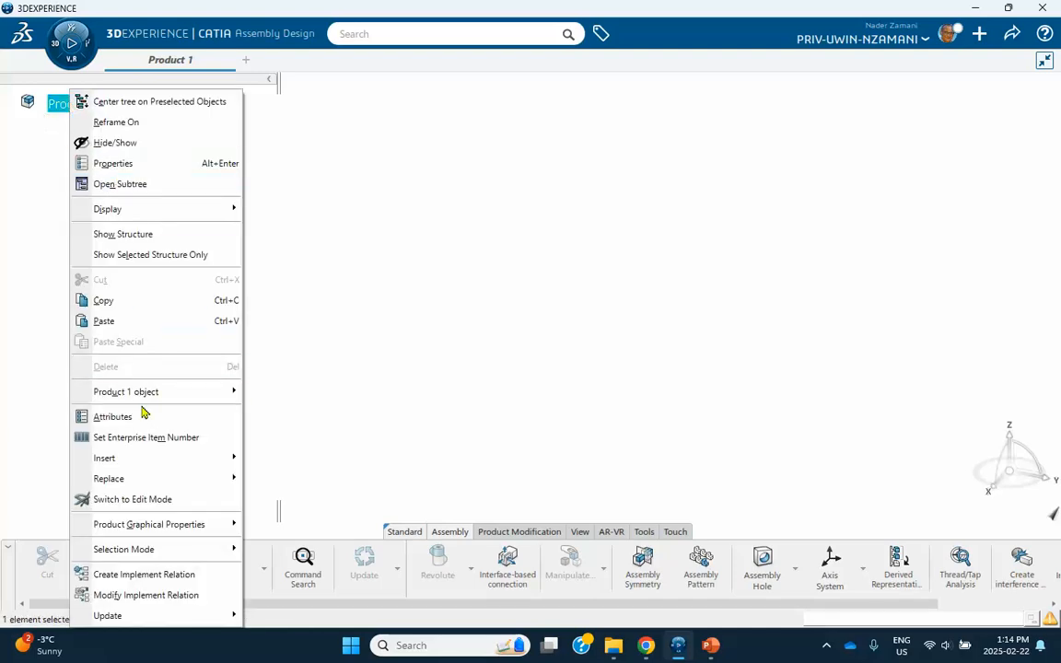
mouse_move(140, 459)
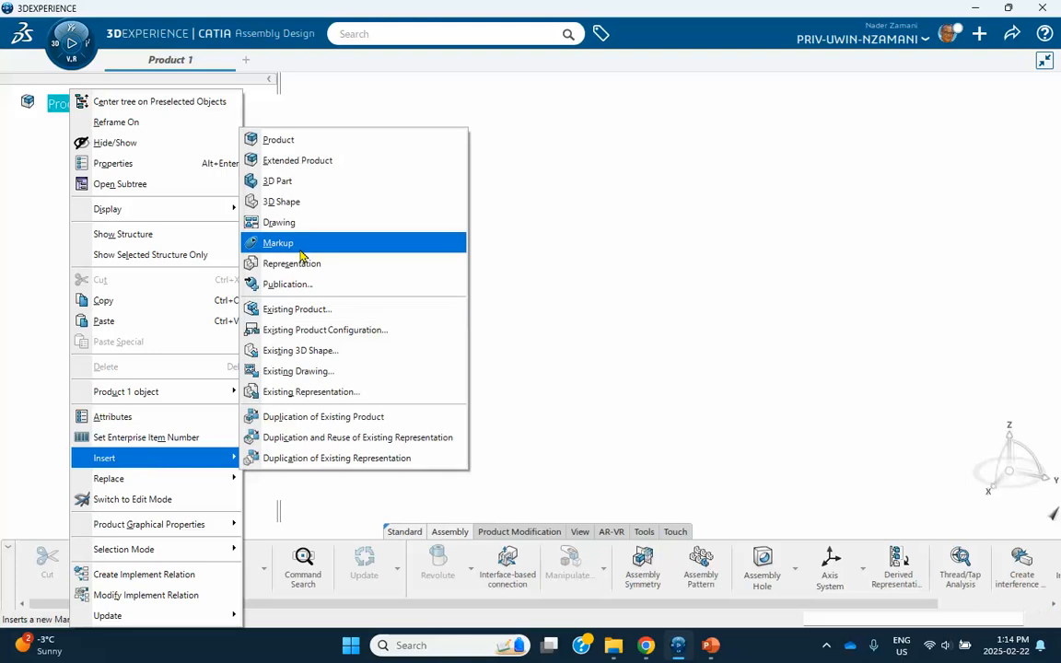
click(291, 180)
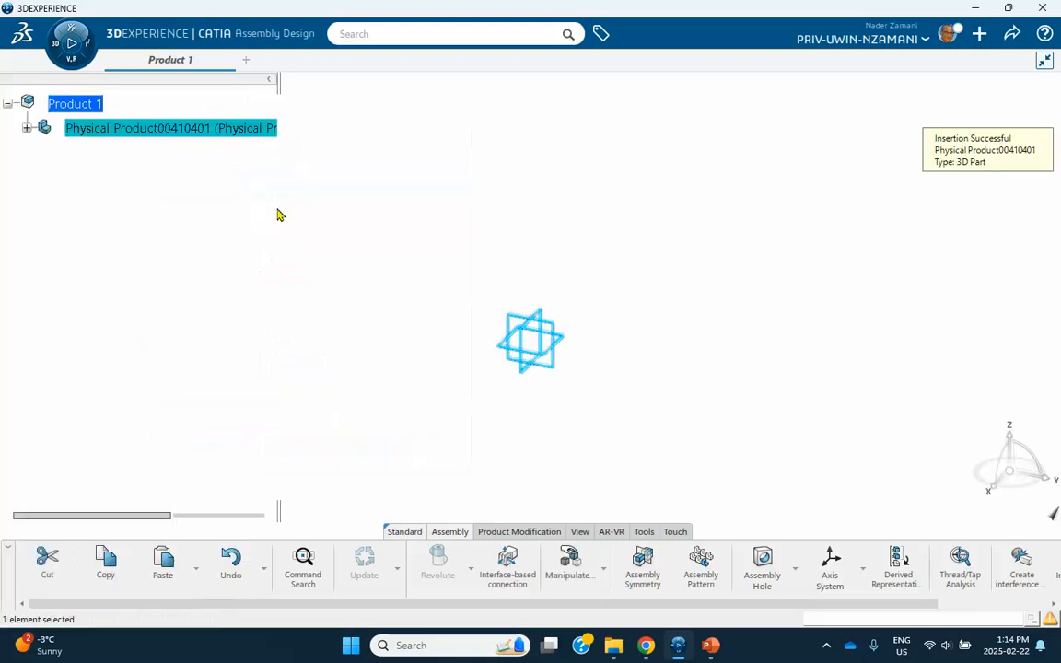
click(26, 130)
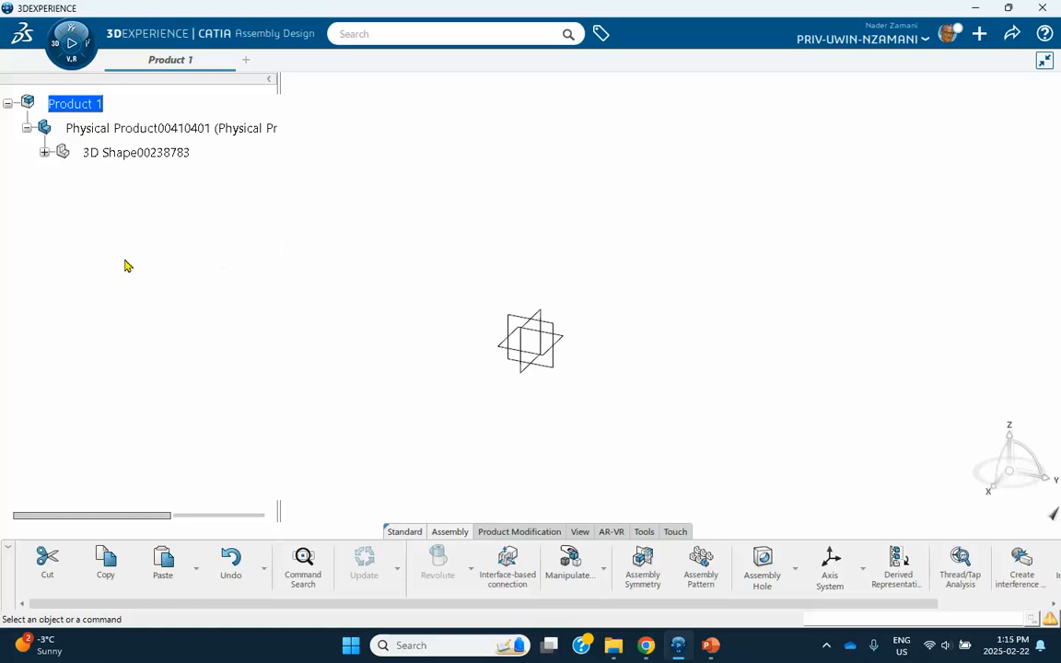
Rename the part's Title and Instance Title to 'Part1', then edit its 3D Shape.
right_click(135, 130)
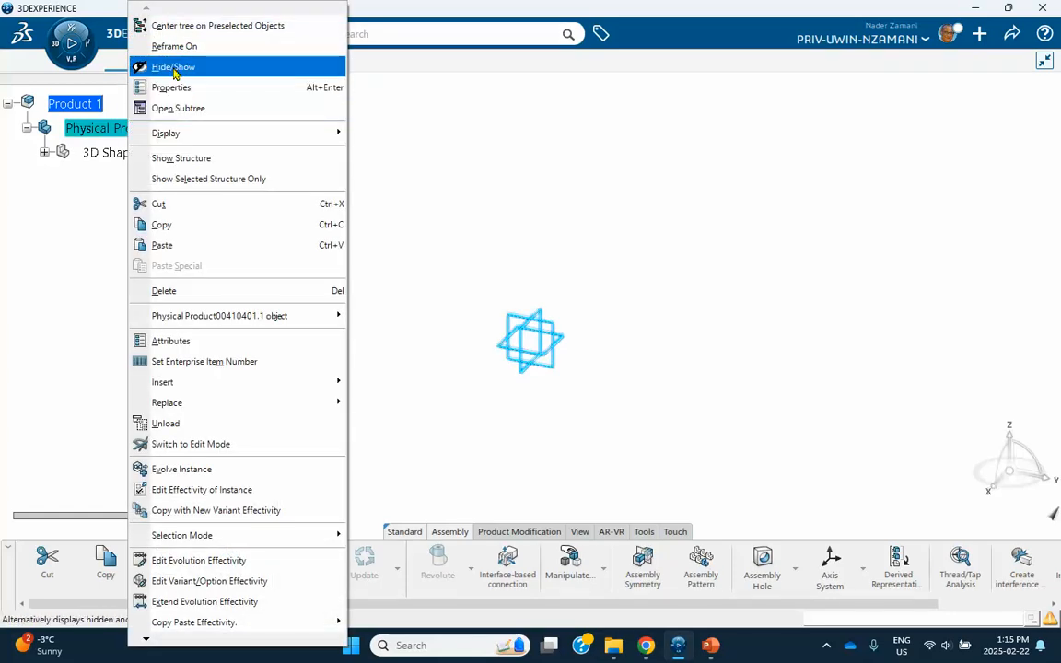
click(166, 88)
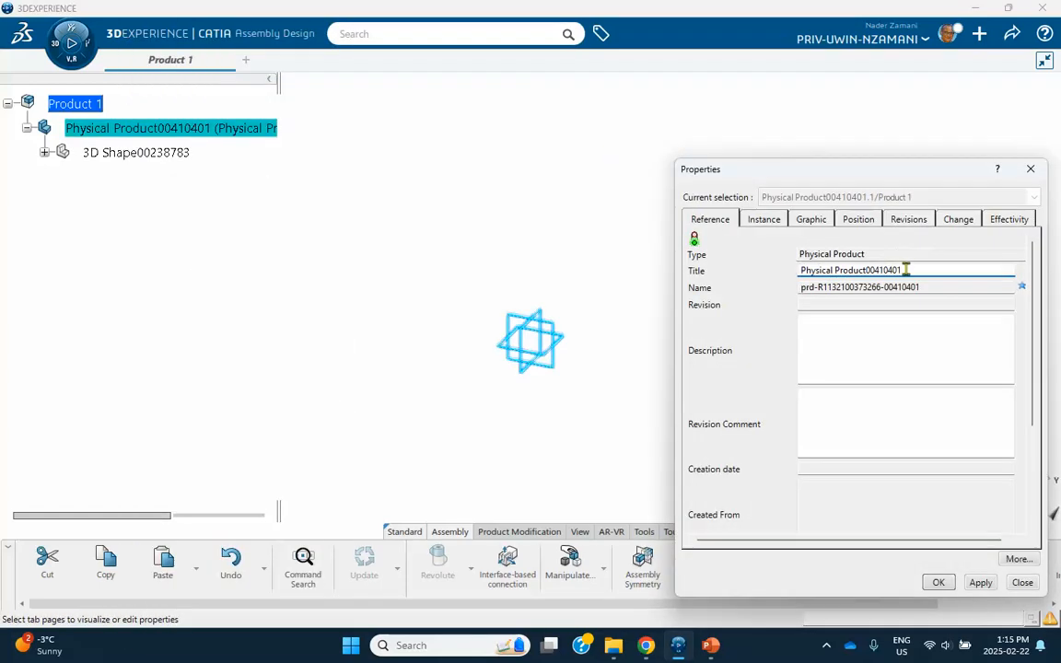
drag(906, 270, 715, 279)
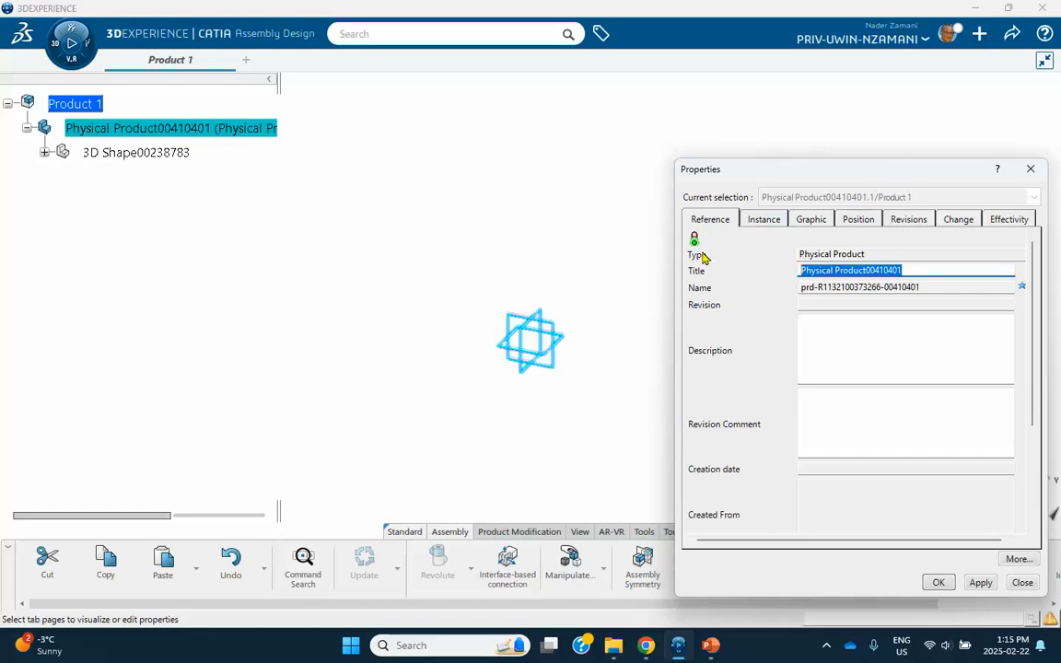
text(Part1)
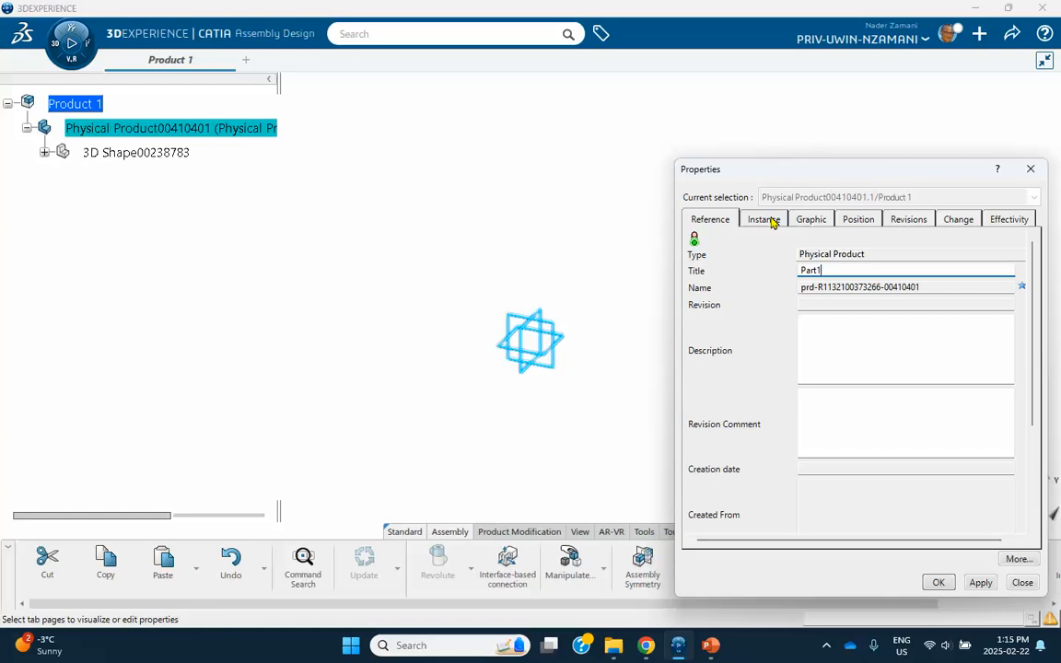
click(763, 219)
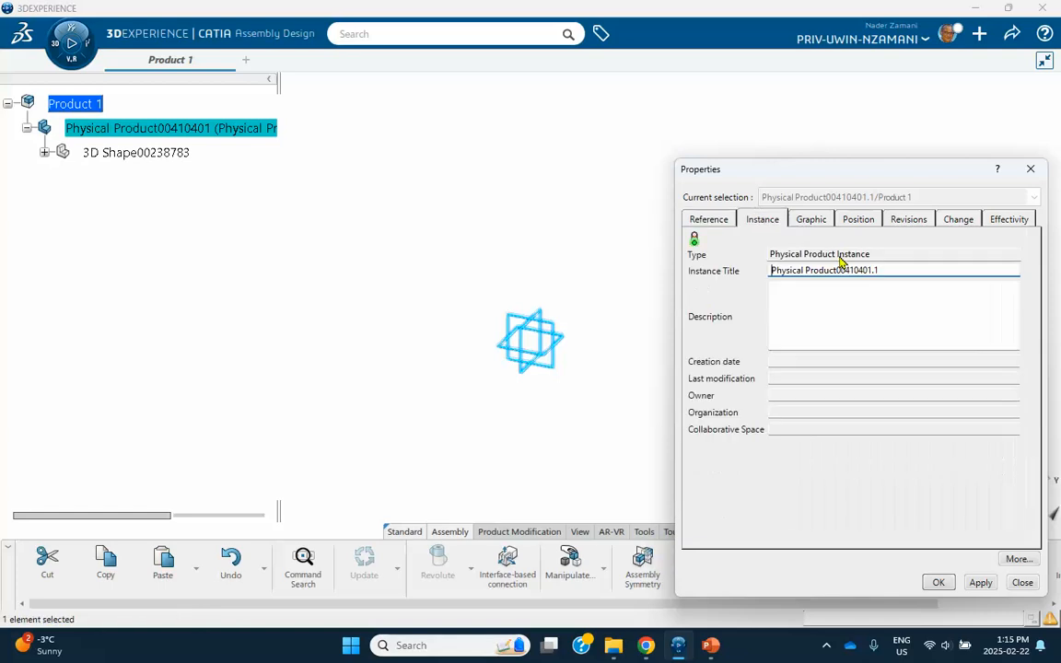
drag(916, 271, 649, 280)
text(Part1)
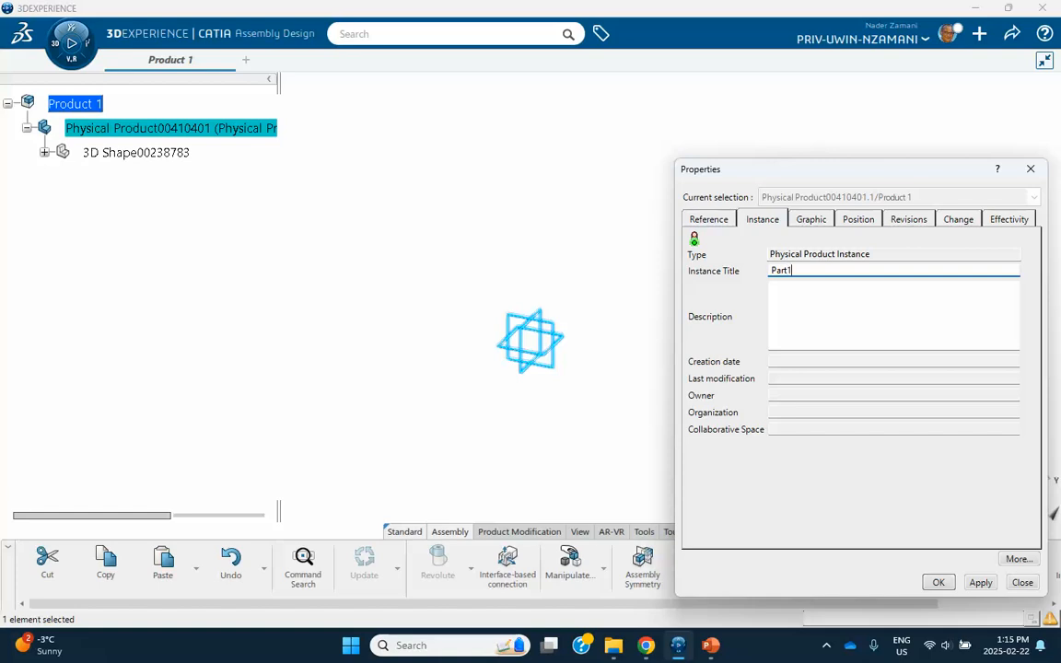
click(942, 582)
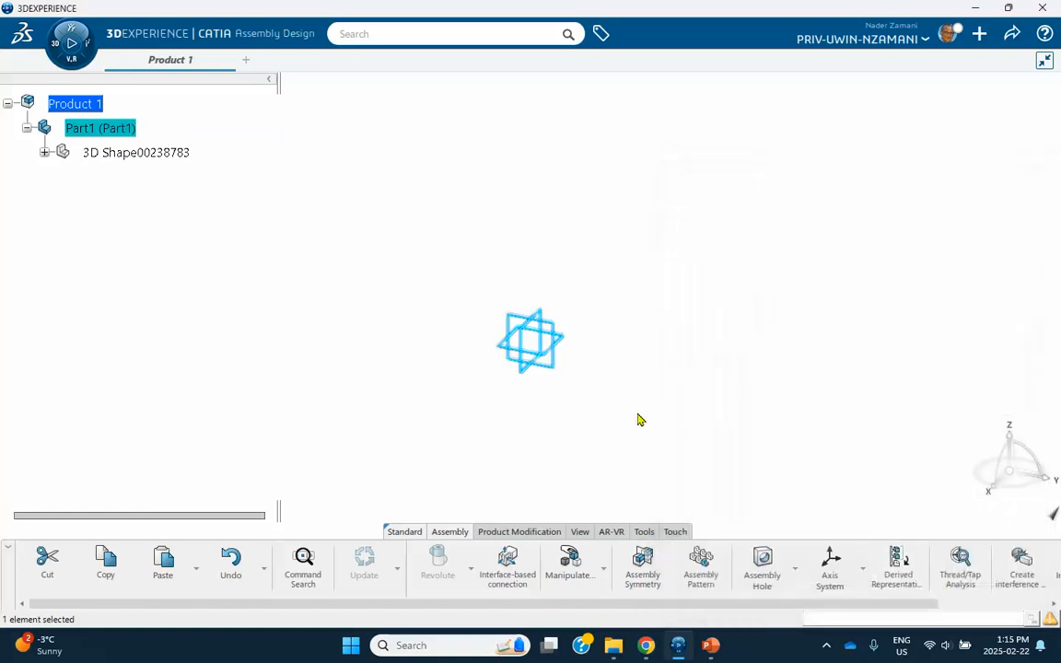
click(45, 153)
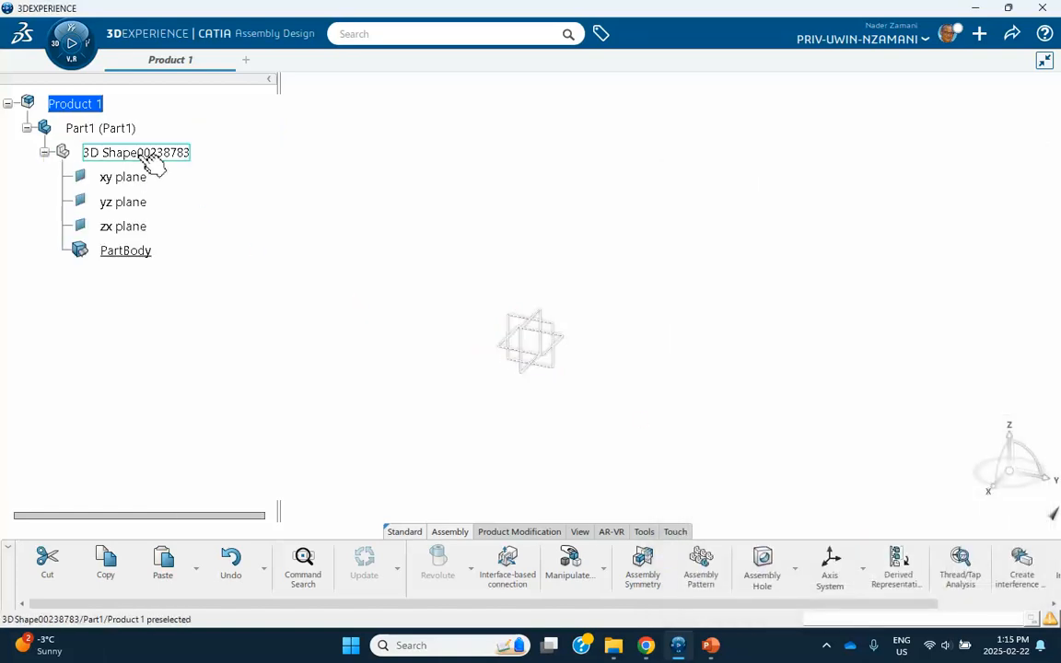
double_click(143, 154)
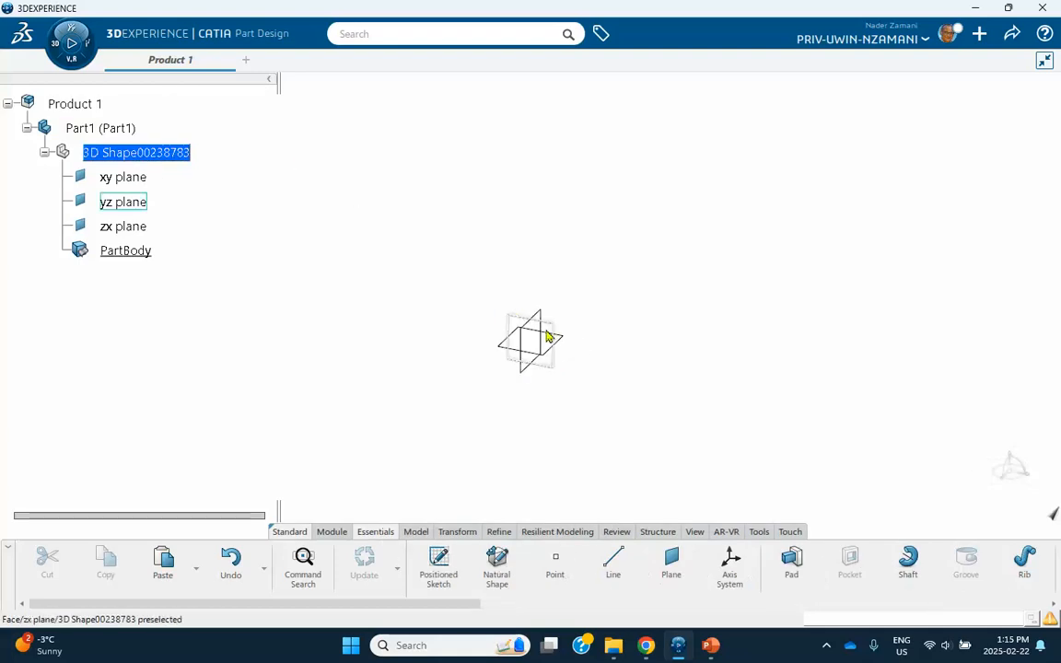
Sketch a long, thin rectangle on a plane of Part1.
click(574, 347)
click(663, 291)
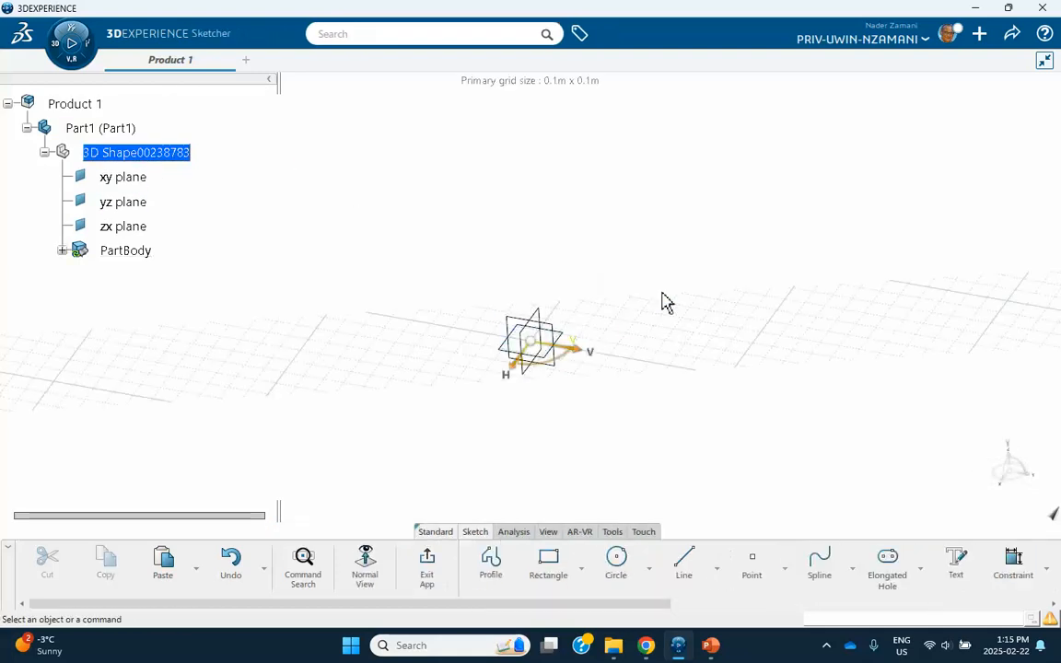
click(549, 564)
click(277, 410)
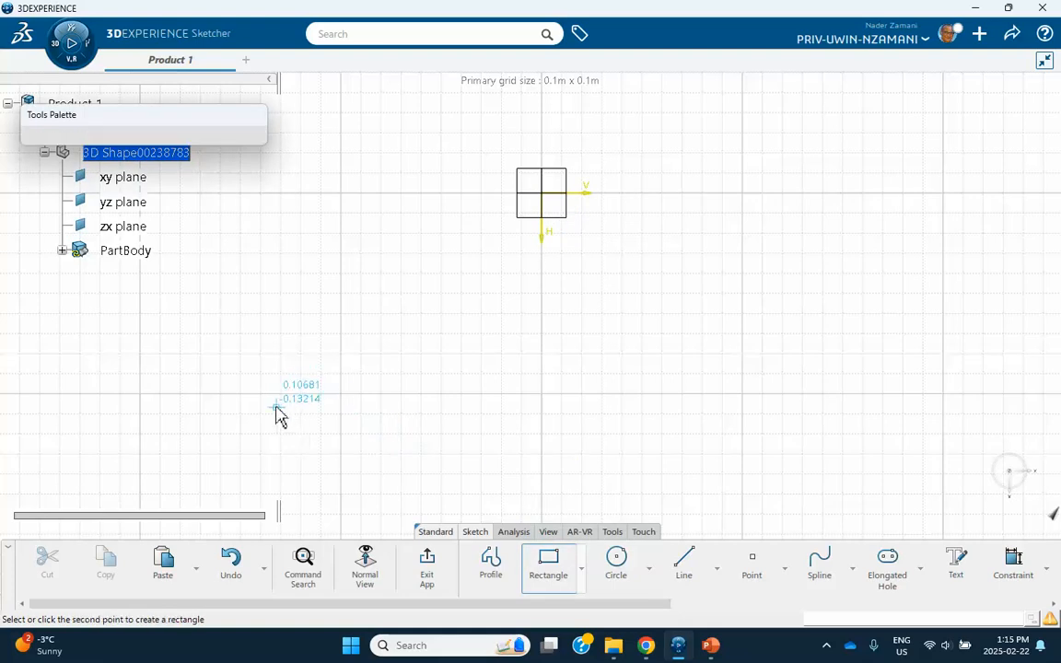
click(736, 433)
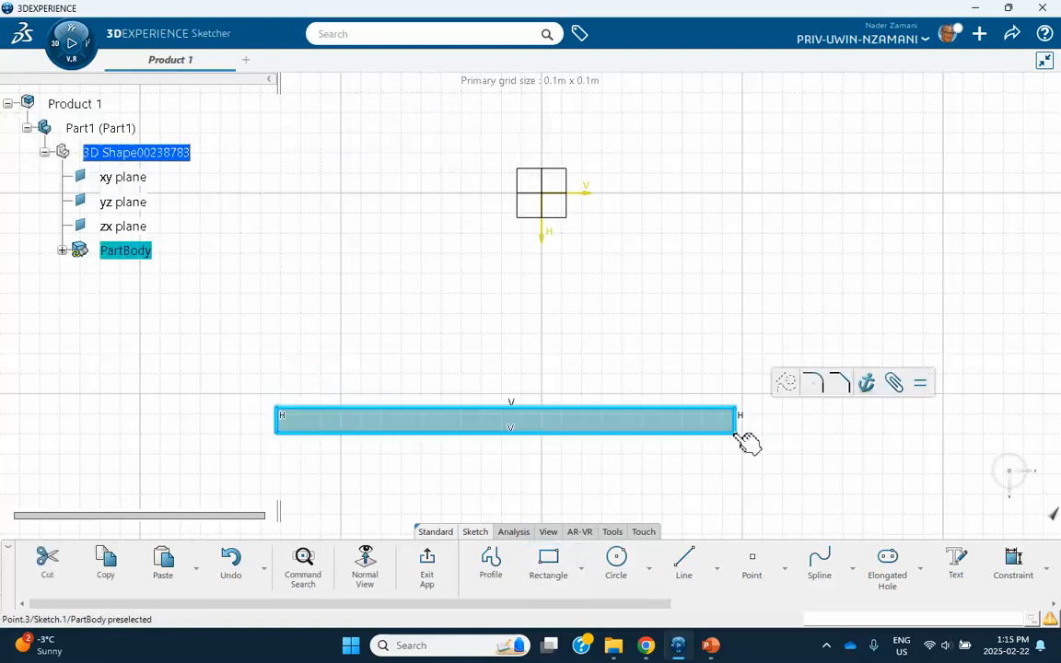
click(427, 562)
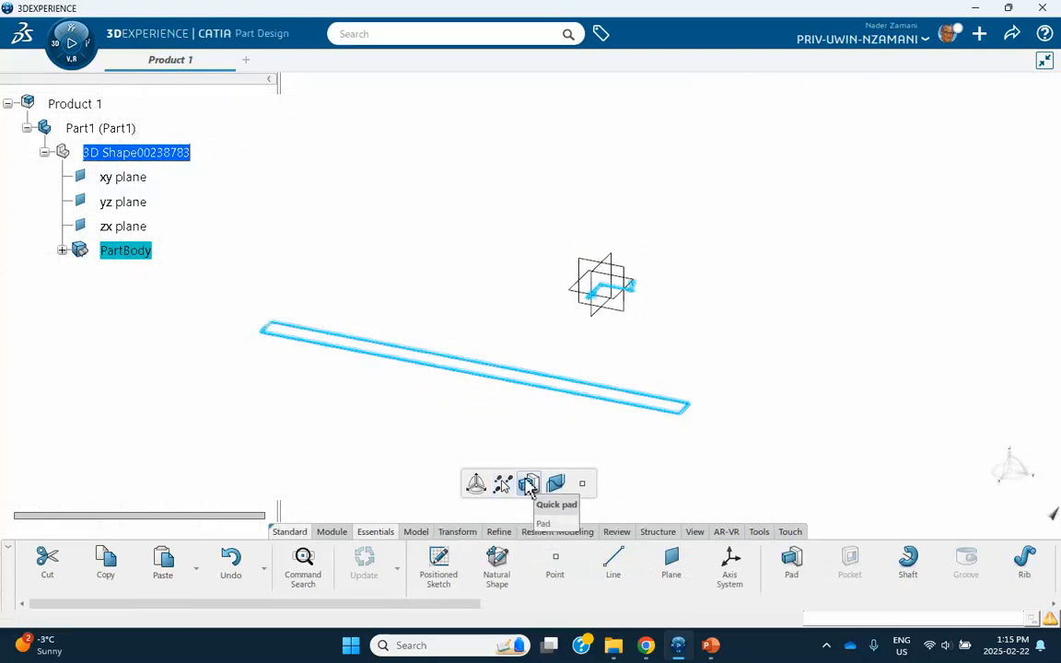
Pad the rectangle into a solid bar and make Product 1 active again.
click(528, 484)
click(420, 425)
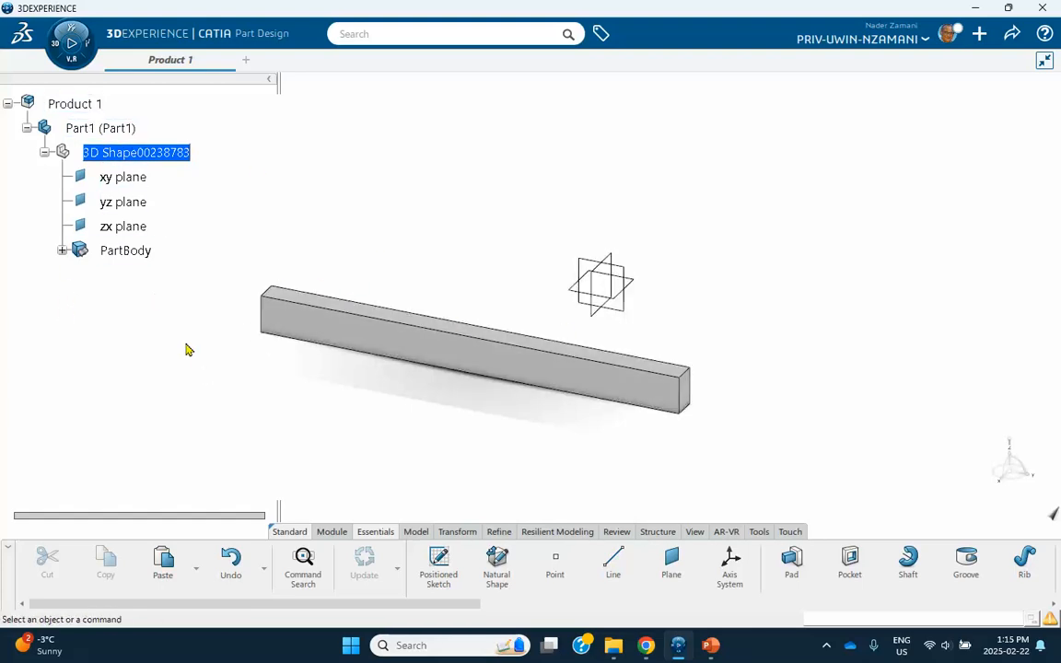
double_click(78, 105)
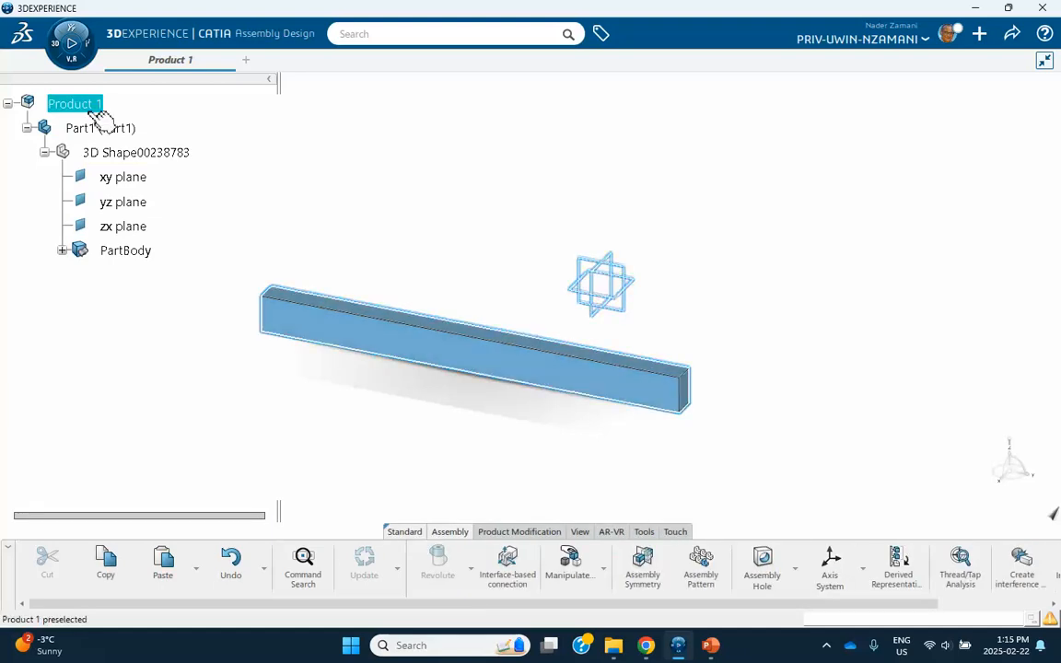
Insert a second 3D part into Product 1.
right_click(85, 108)
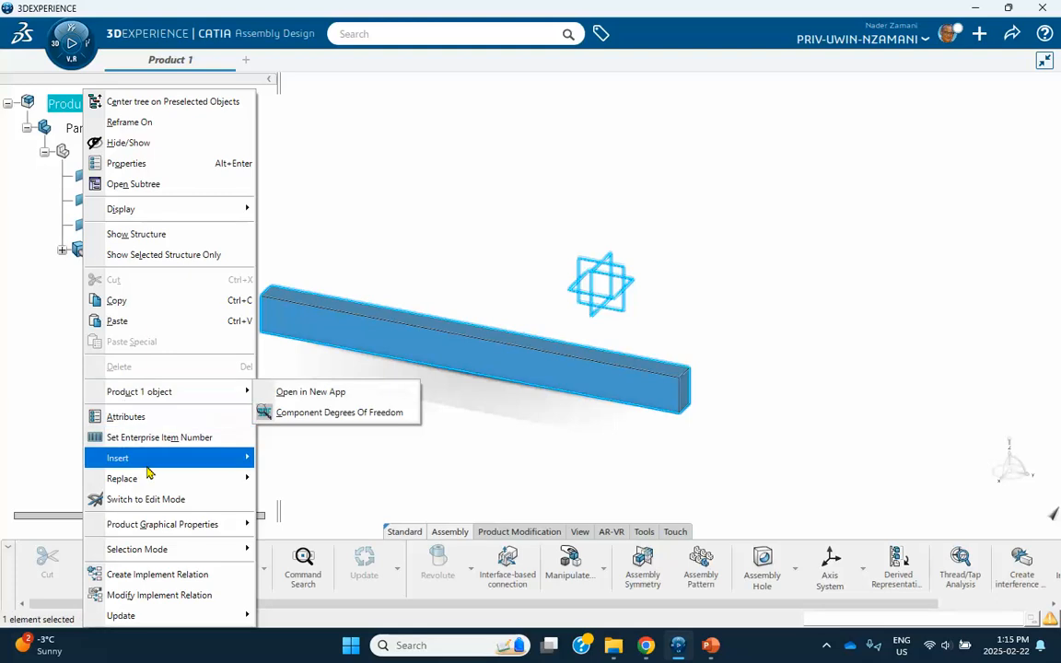
mouse_move(170, 468)
click(304, 184)
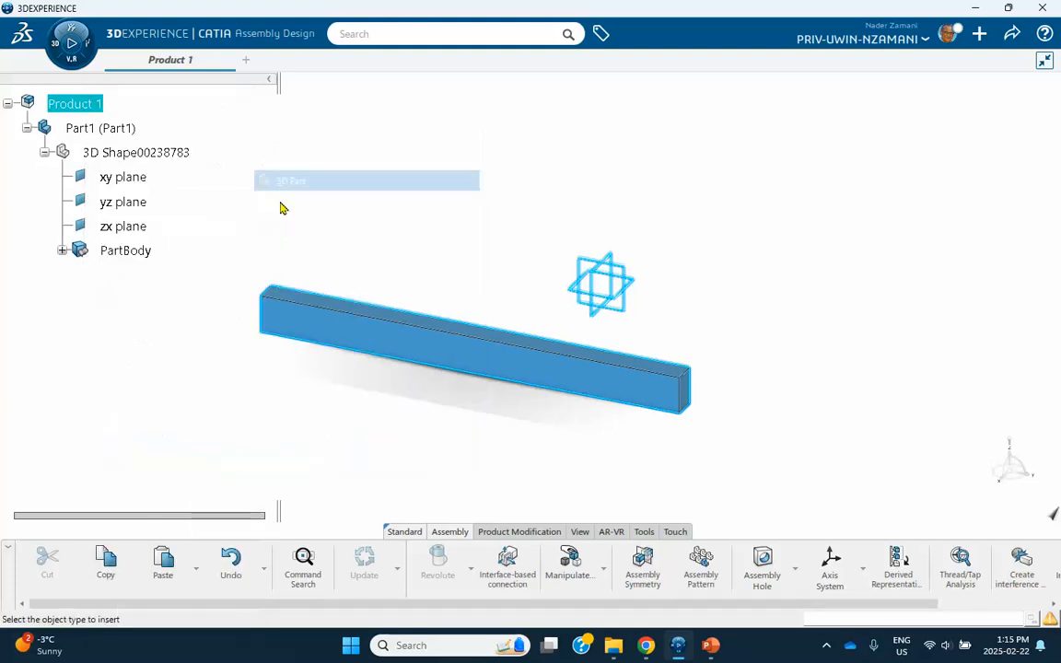
Rename the new part's instance and reference titles to 'Part2' and edit its 3D Shape.
right_click(149, 274)
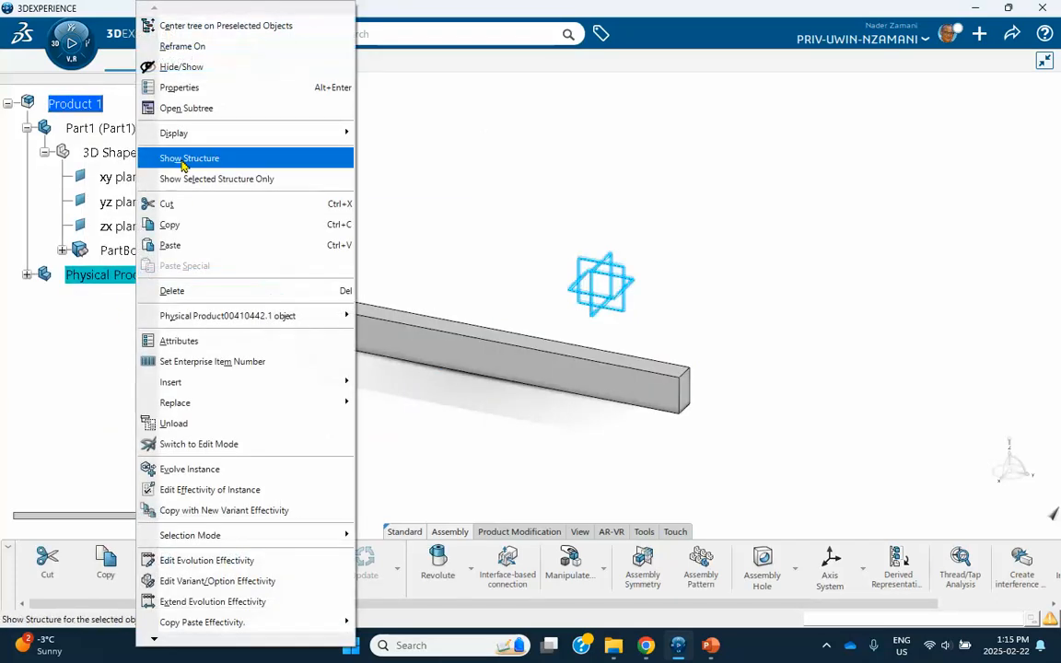
click(187, 88)
drag(880, 269, 695, 271)
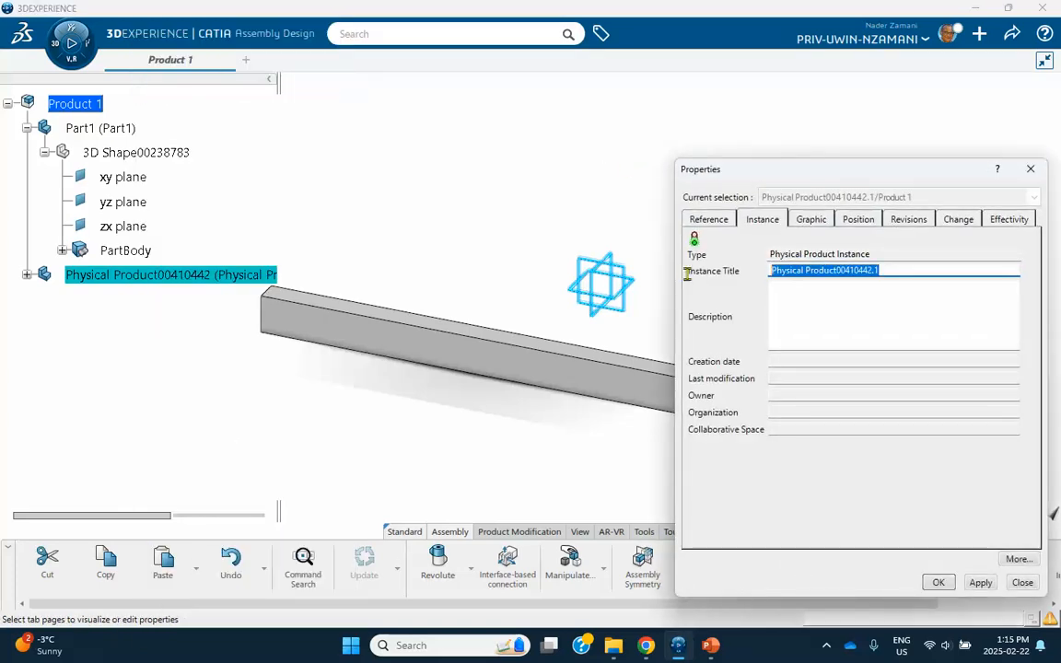
text(Part2)
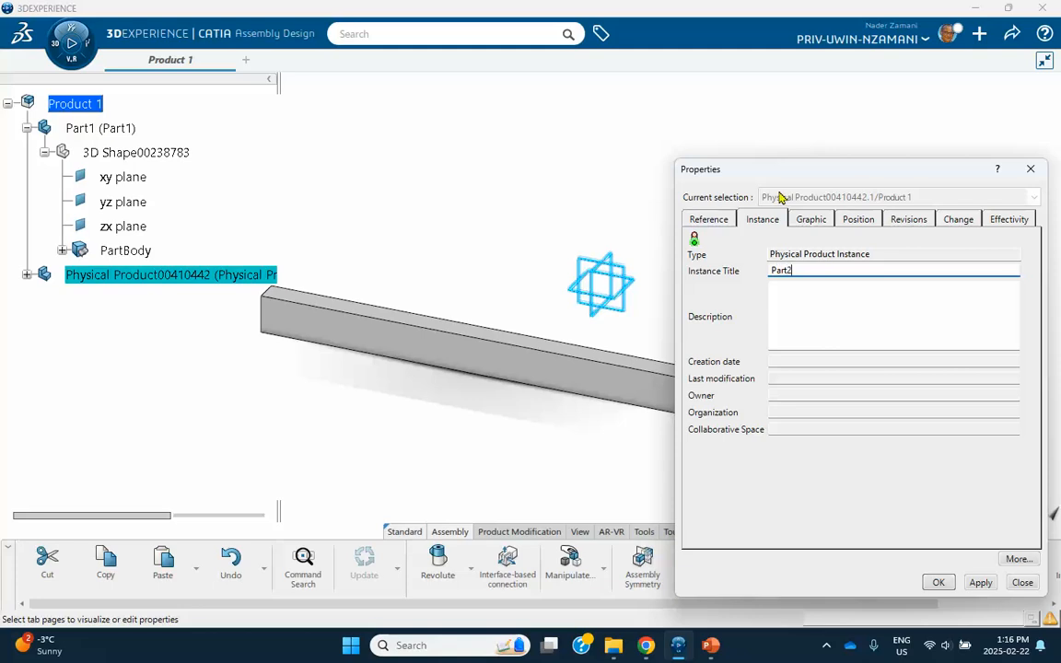
click(709, 222)
drag(912, 270, 704, 267)
text(Part2)
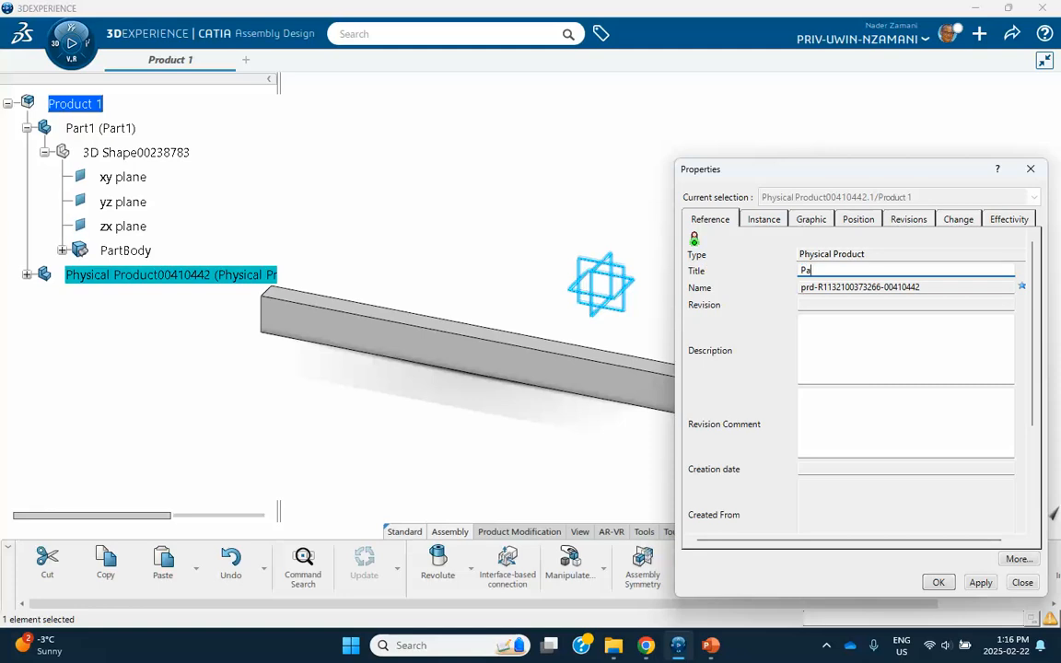
click(939, 582)
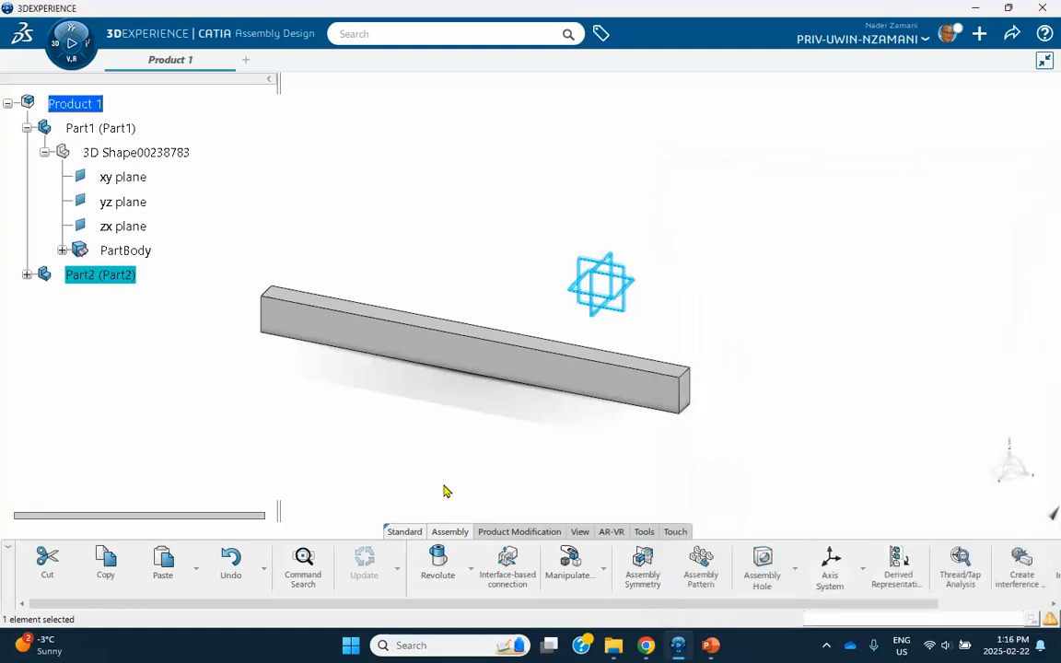
click(26, 275)
double_click(109, 301)
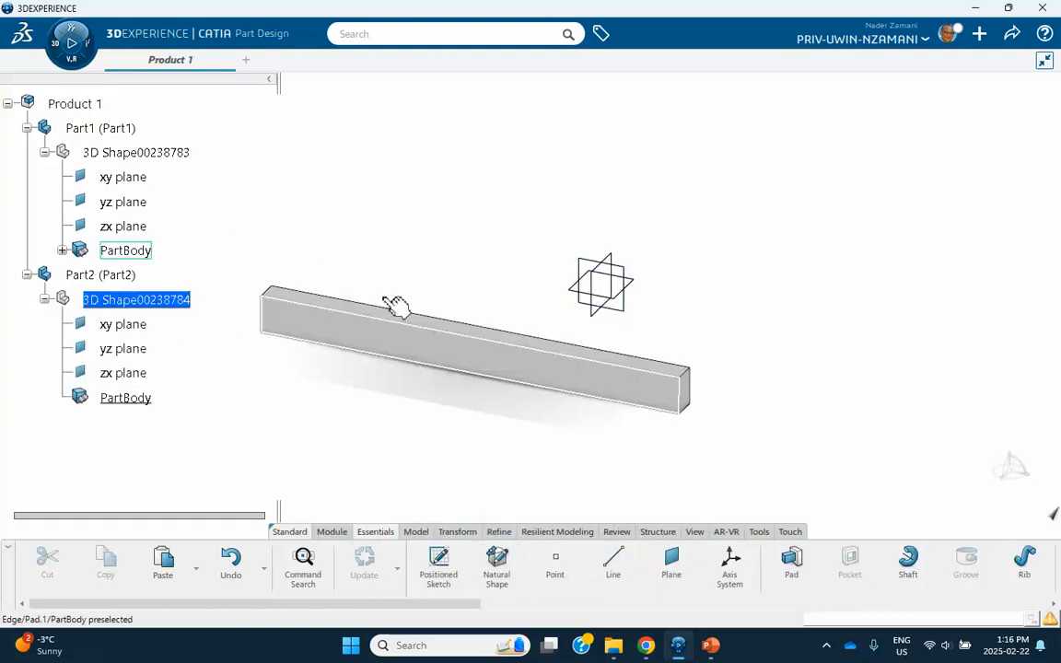
Sketch a small rectangle below the beam on Part2's xy plane.
click(633, 287)
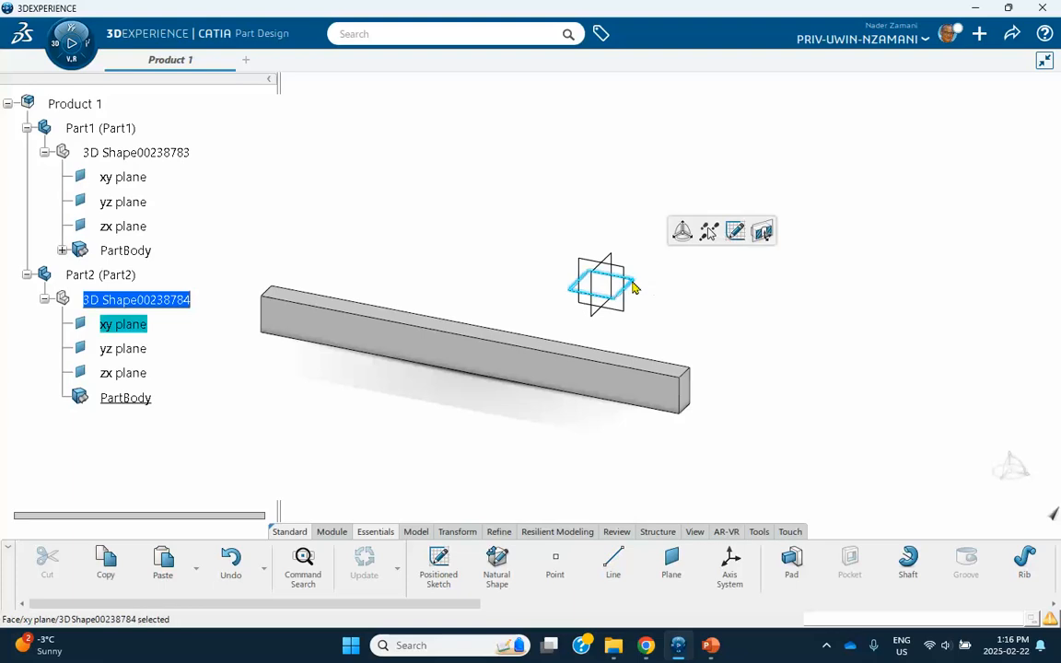
click(734, 232)
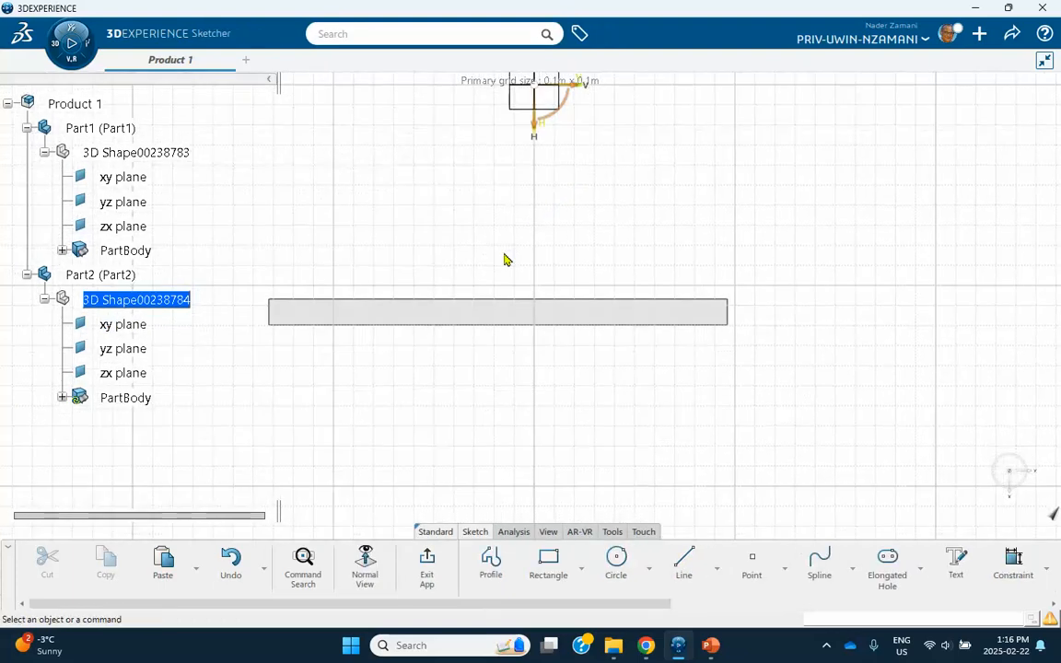
click(549, 564)
click(315, 374)
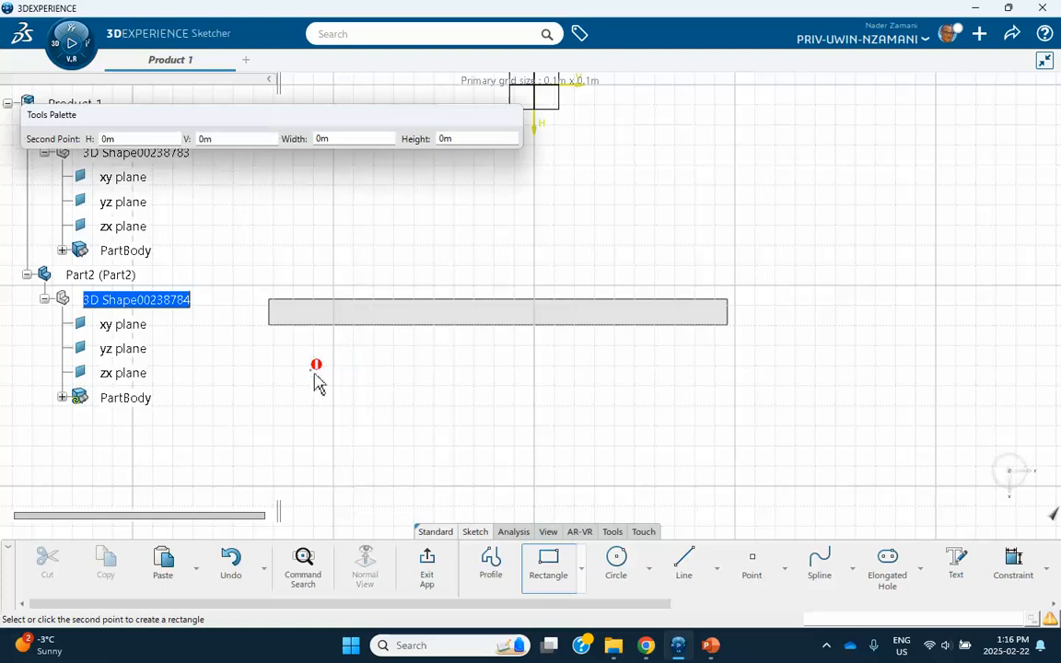
click(362, 392)
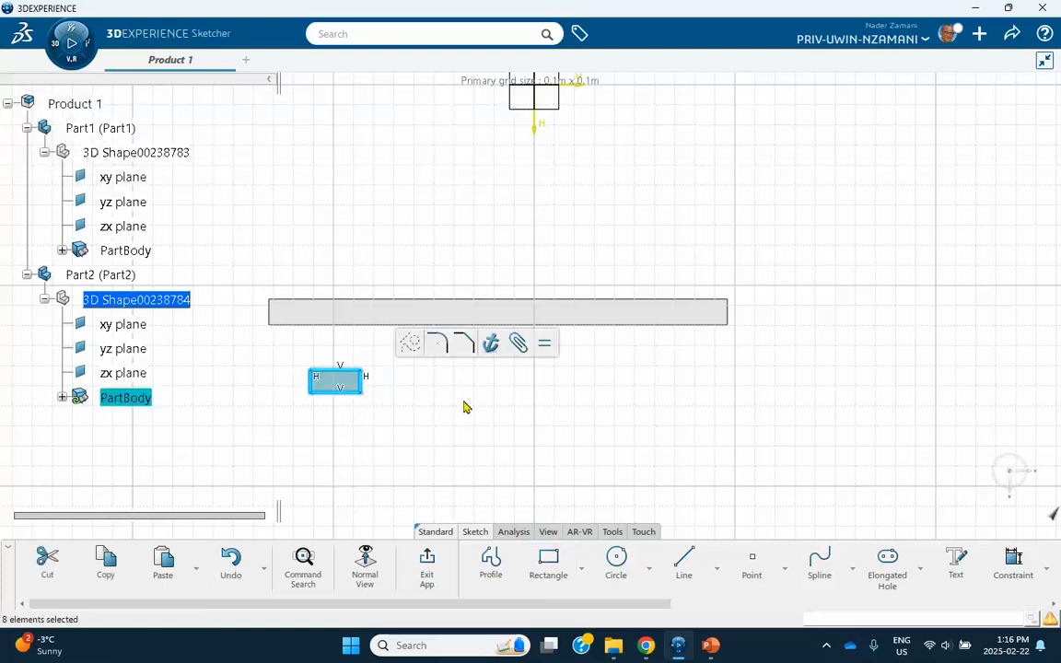
click(430, 557)
Pad the rectangle 0.02 m into a block and reactivate Product 1.
click(531, 493)
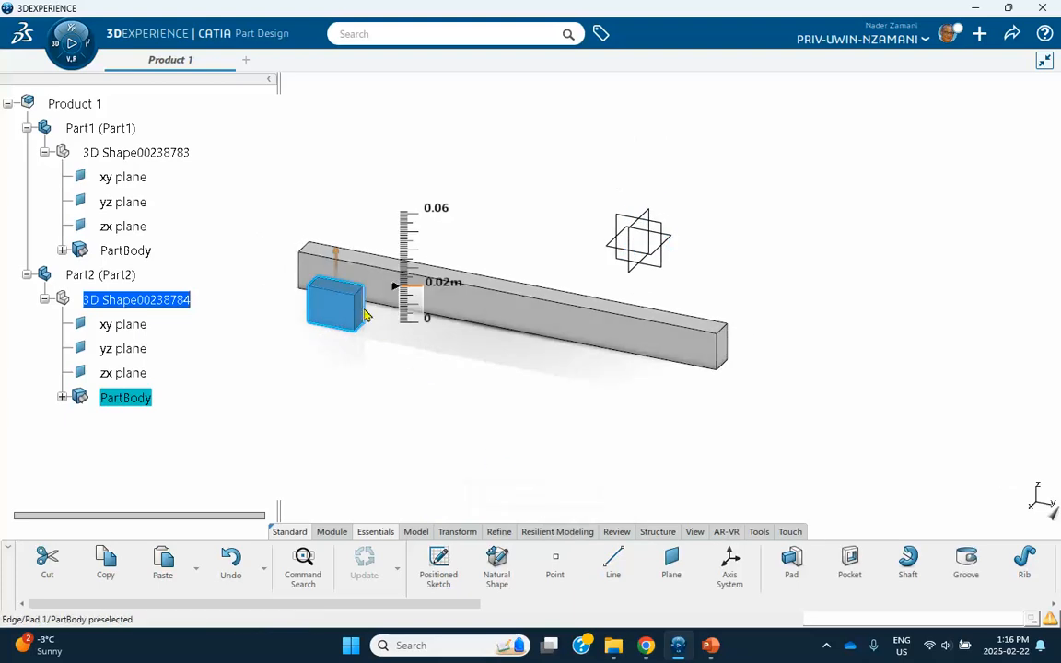
click(306, 365)
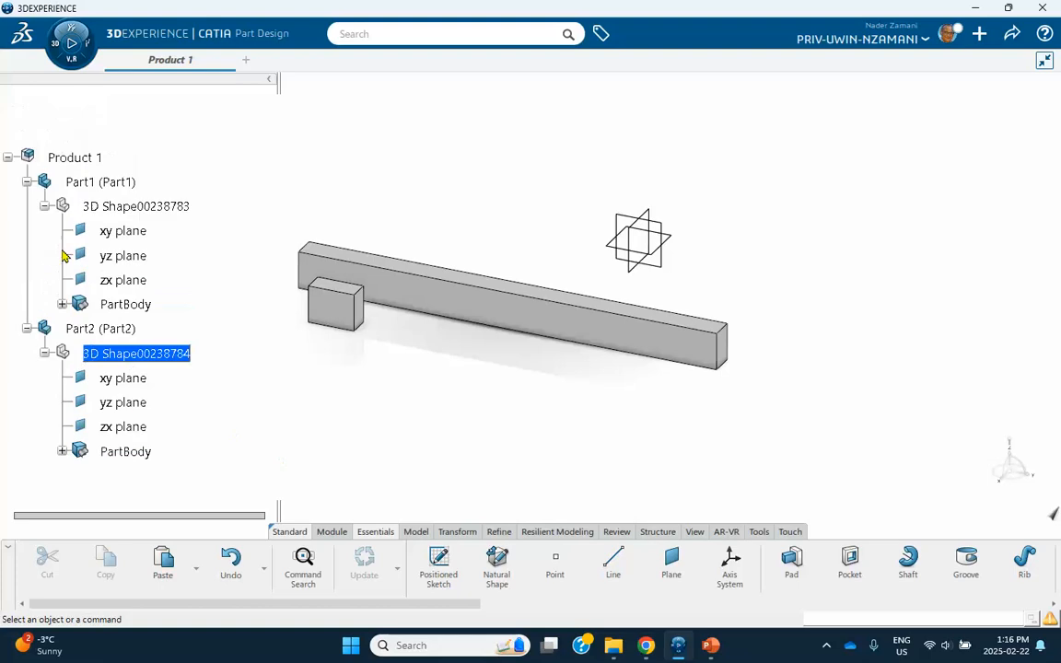
double_click(78, 158)
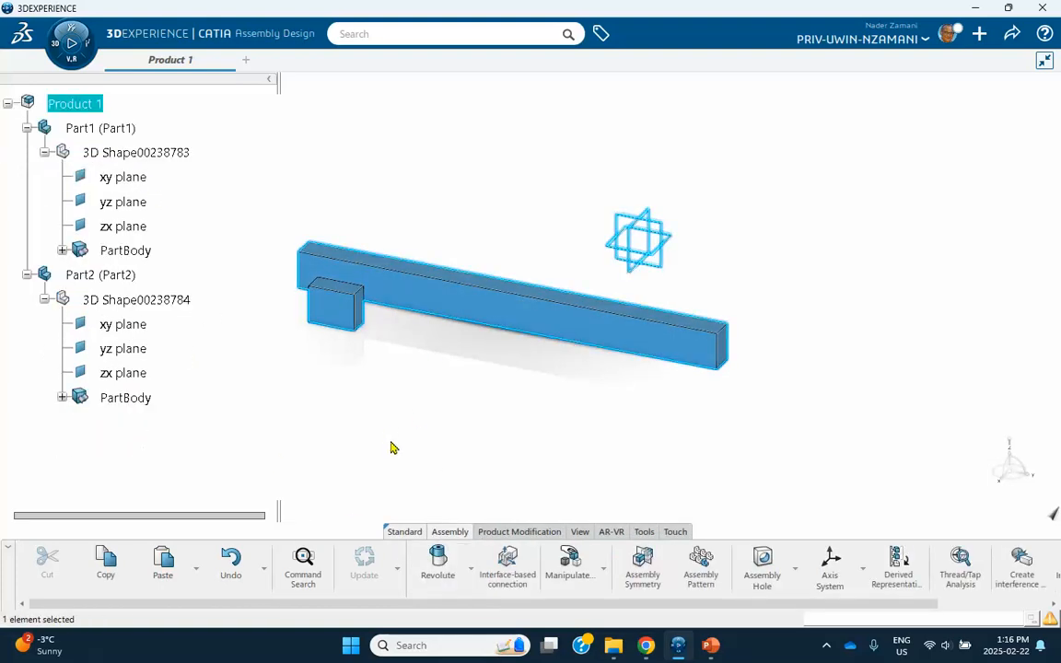
Anchor Part1 with a Fix connection and show Fix.1 under Engineering Connections.
click(470, 569)
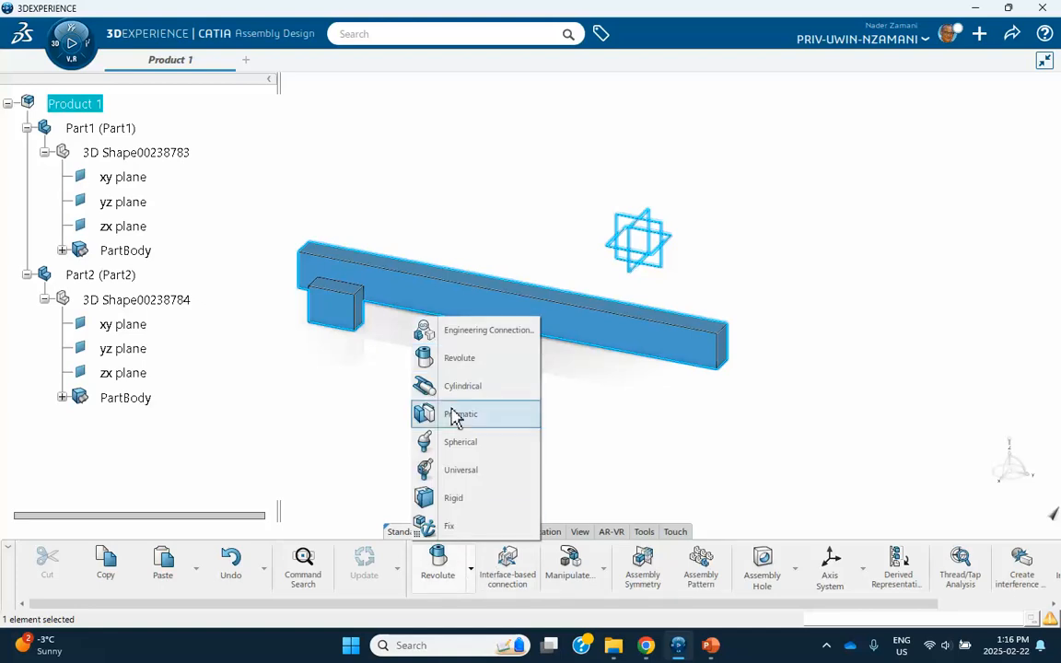
click(449, 526)
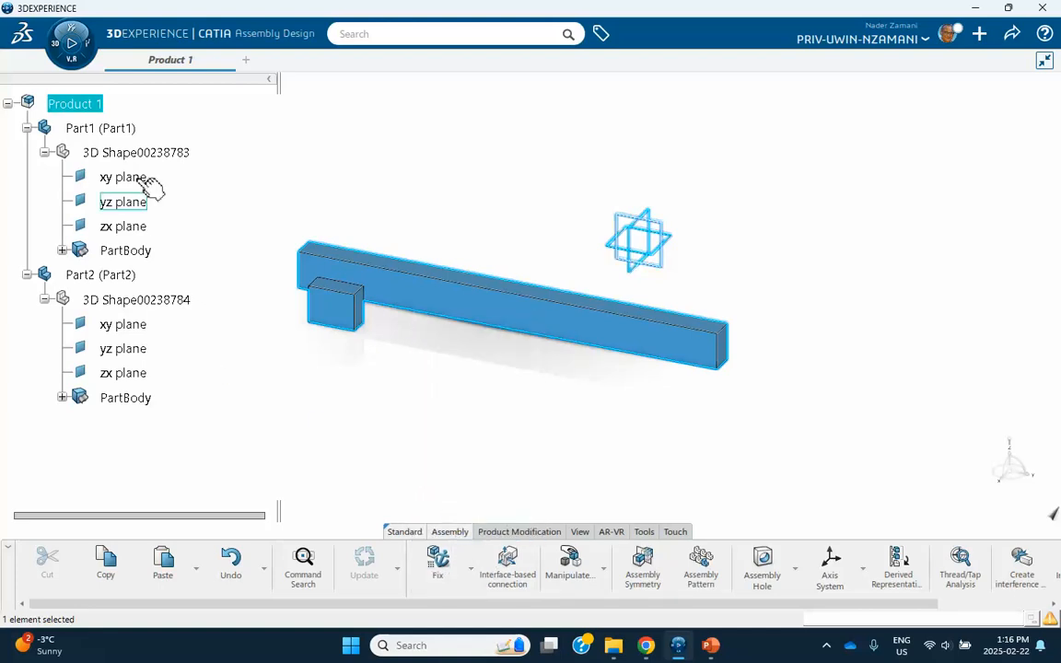
click(129, 129)
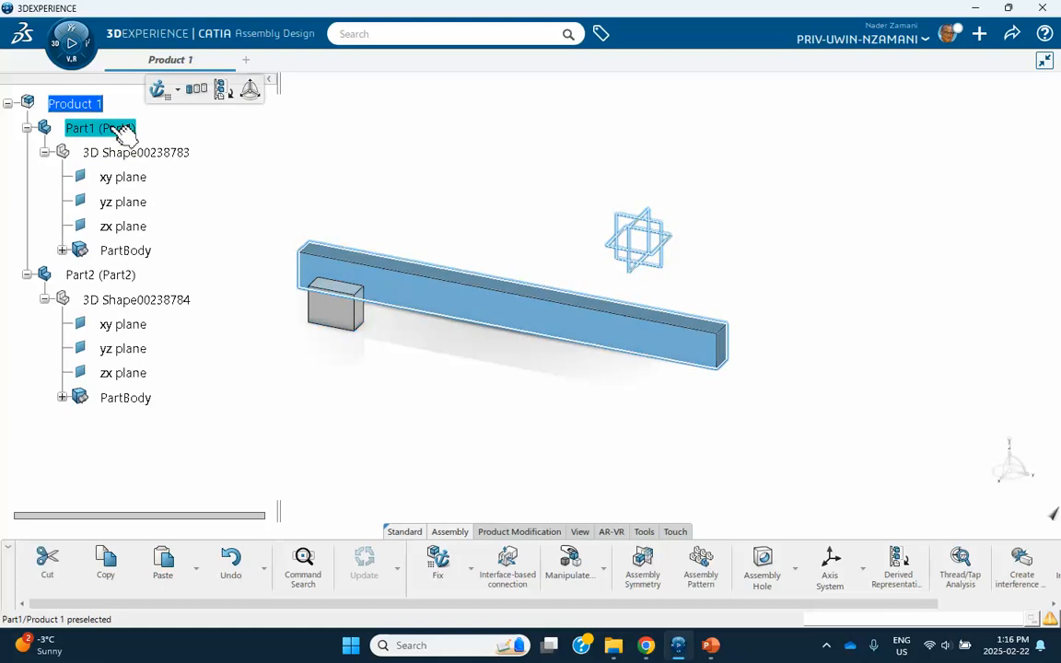
click(437, 559)
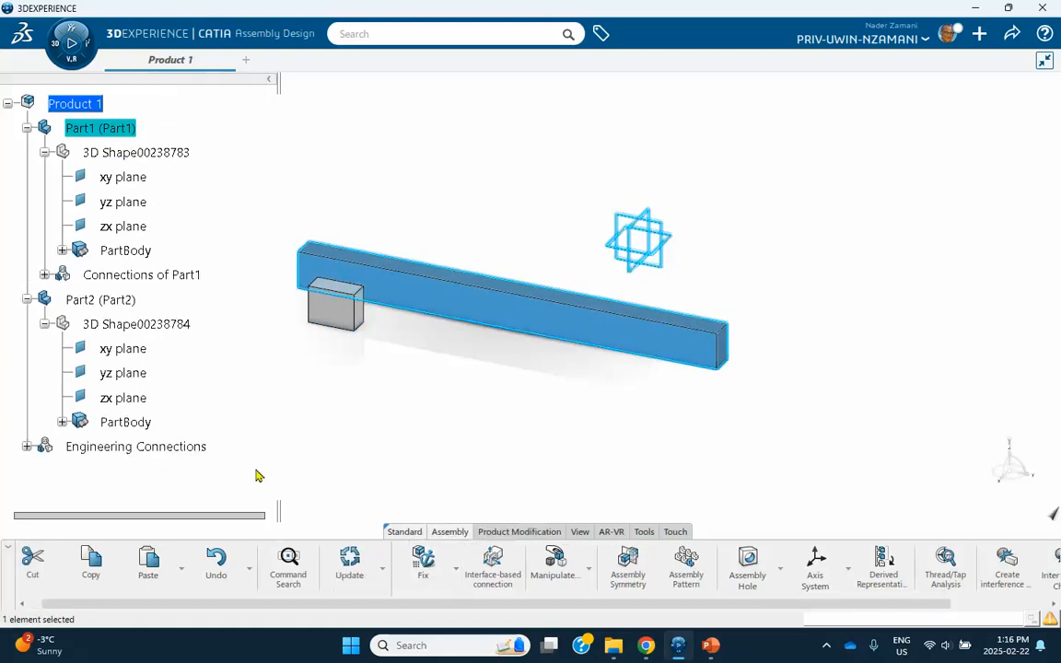
click(26, 446)
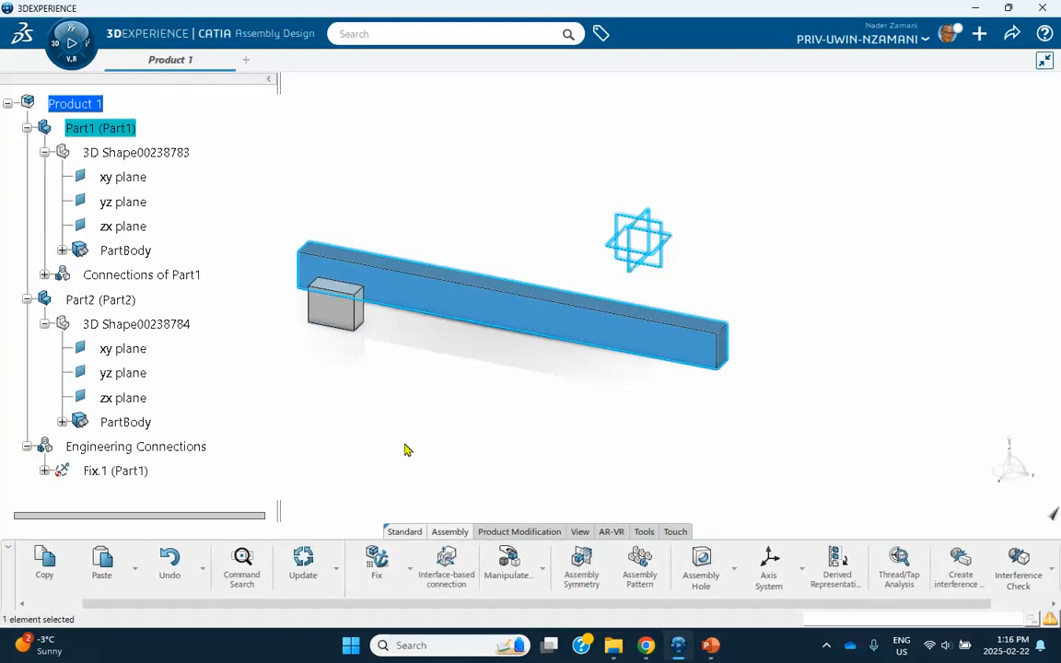
Start a Prismatic connection with the edge/face/offset template, matching block and beam edges and faces.
click(410, 568)
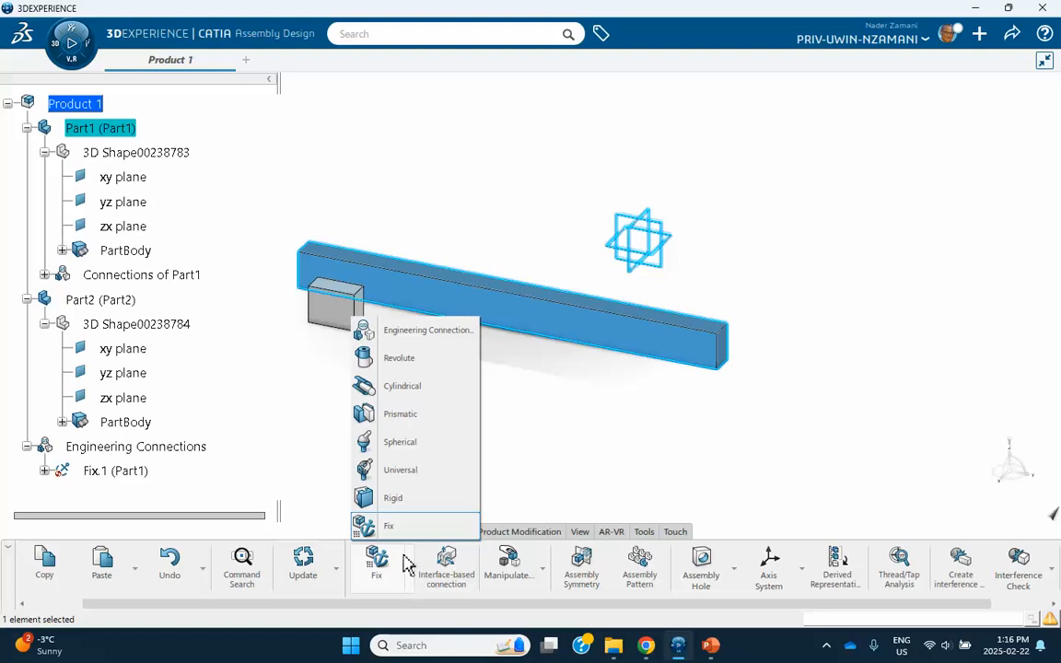
click(400, 415)
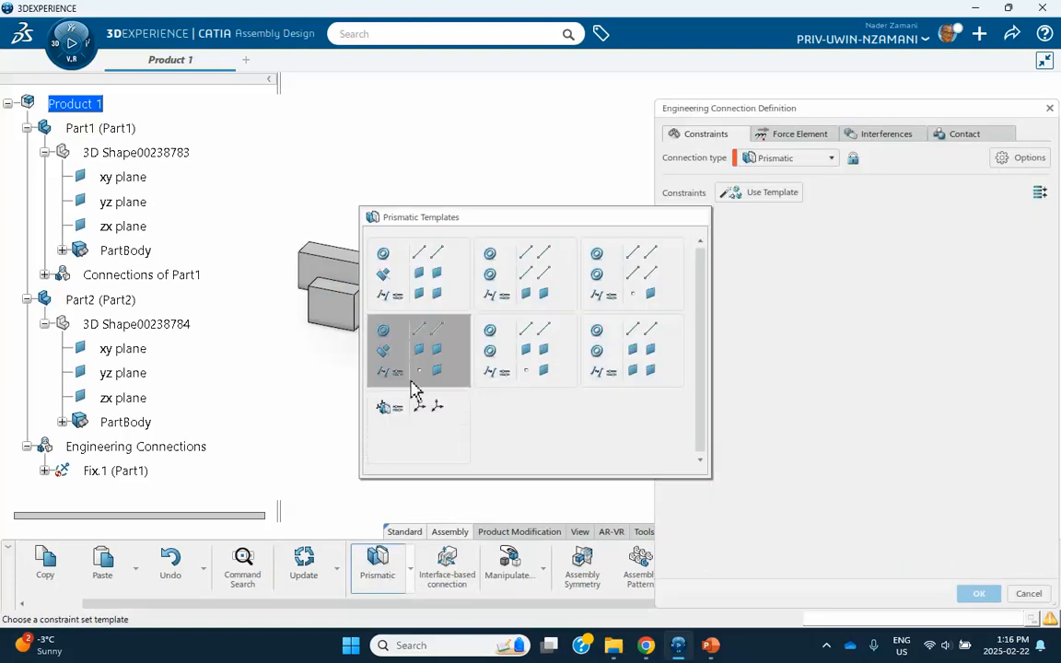
click(647, 357)
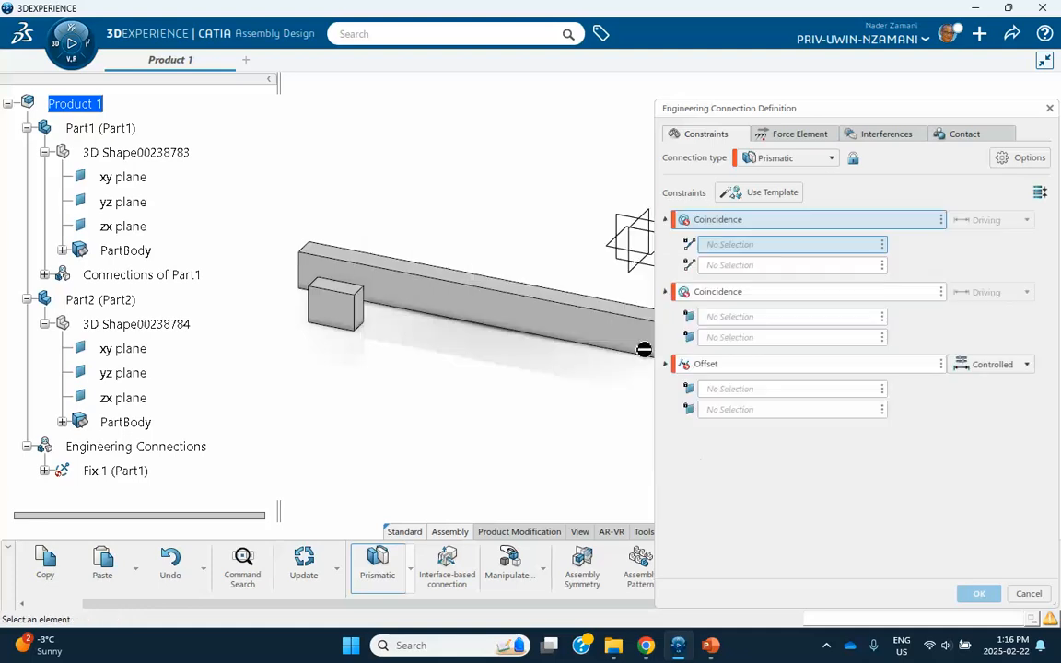
click(344, 328)
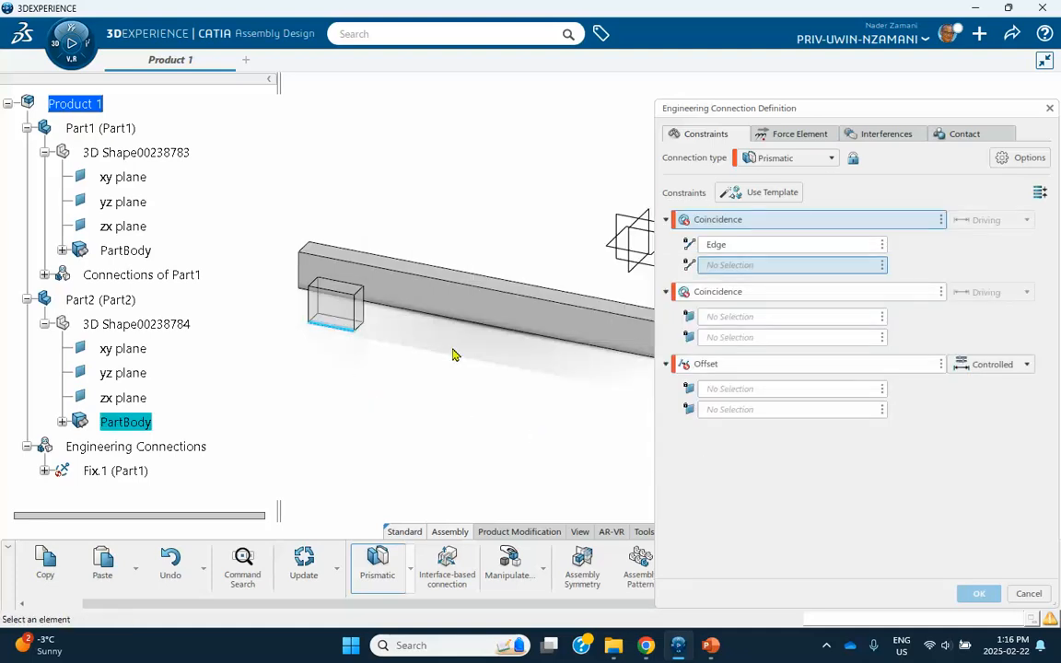
click(350, 246)
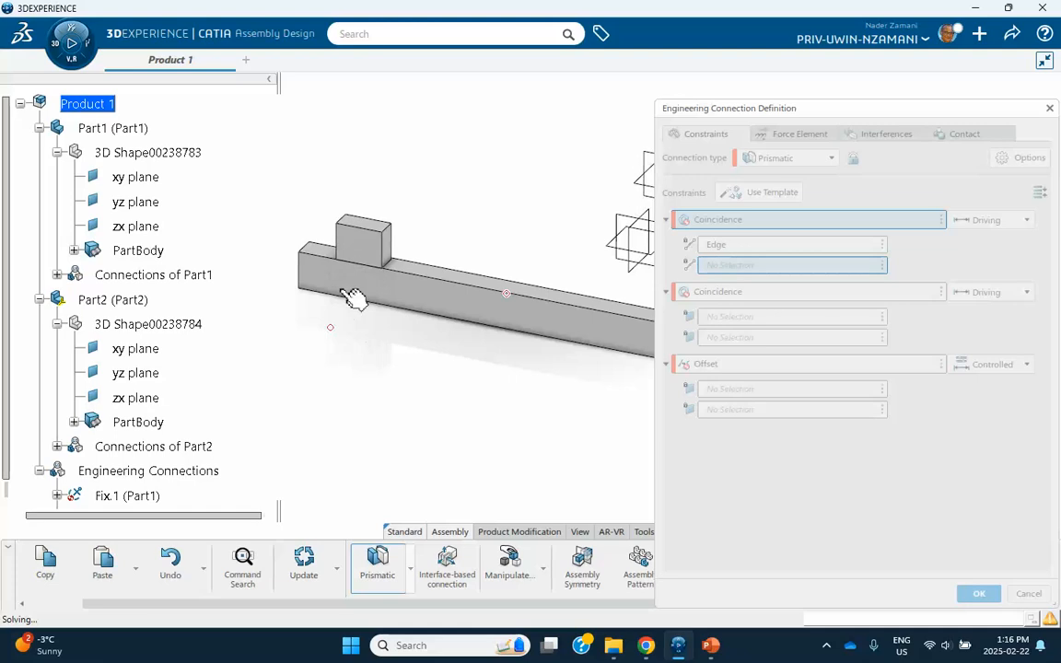
click(356, 250)
click(378, 286)
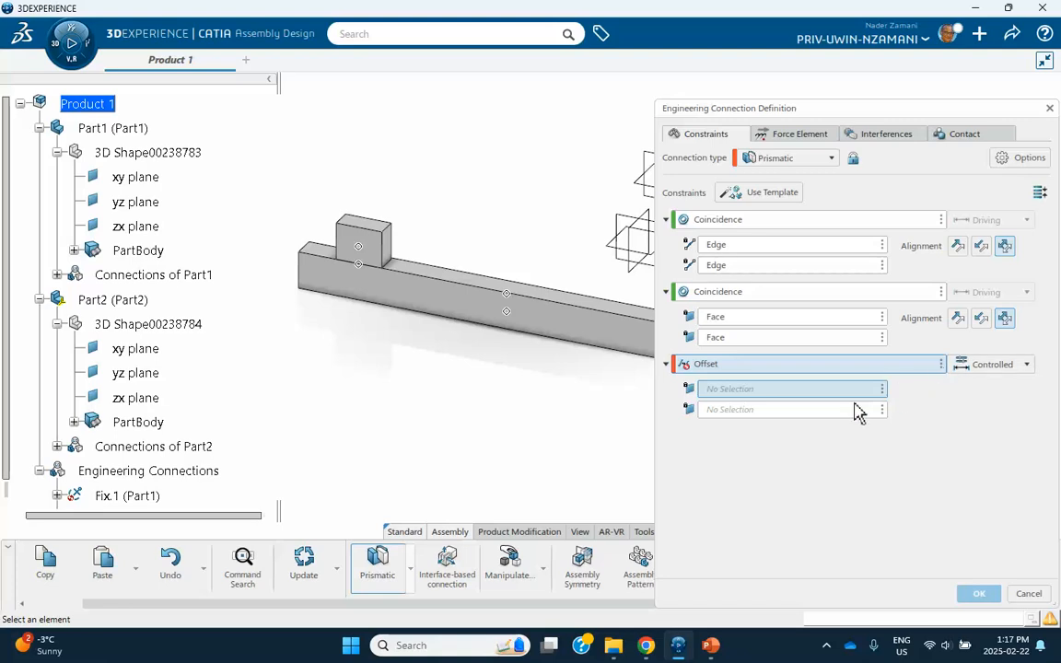
Offset the block's left face 0.021 m from the beam's end face and confirm the connection.
middle_drag(557, 434, 790, 408)
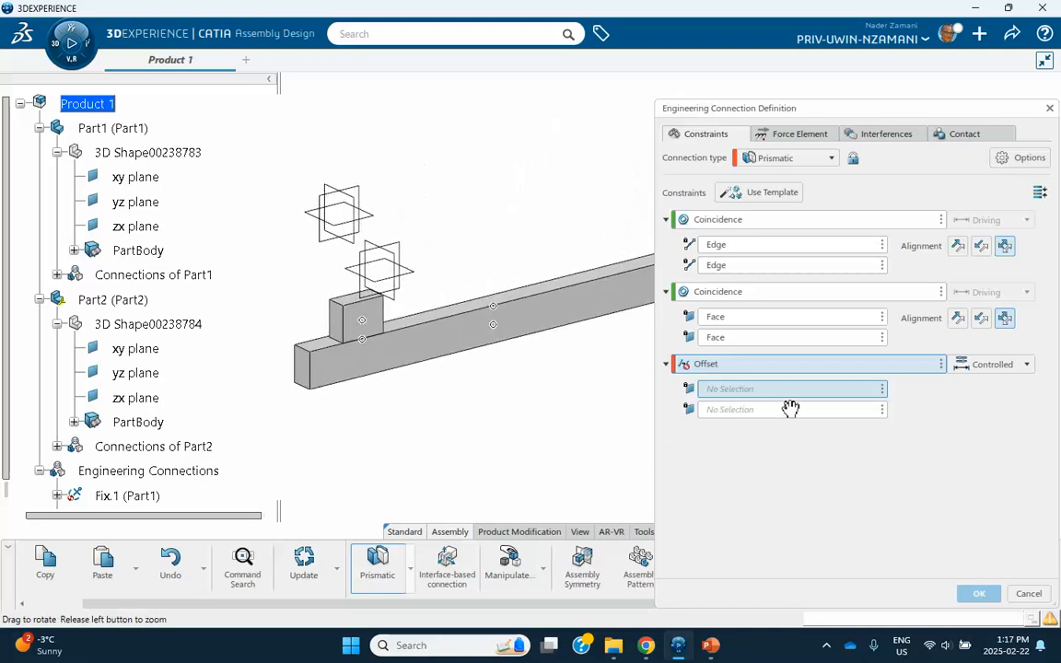
click(337, 317)
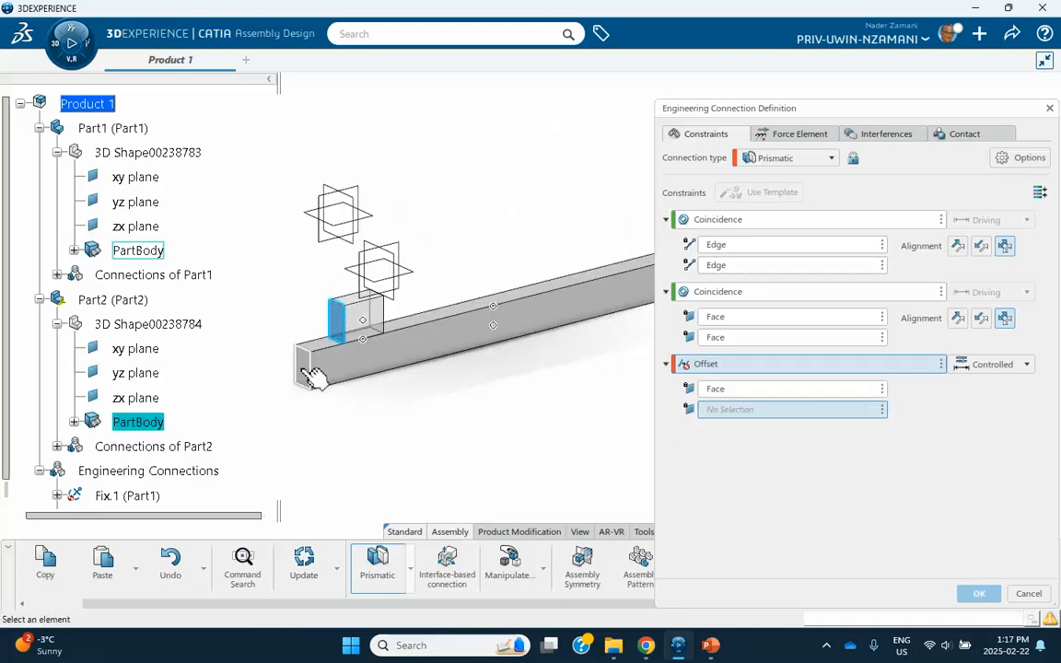
click(306, 361)
click(979, 596)
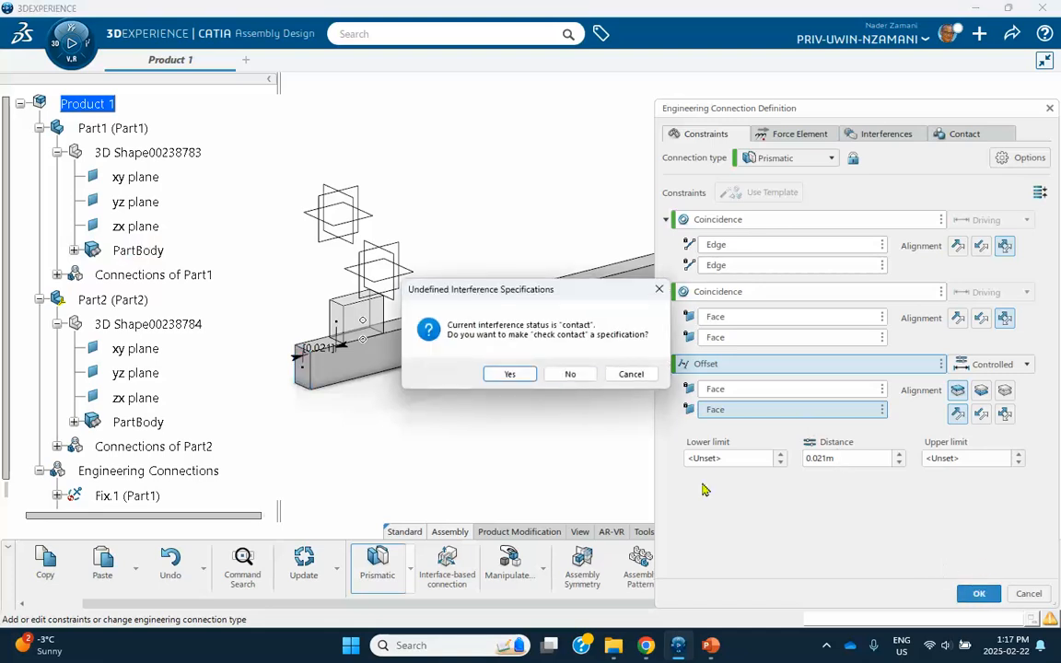
click(564, 374)
middle_drag(581, 377, 309, 440)
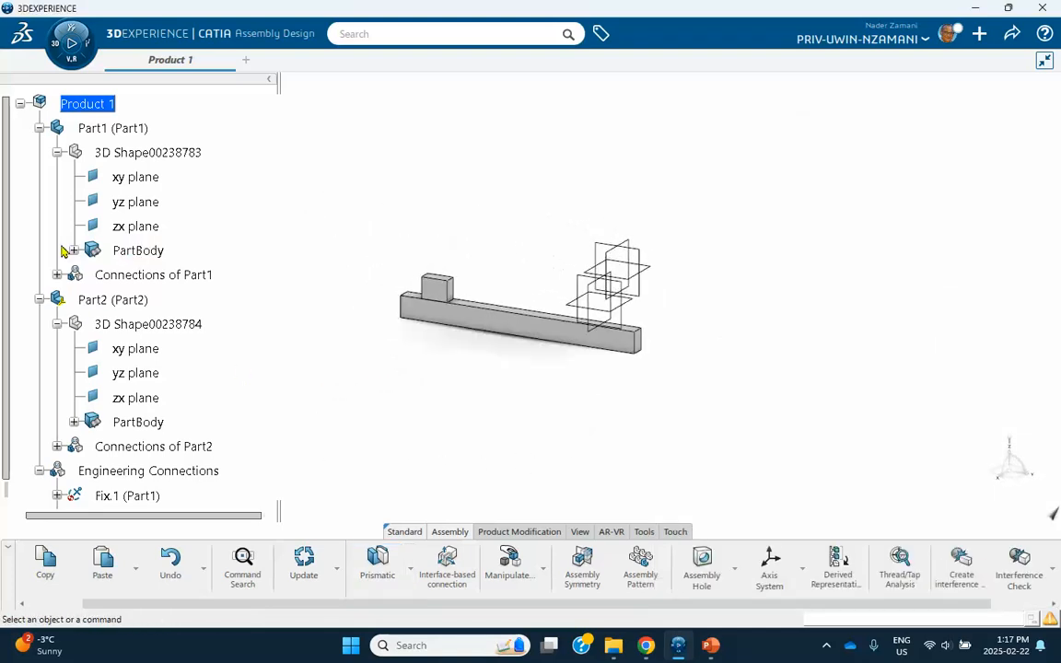
Collapse Part1, Part2 and Engineering Connections, then switch to Mechanical Systems Design.
click(39, 128)
click(27, 152)
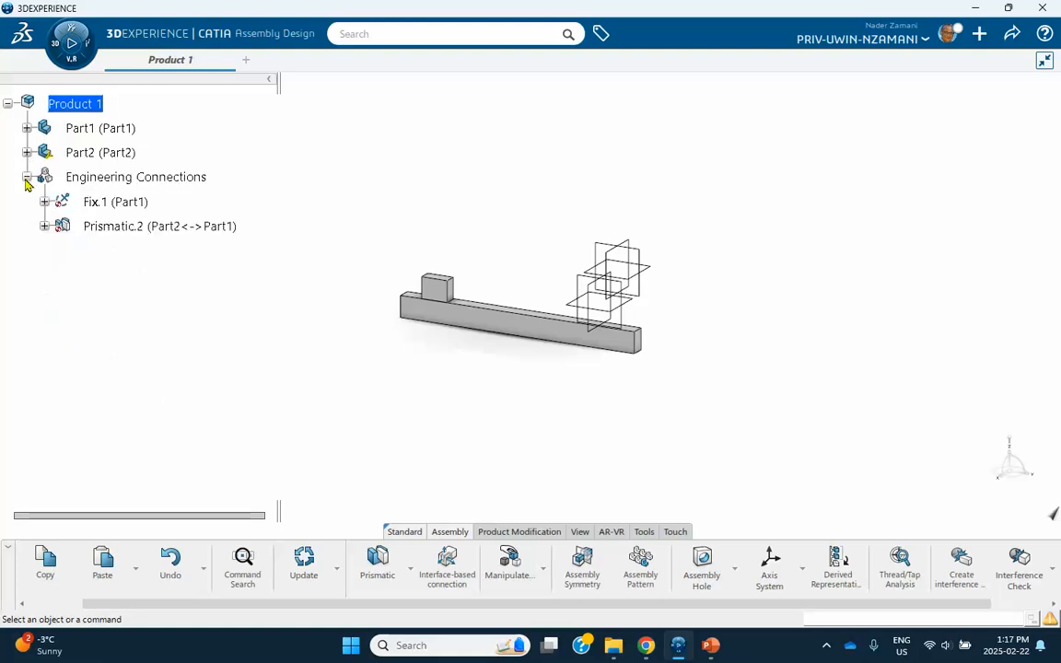
click(27, 176)
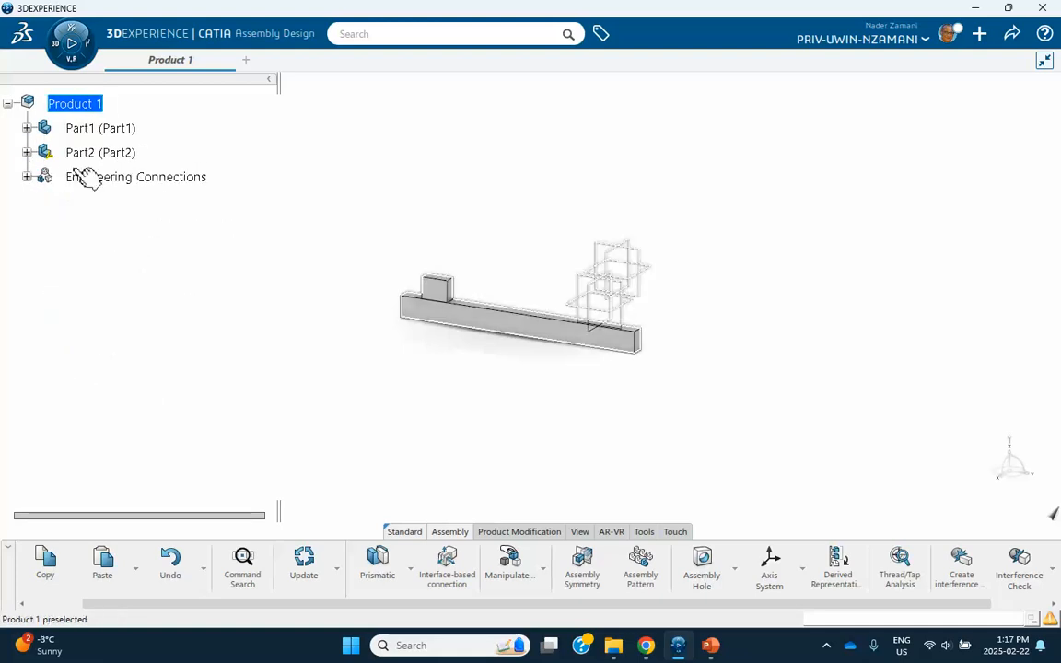
click(57, 51)
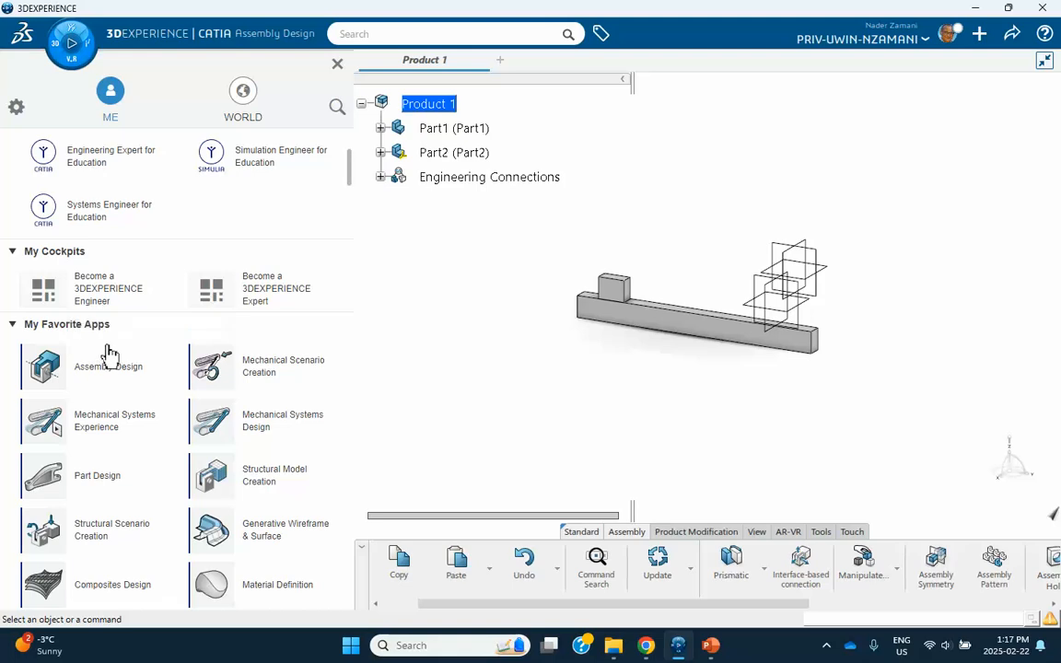
click(276, 433)
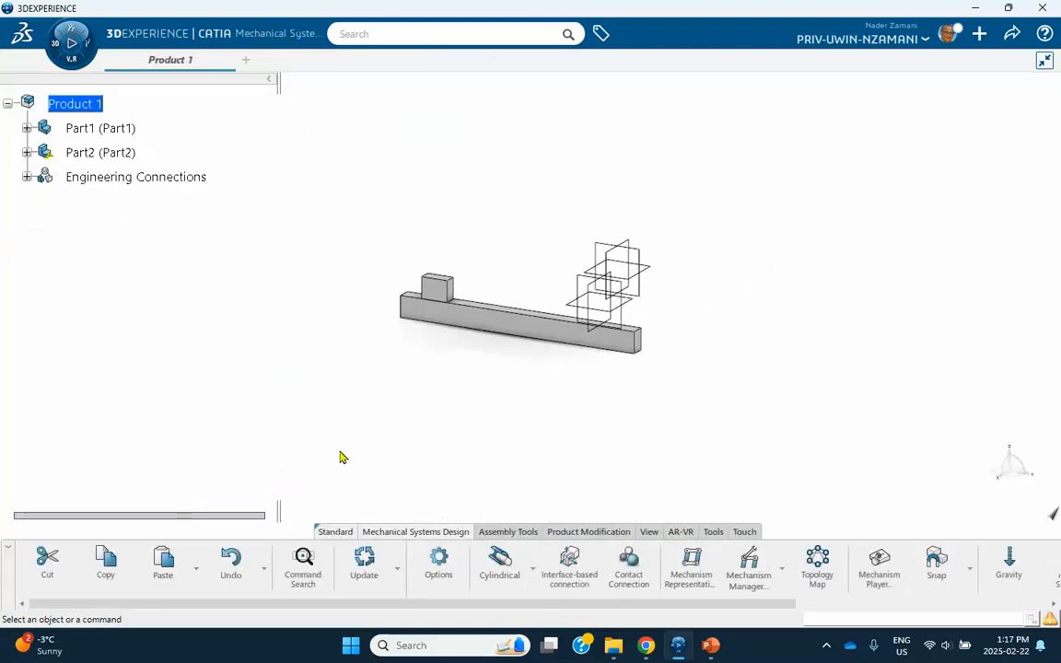
Create a Mechanism Representation titled 'Mechanism 1'.
click(692, 578)
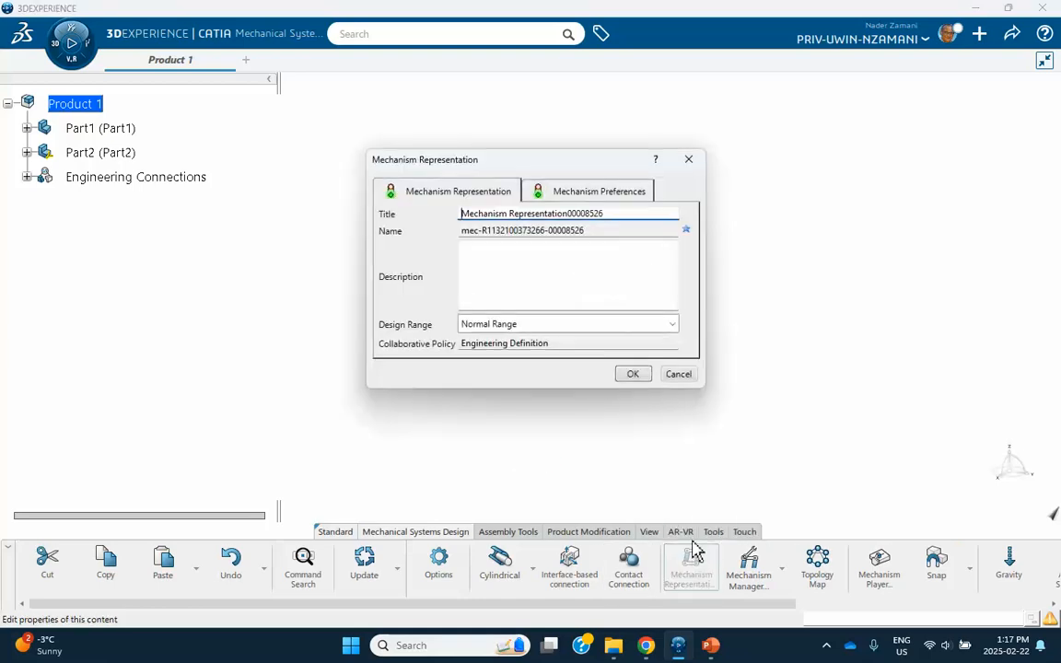
click(613, 213)
drag(613, 213, 418, 205)
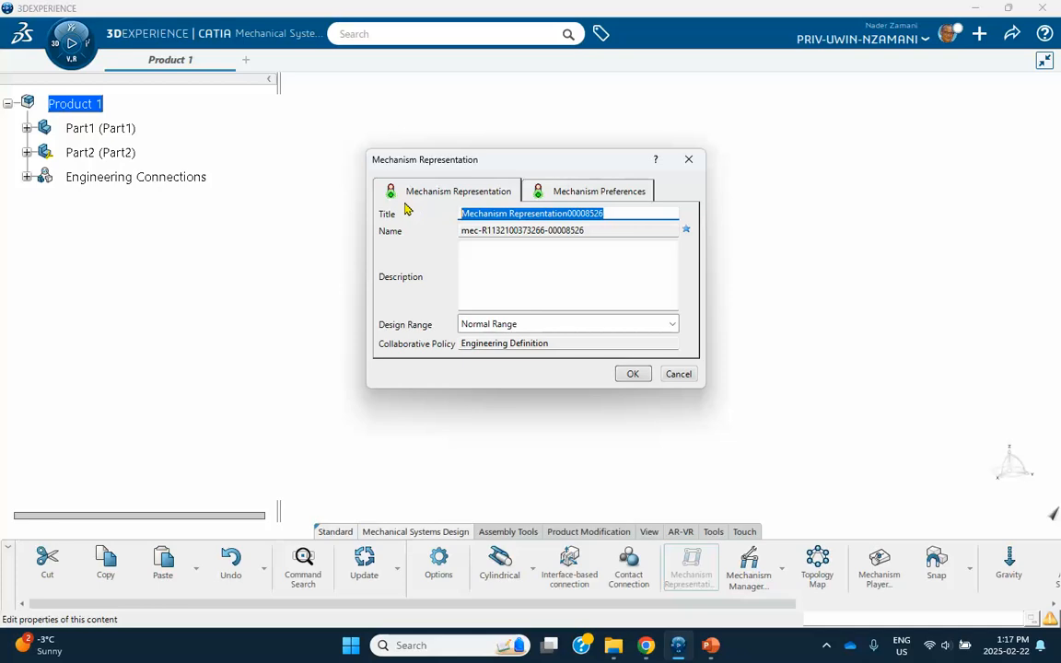
text(Mechanism 1)
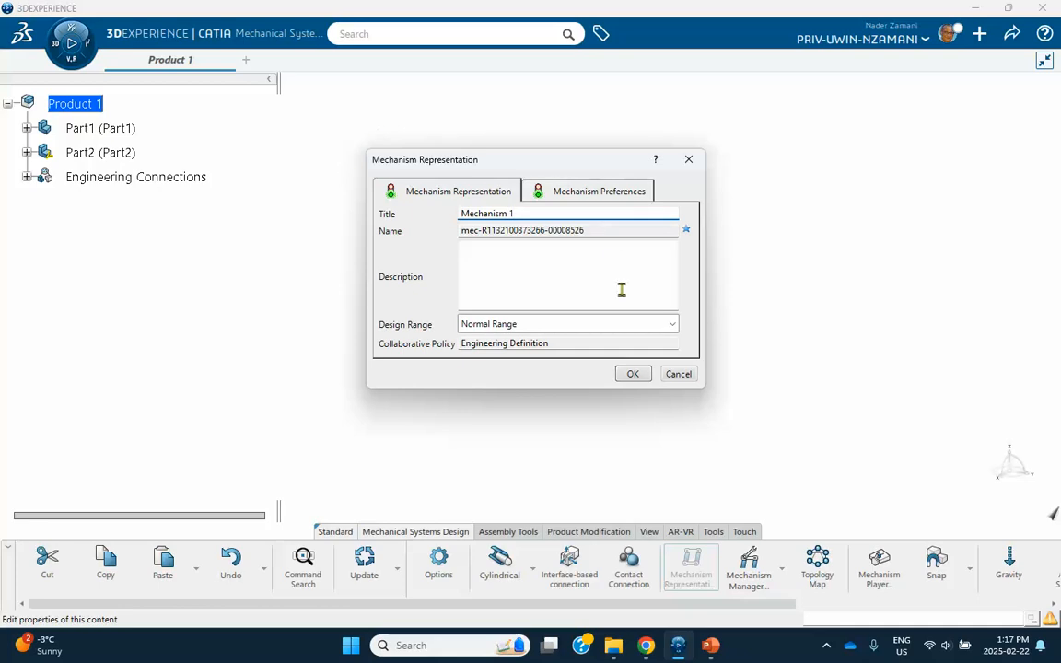
click(632, 374)
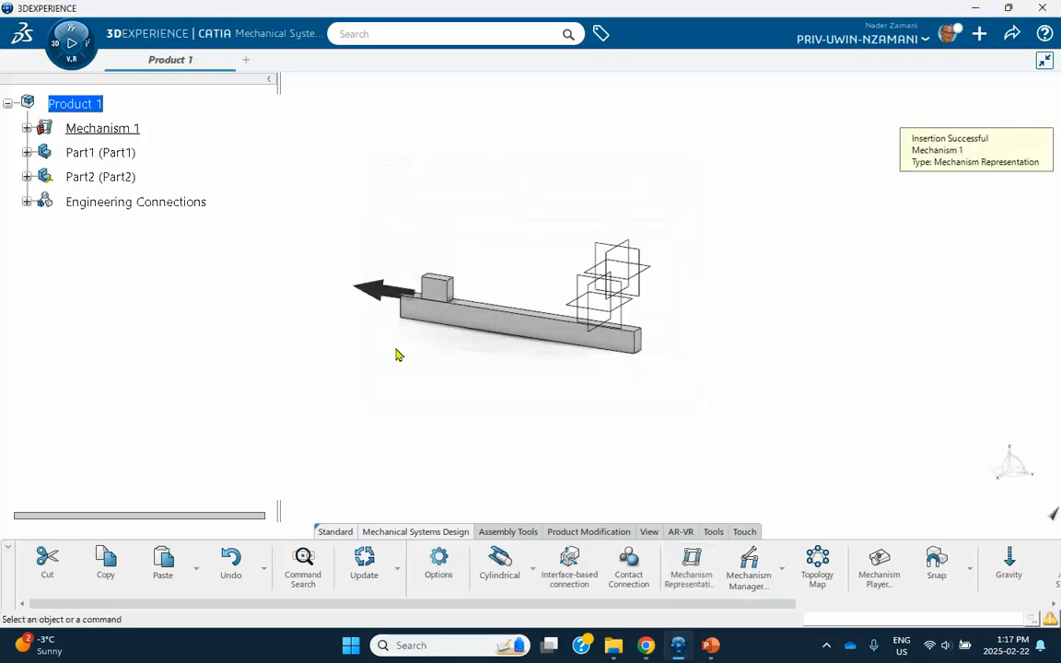
In Mechanism 1's Mechanism Manager, set Prismatic.2 (with Fix.1) to be driven by Length 1.
click(27, 128)
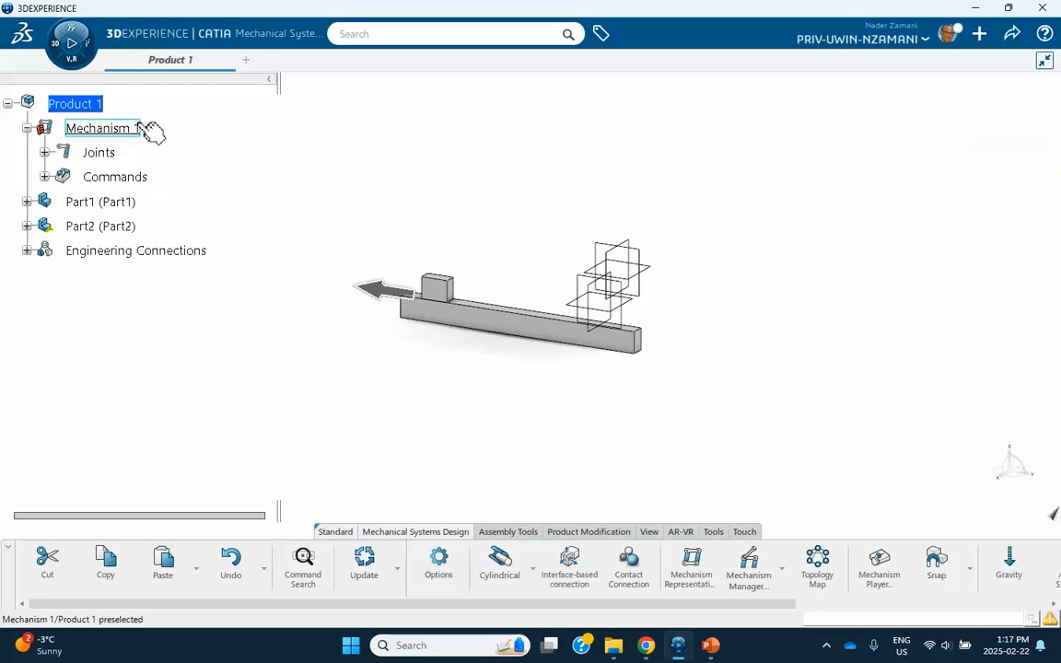
click(44, 153)
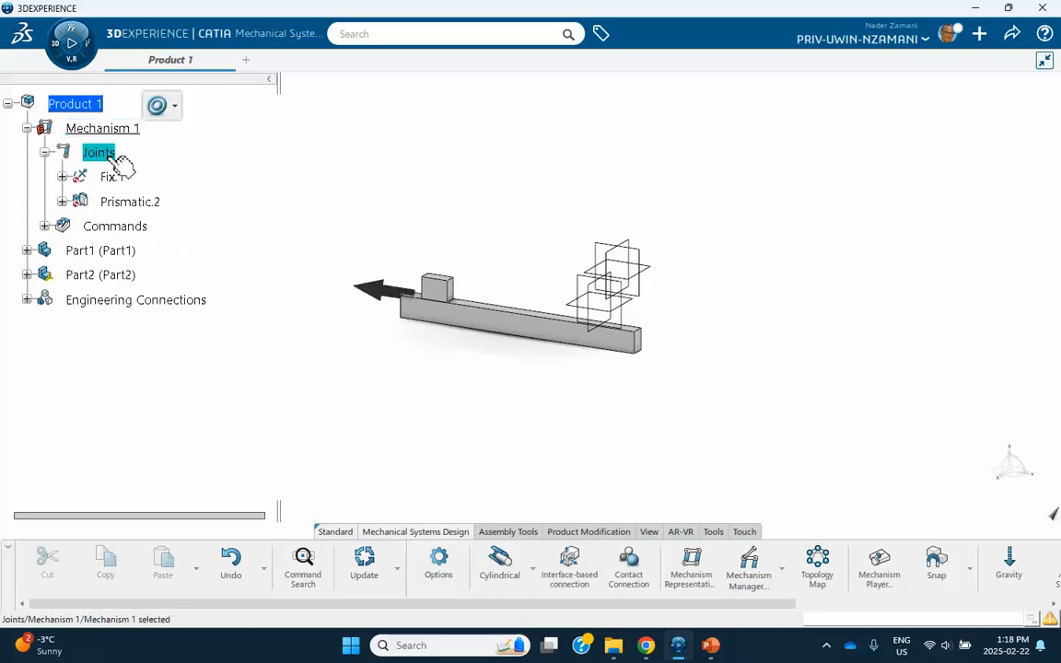
double_click(101, 152)
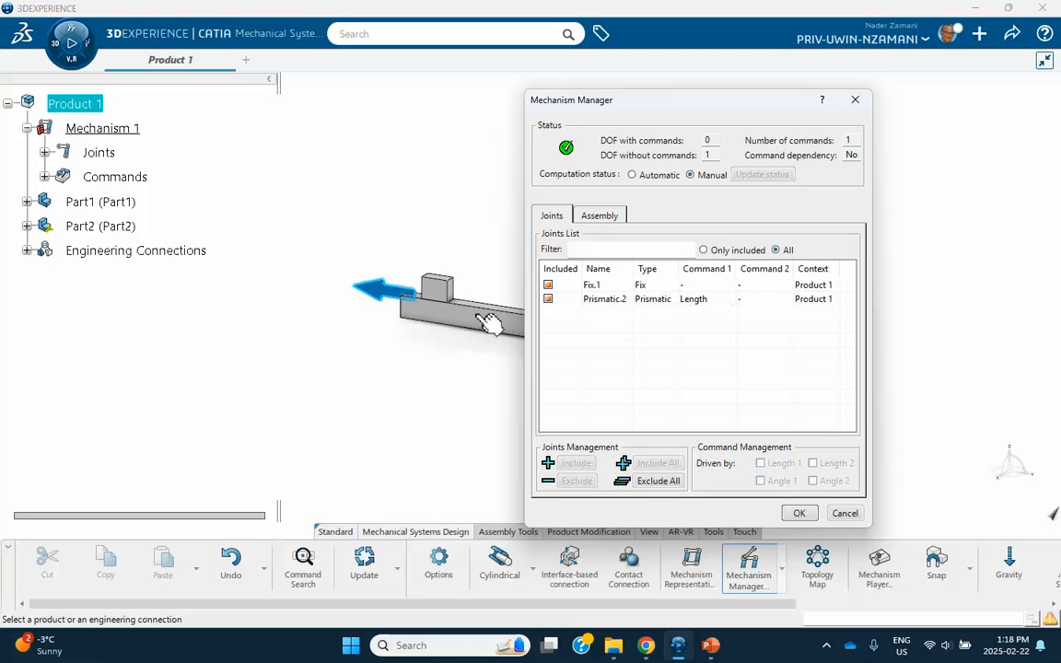
click(597, 304)
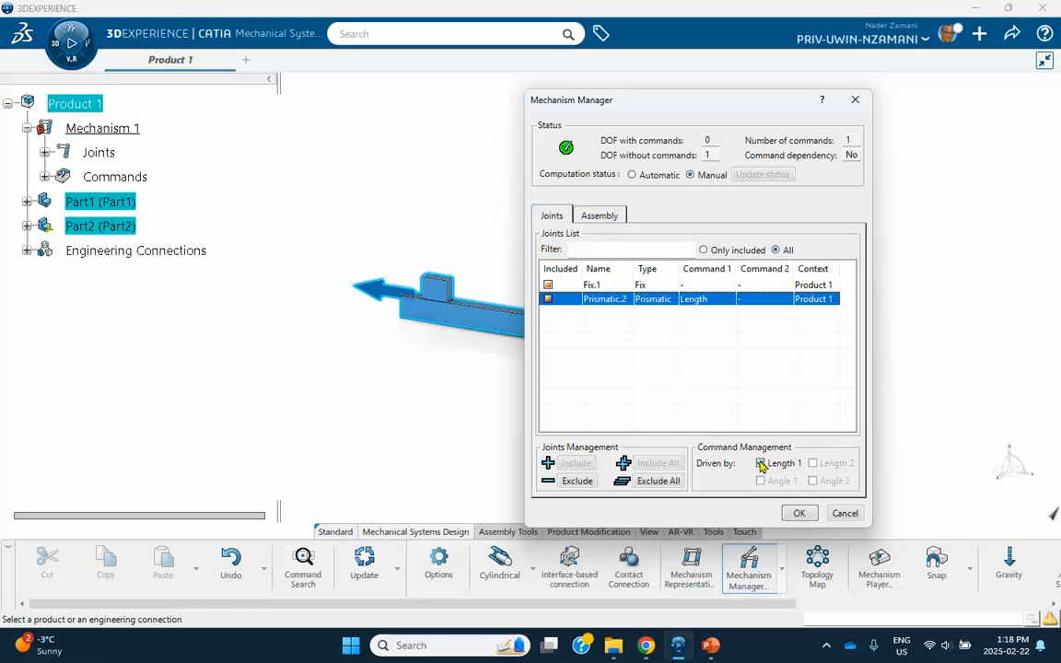
click(799, 512)
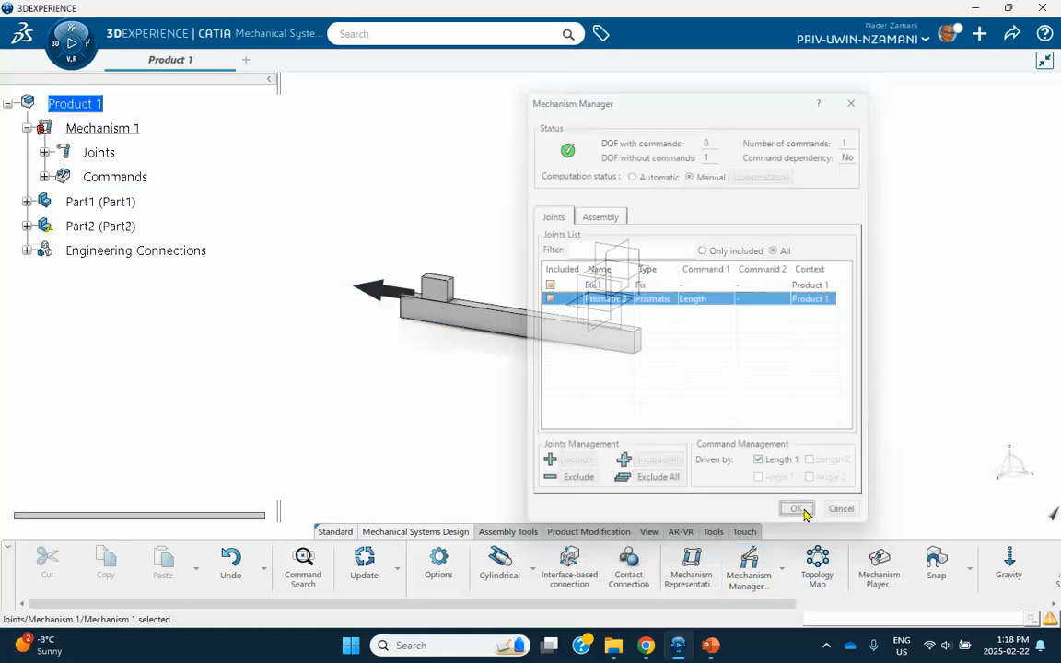
click(879, 564)
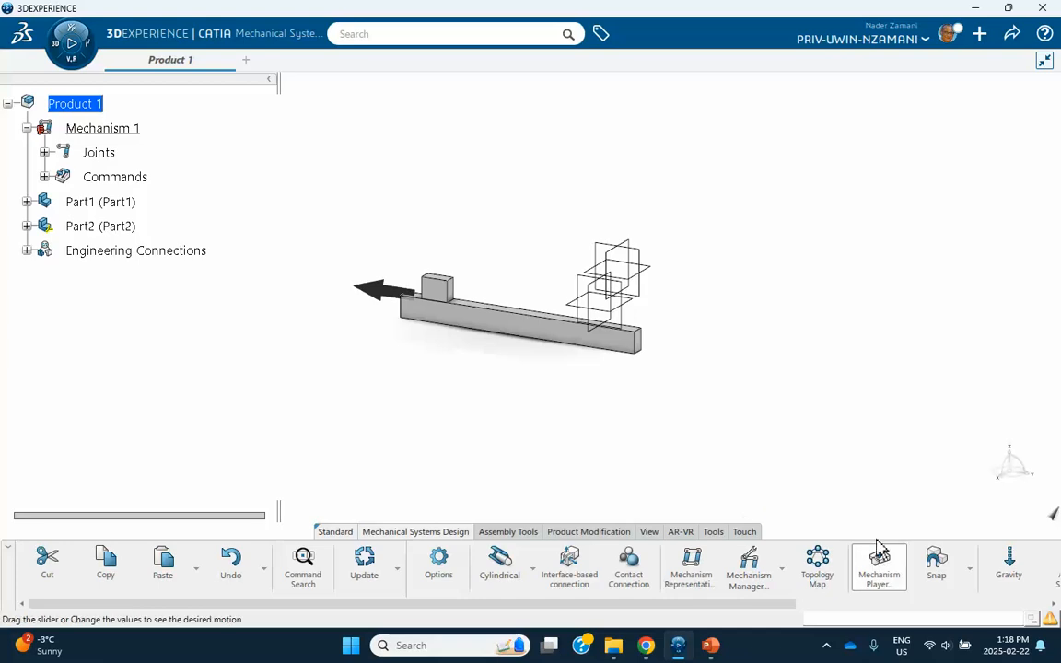
Test the slider motion in the Mechanism Player, then save as Product 1 A with A-suffixed items.
mouse_move(792, 293)
mouse_down()
mouse_move(822, 294)
mouse_move(782, 295)
mouse_move(810, 295)
mouse_move(794, 297)
mouse_up()
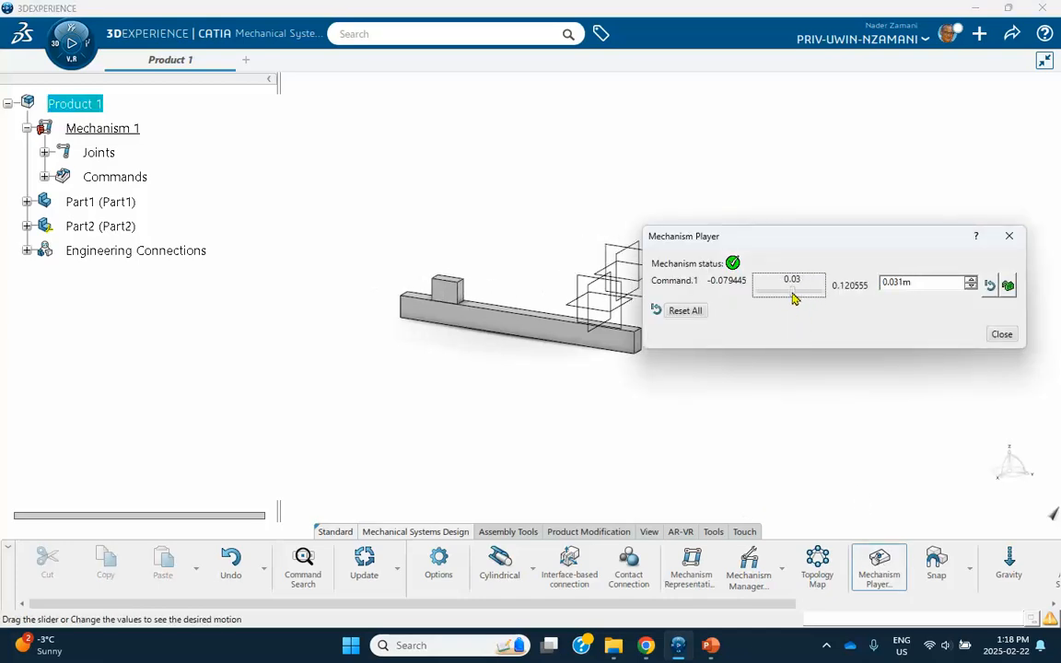
click(1000, 334)
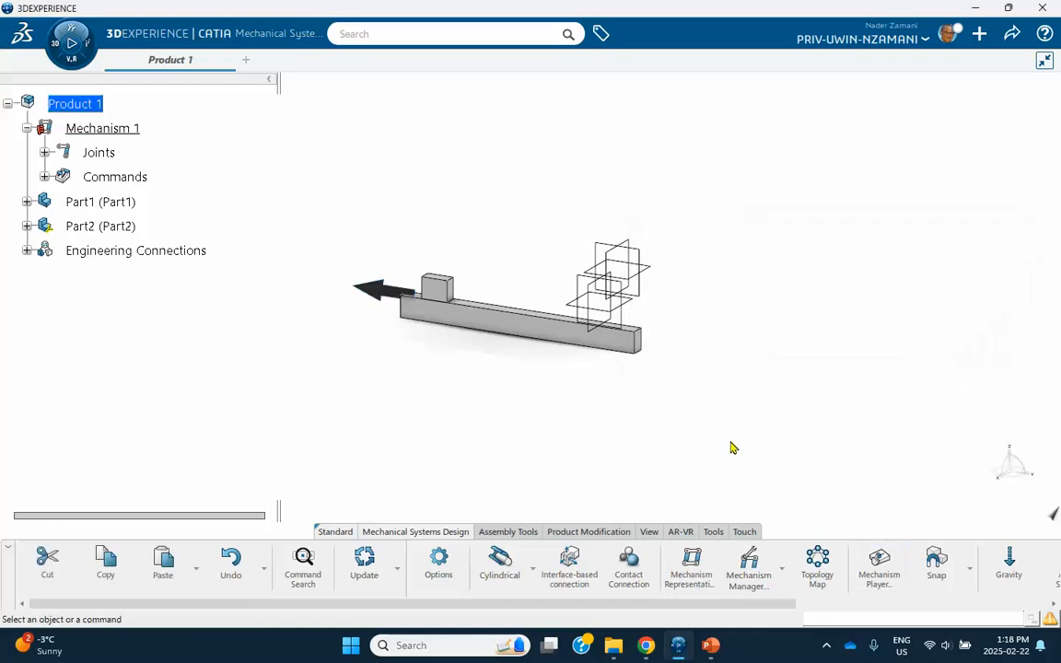
click(1010, 35)
click(949, 63)
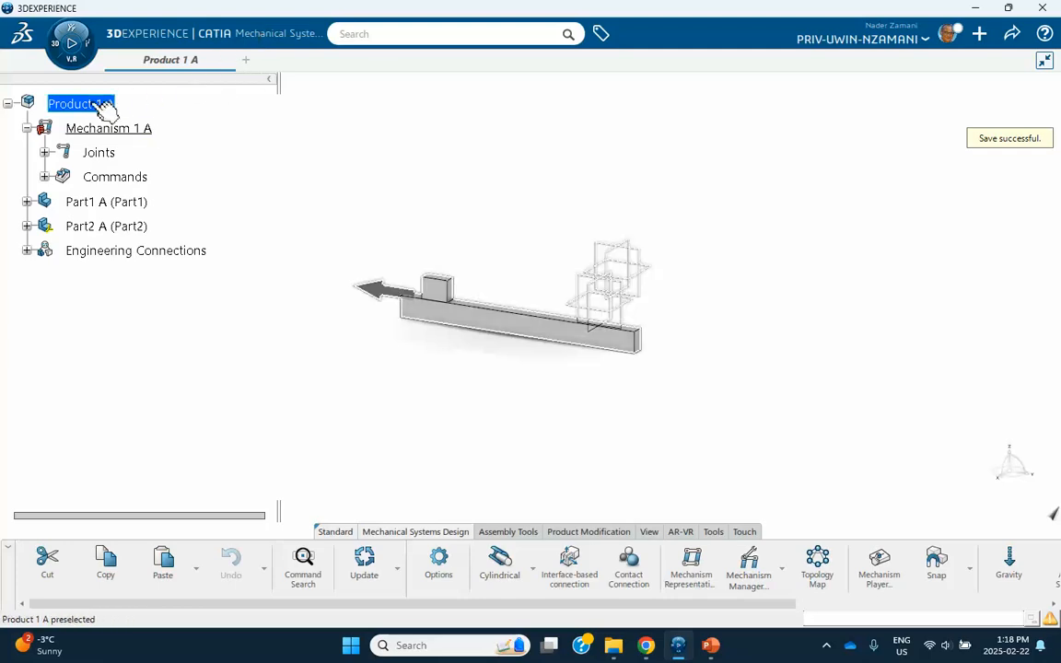
Start a new physical product in Assembly Design in a new tab.
click(247, 68)
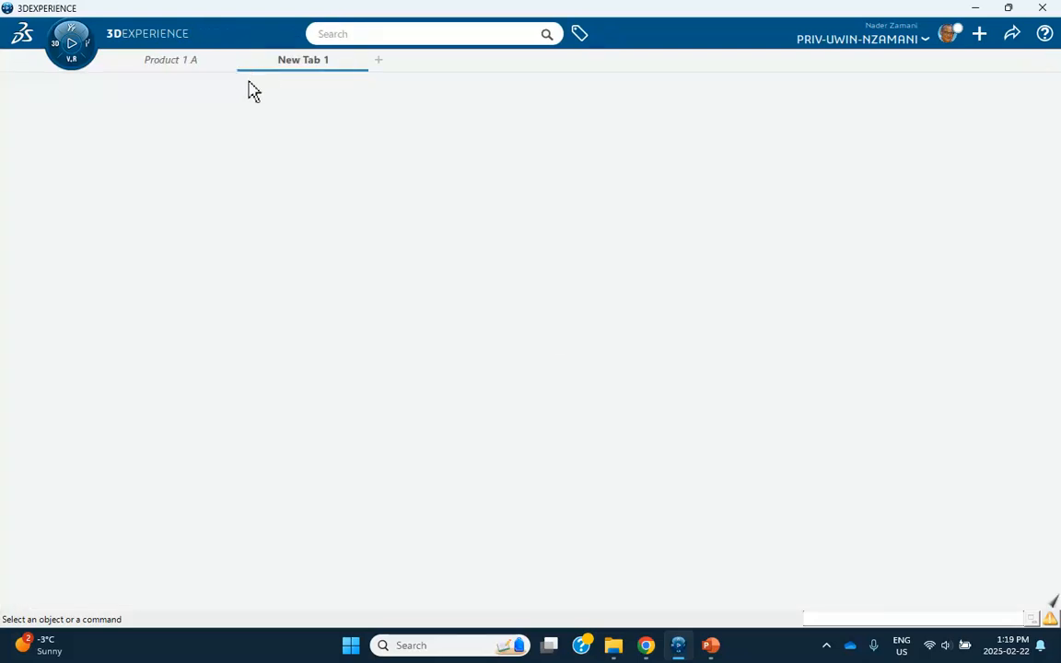
click(55, 53)
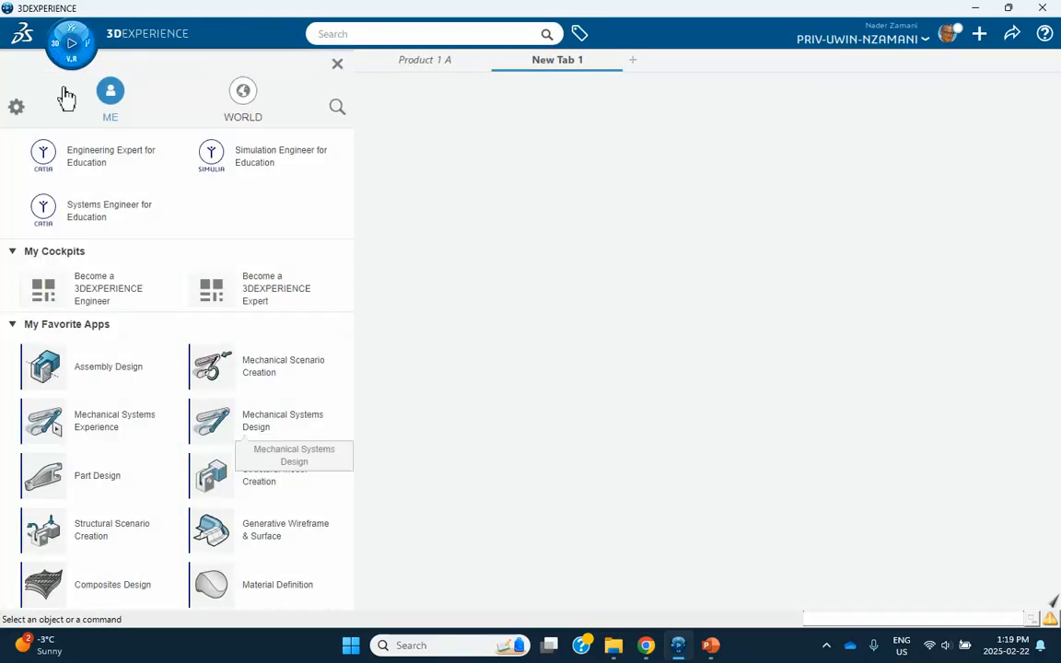
click(95, 368)
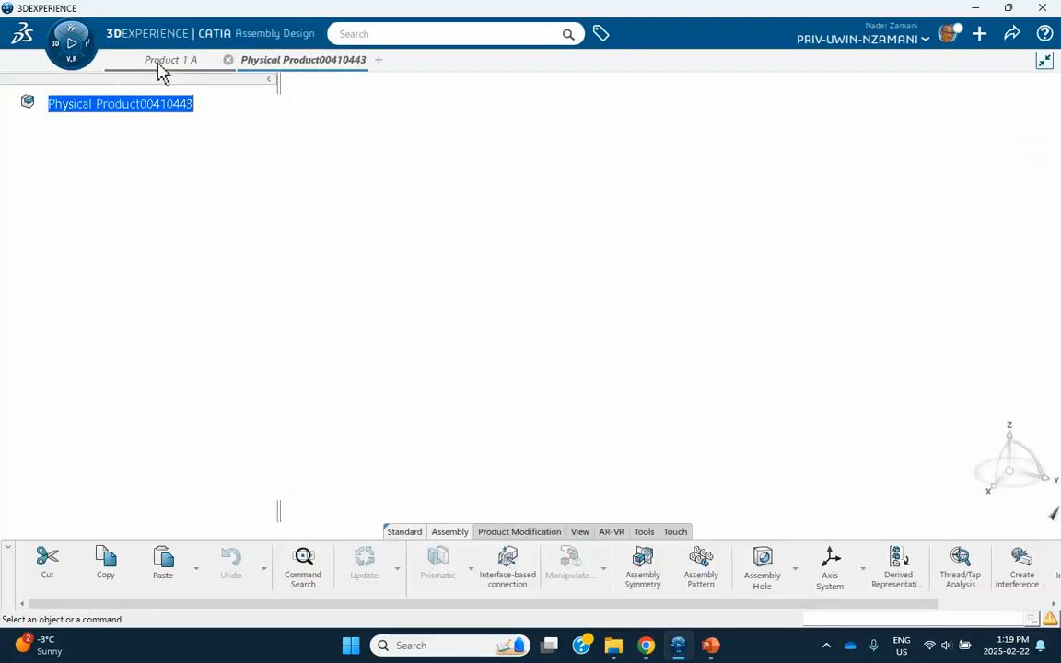
click(164, 60)
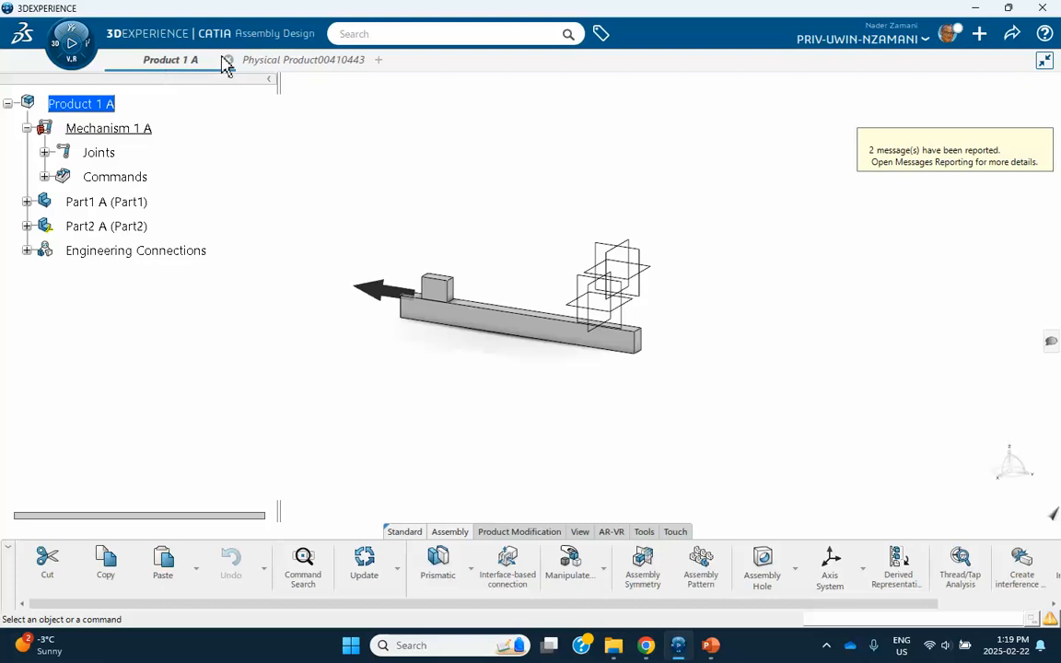
click(286, 61)
Set the new product's title to 'Product 2' in its Properties.
right_click(158, 116)
click(180, 163)
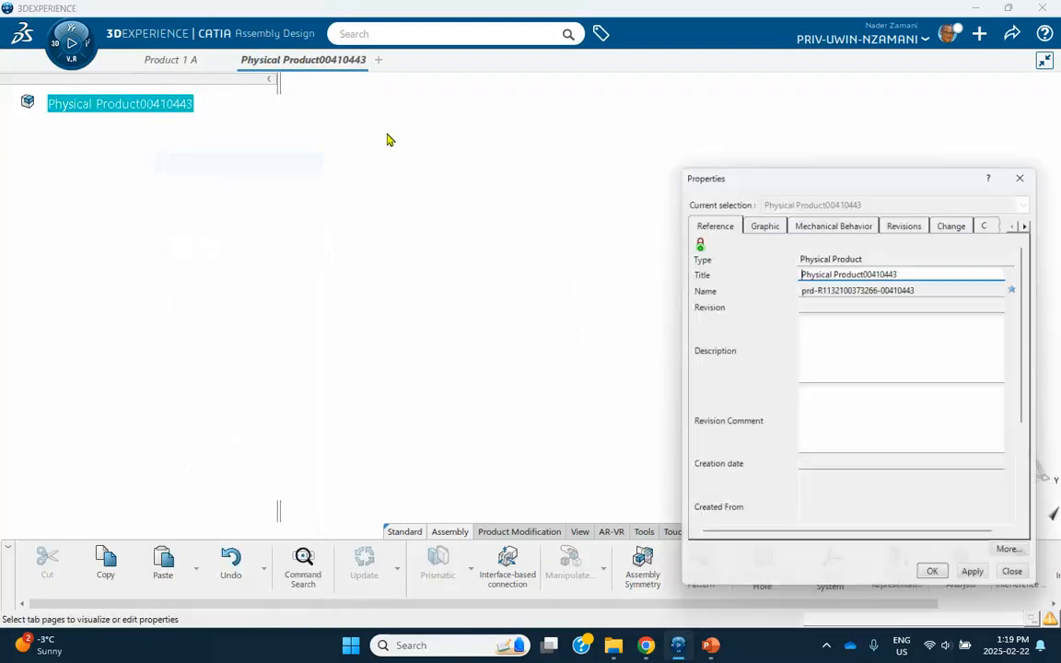
drag(898, 270, 649, 286)
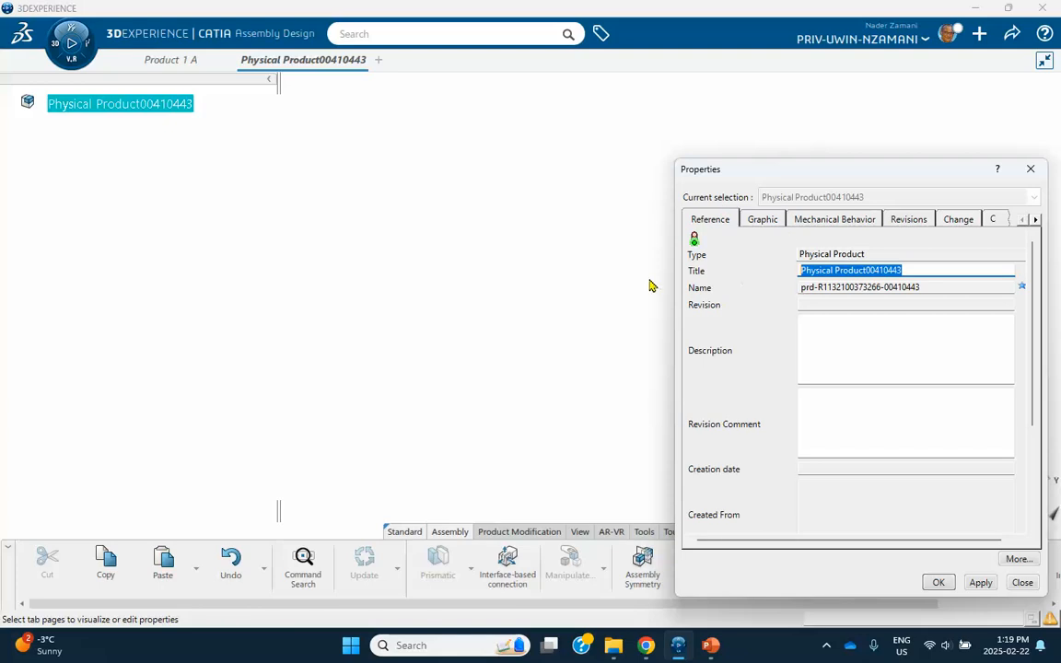
text(Product 2)
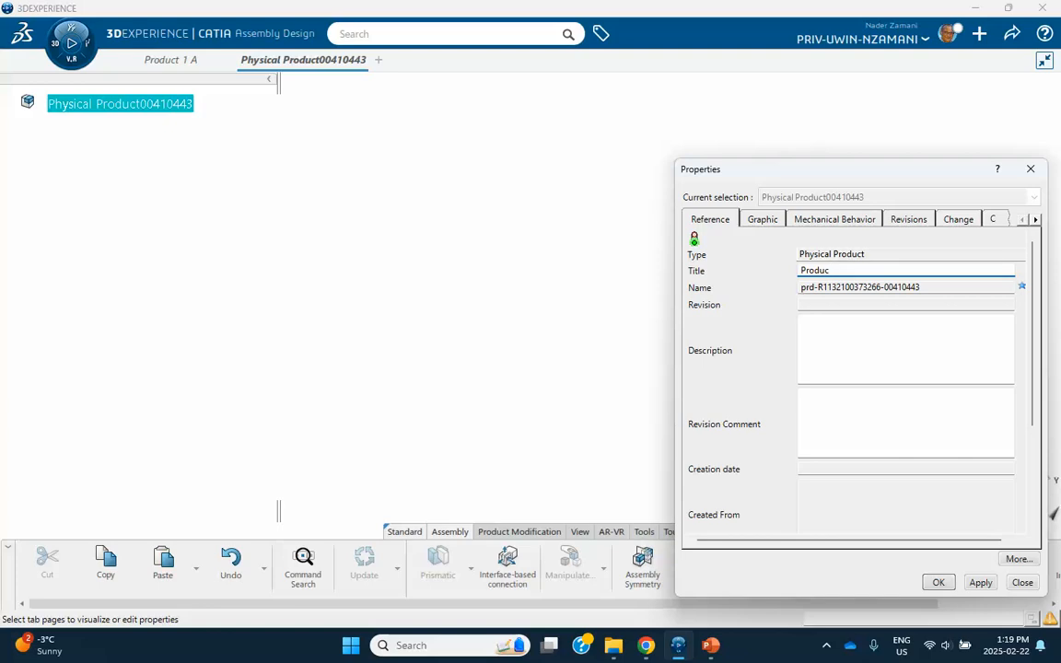
click(937, 580)
Insert a new 3D Part into Product 2.
right_click(76, 106)
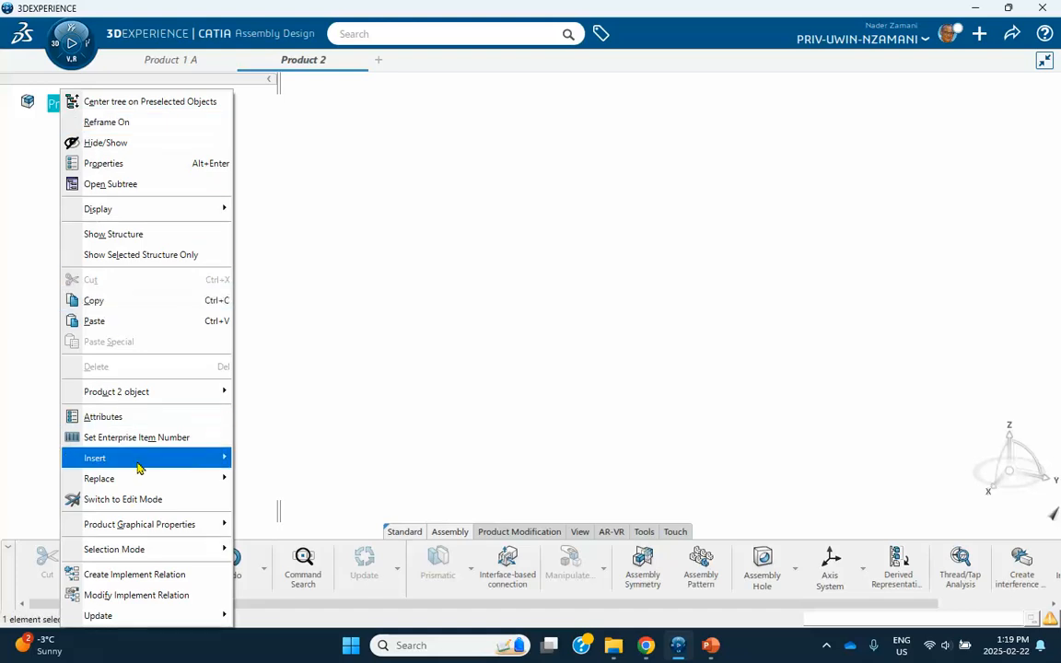
mouse_move(185, 467)
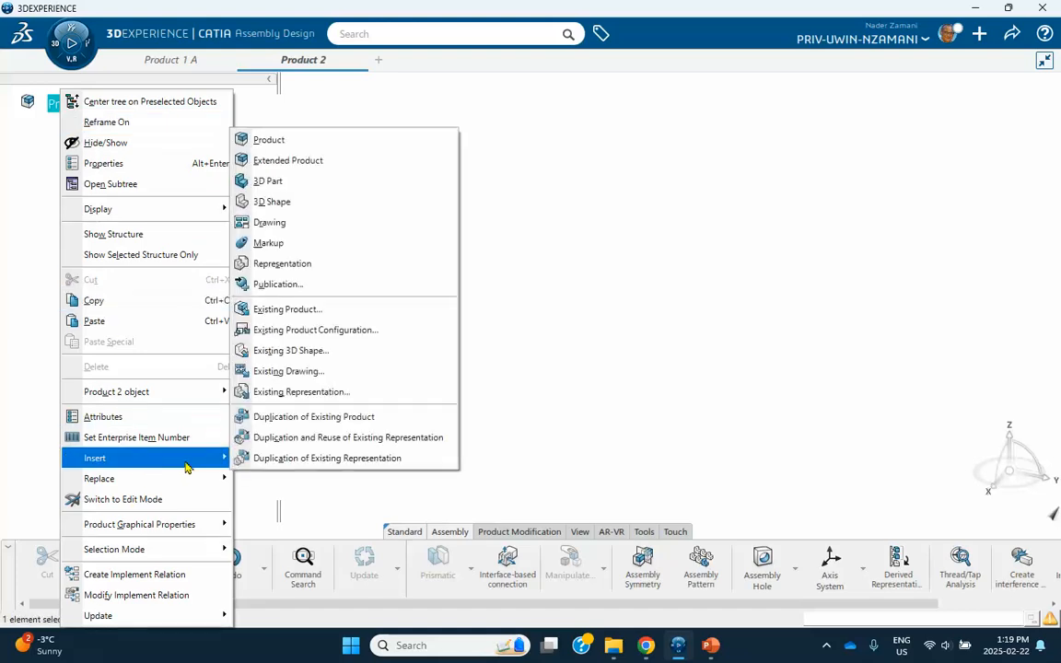
click(269, 183)
Set both the title and instance title of the new part to 'Part3', then expand its node.
click(190, 130)
right_click(190, 131)
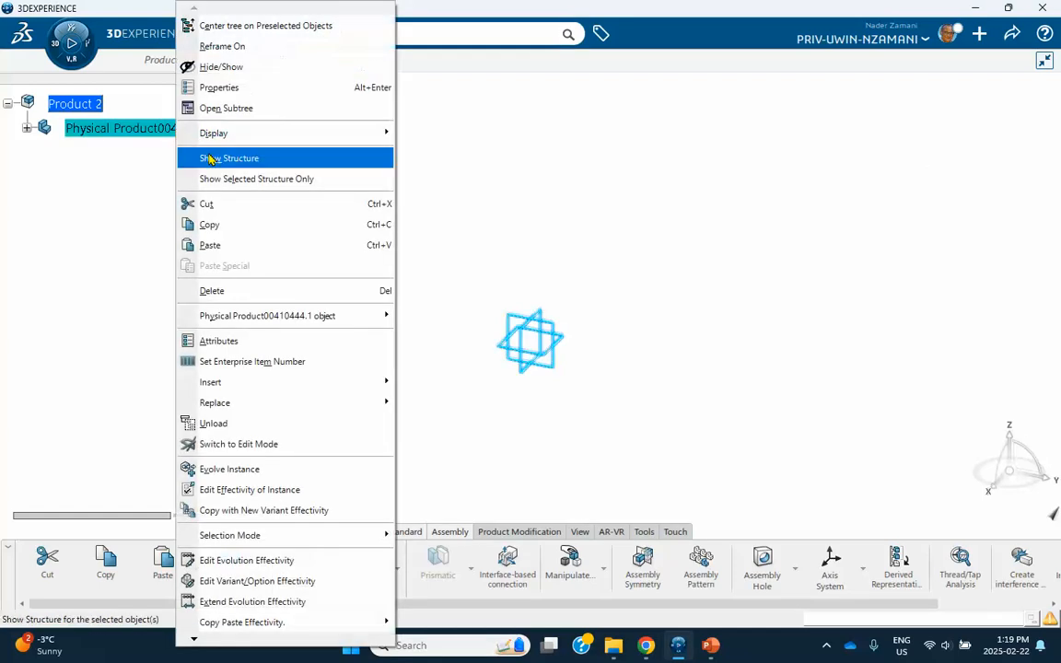
click(222, 88)
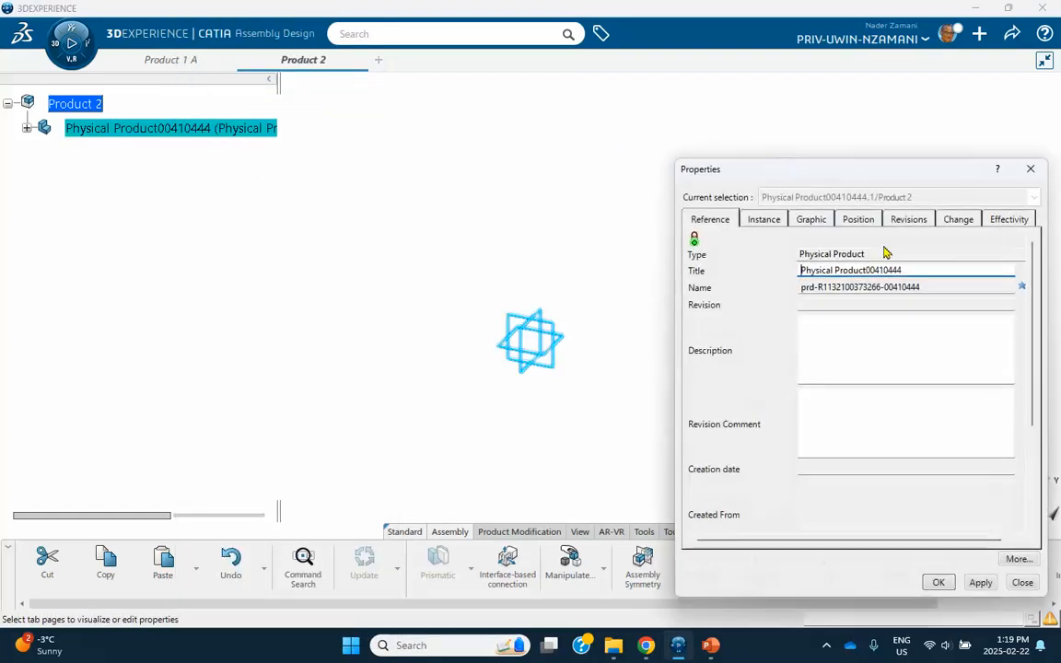
drag(929, 270, 699, 276)
text(Part3)
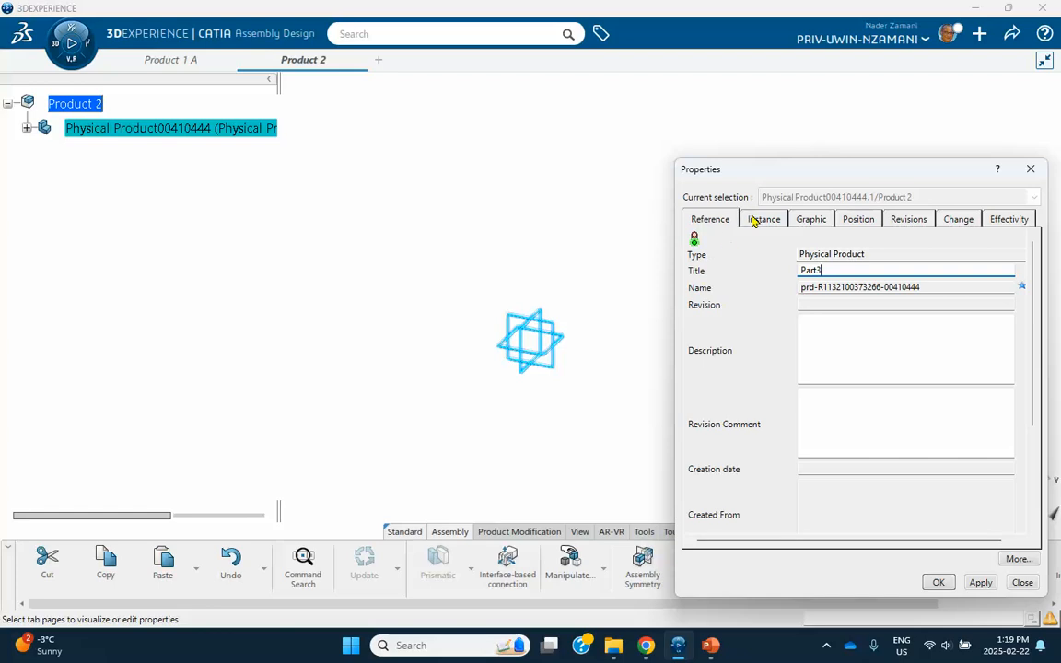
click(753, 221)
drag(903, 270, 689, 287)
text(Part3)
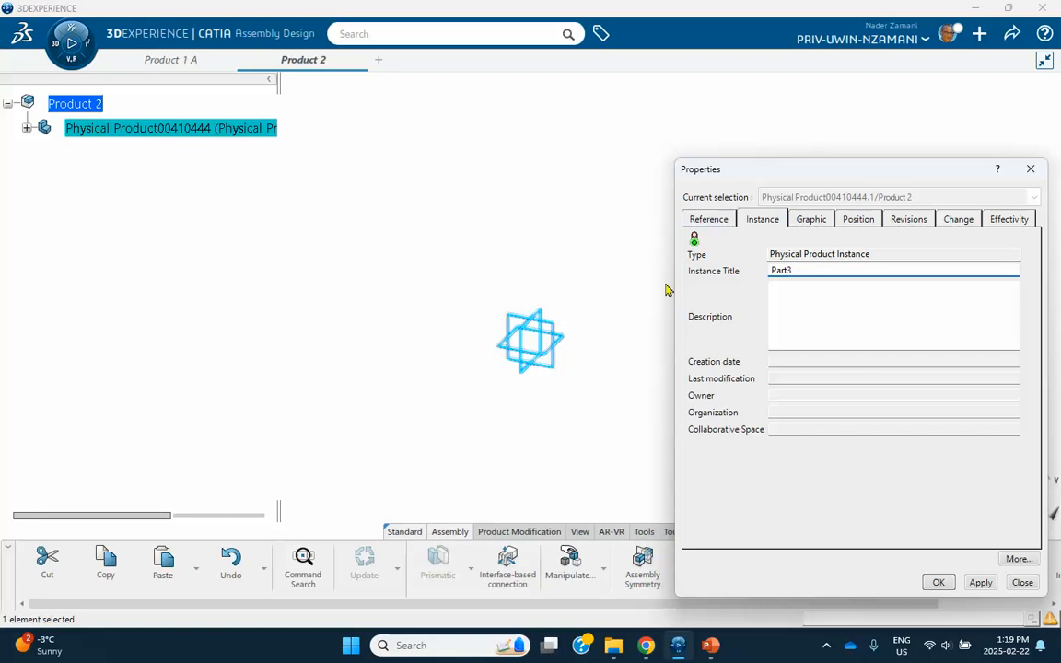
click(938, 584)
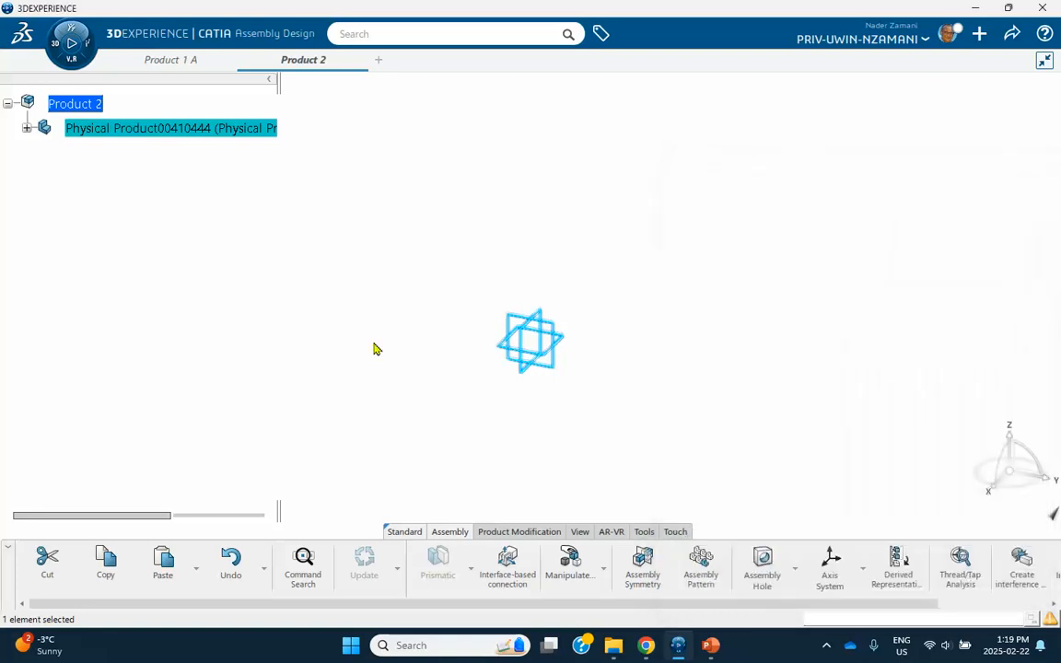
click(27, 129)
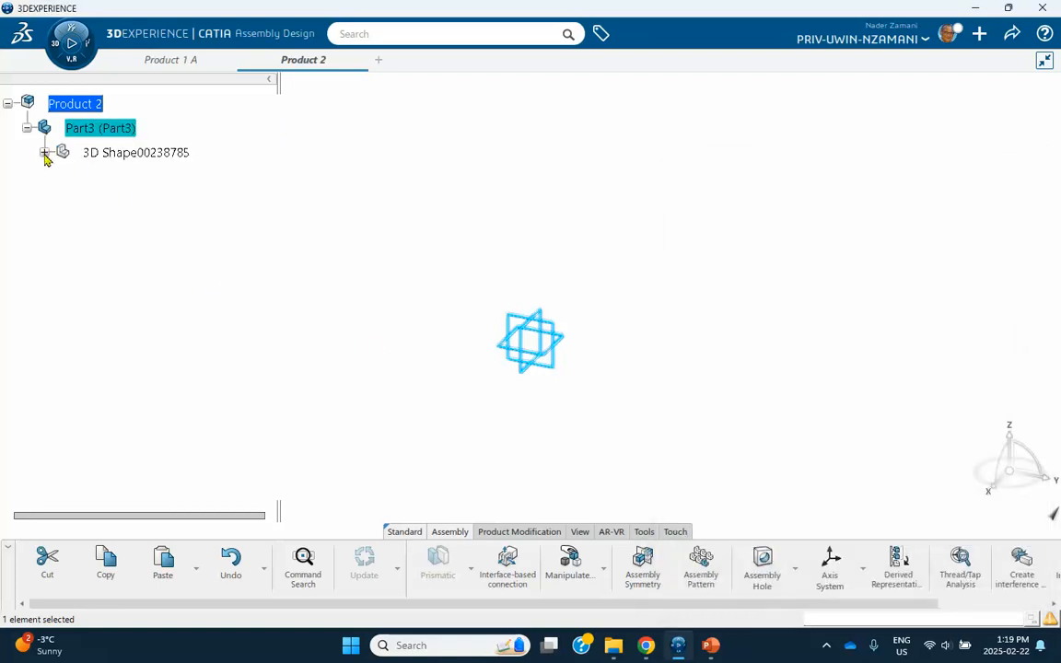
Sketch a small circle on Part3's xy plane, up and right of the origin.
click(45, 153)
double_click(110, 155)
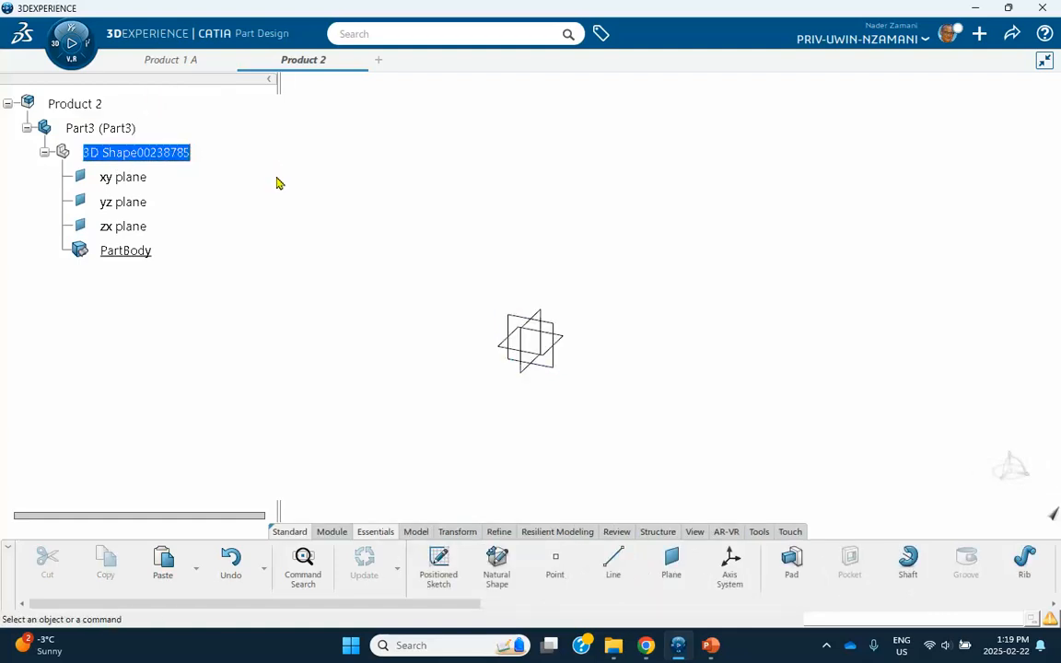
click(563, 347)
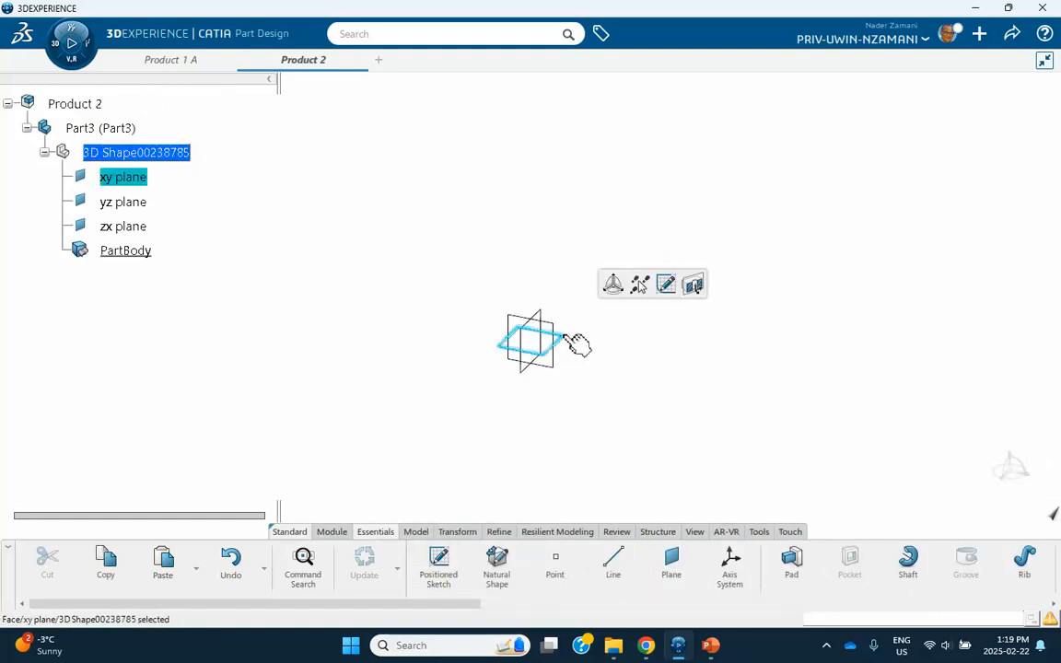
click(668, 282)
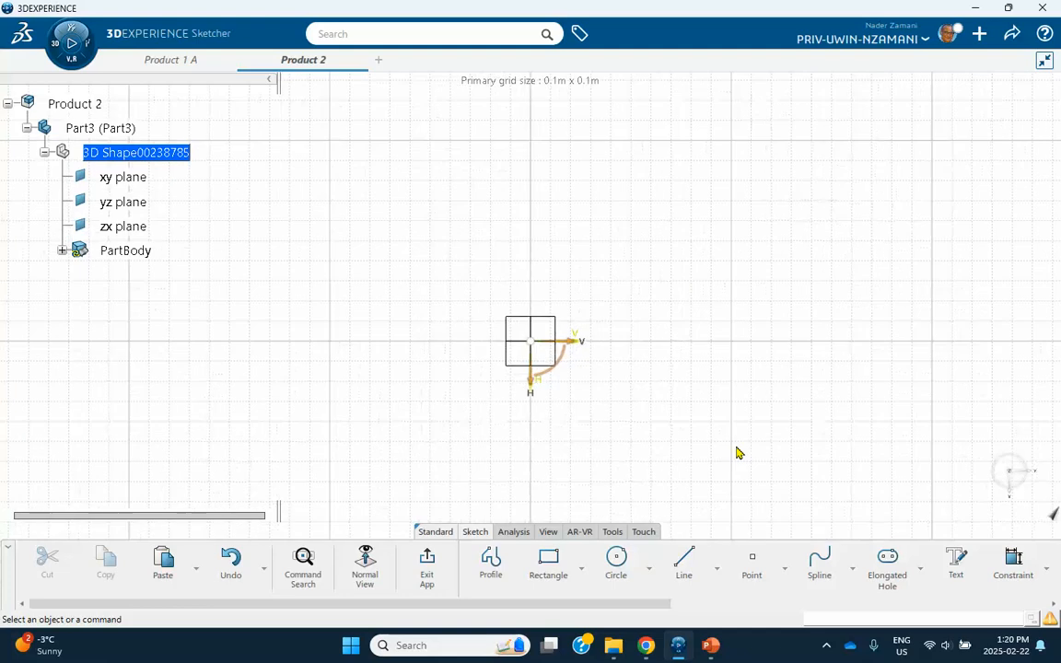
click(617, 560)
click(756, 205)
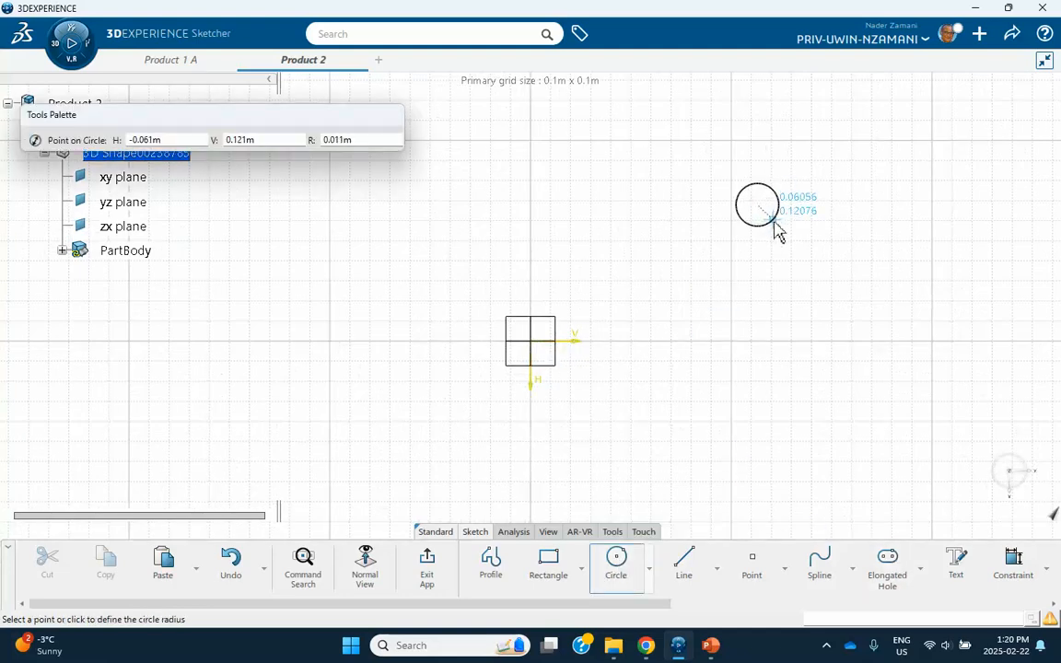
click(776, 227)
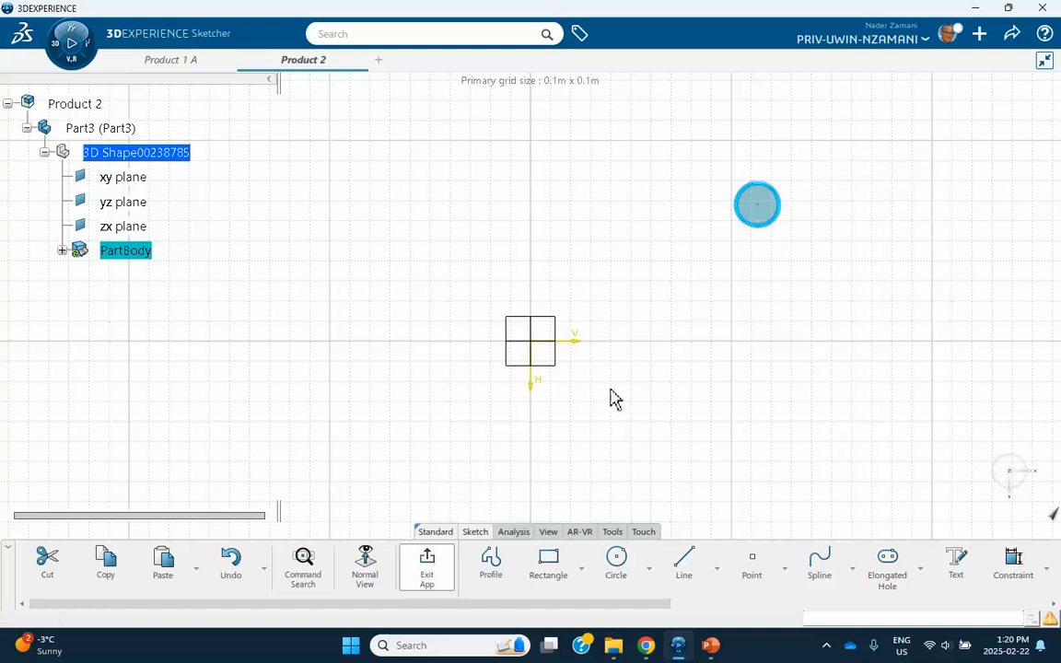
Pad the circle 0.02 m into a cylinder and make Product 2 active again.
click(708, 339)
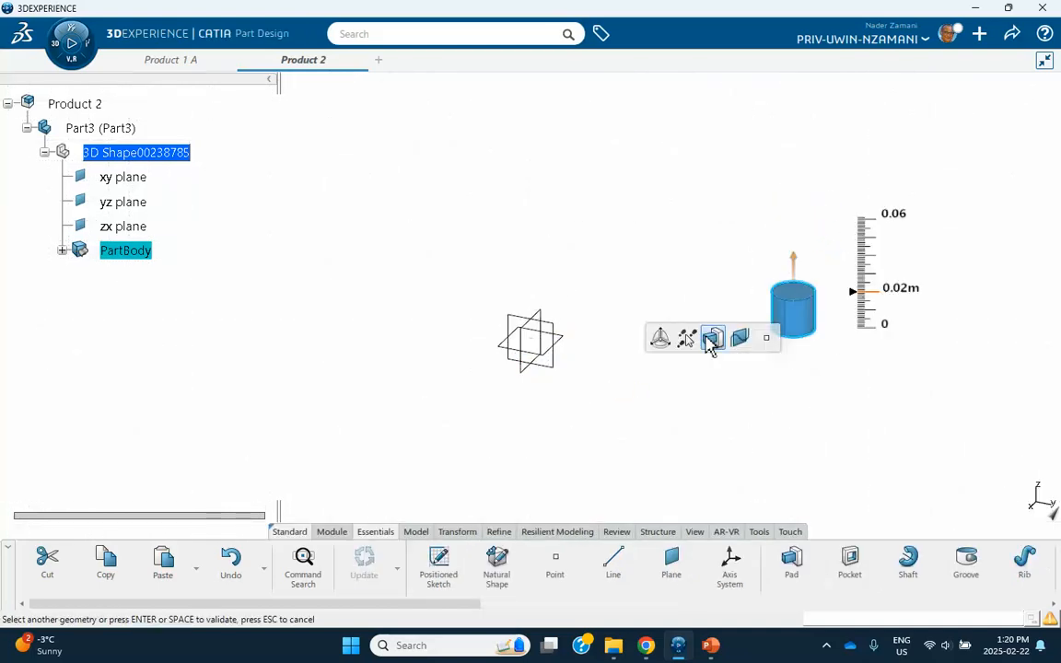
click(744, 383)
click(80, 105)
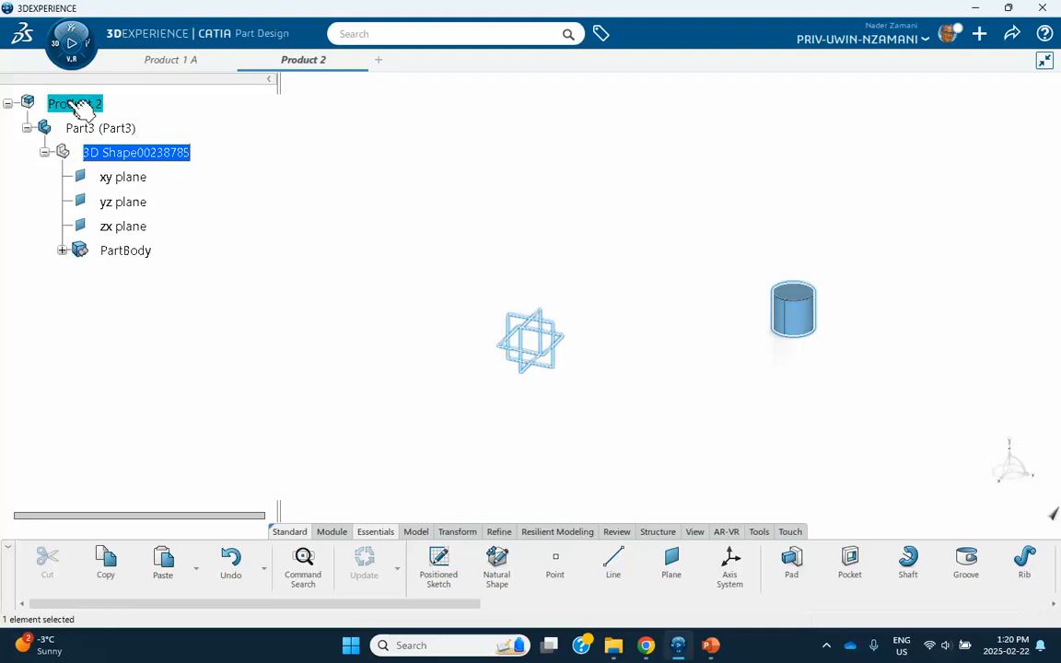
double_click(70, 103)
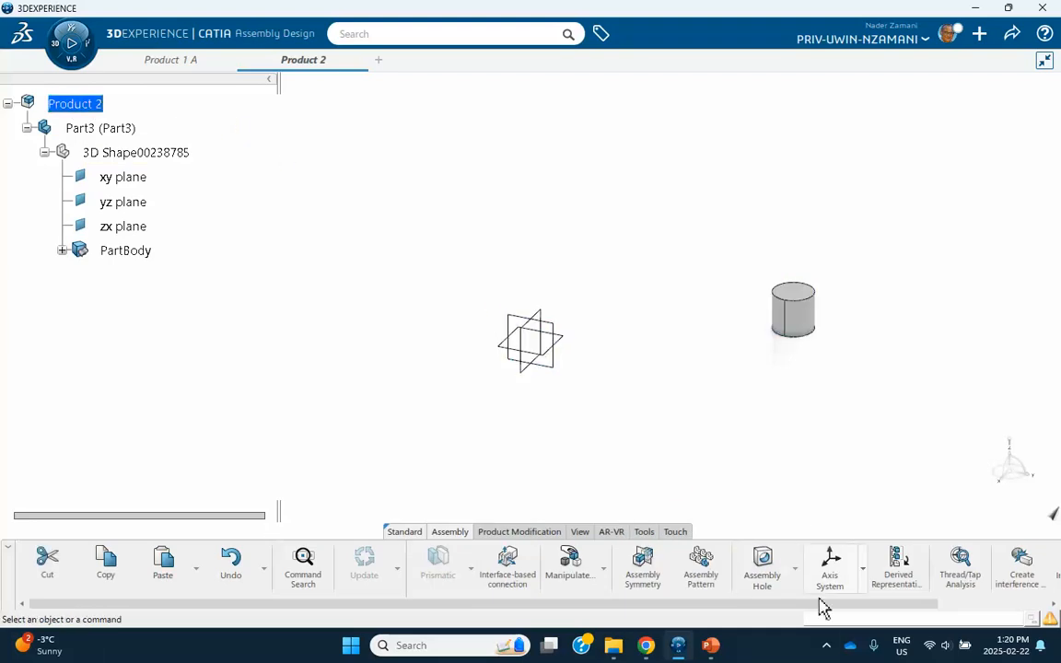
Insert a second new 3D Part under Product 2.
click(826, 646)
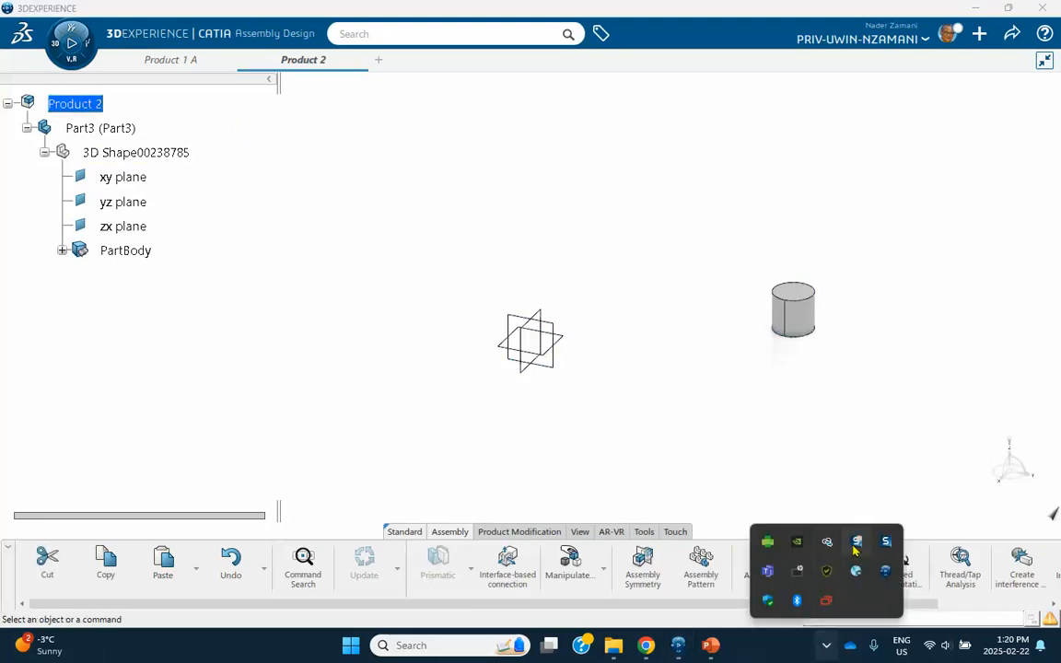
click(683, 428)
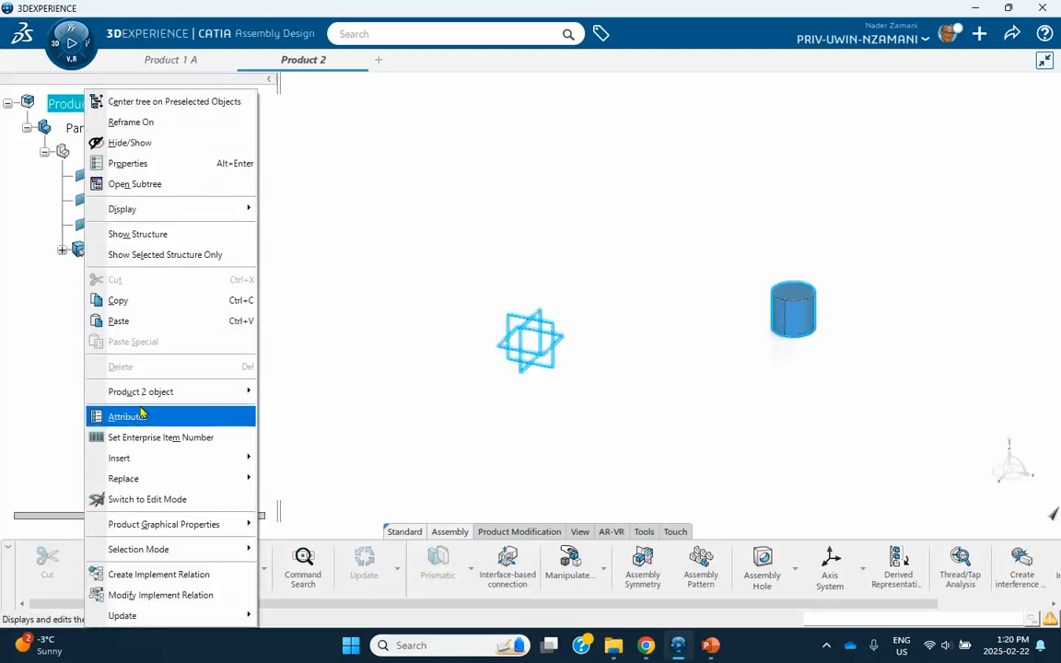
mouse_move(138, 456)
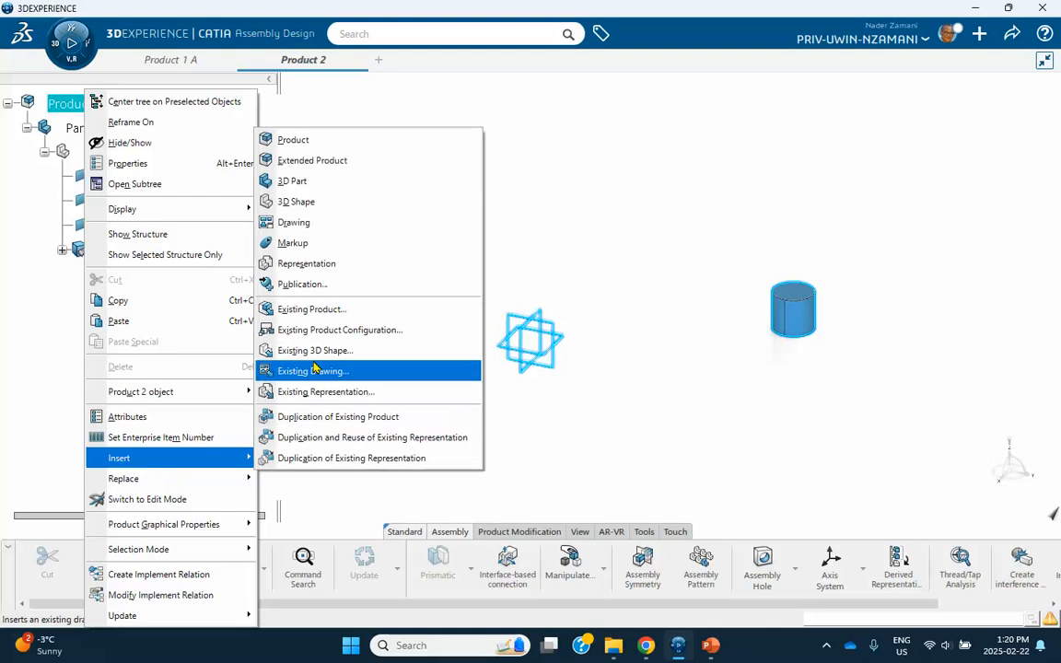
click(304, 180)
Rename the new part's instance and reference titles to 'Part4'.
right_click(201, 276)
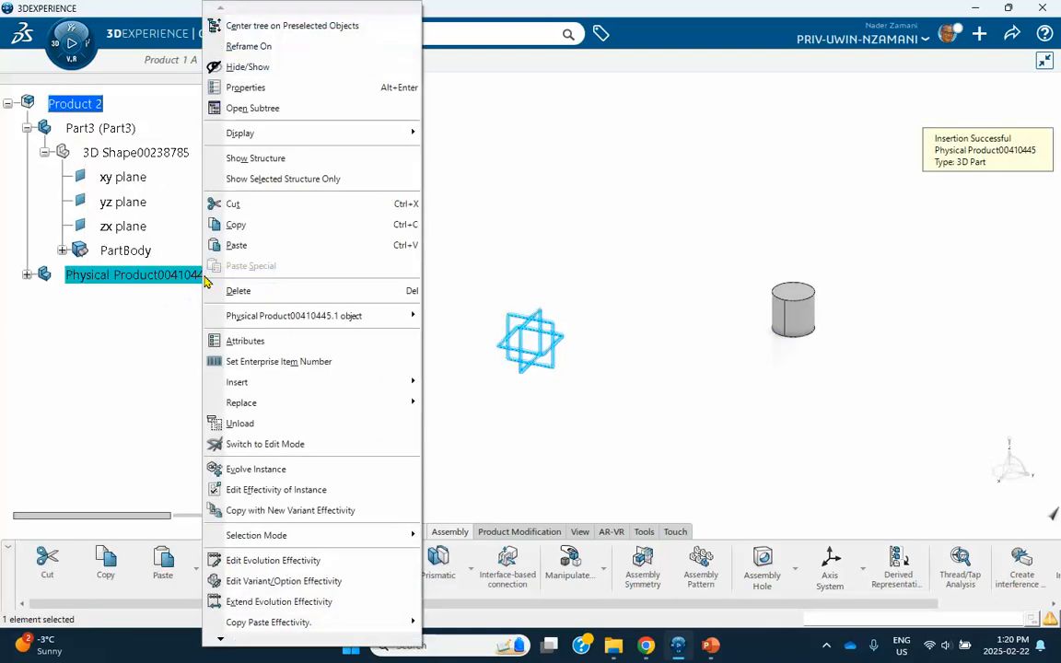
click(254, 90)
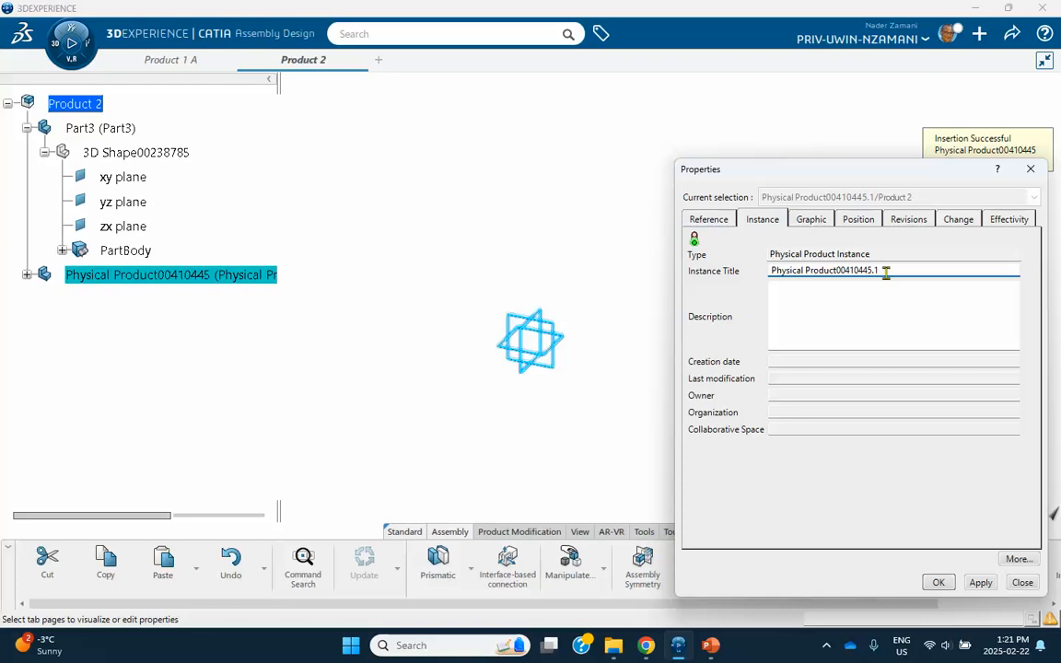
drag(887, 268, 770, 271)
text(Part4)
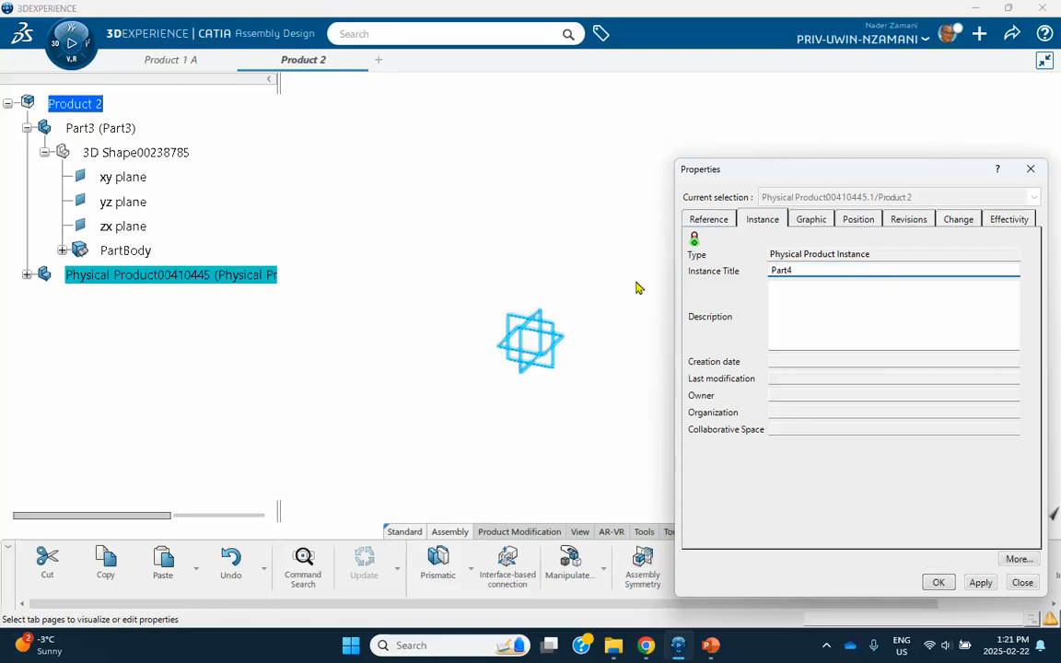
click(717, 221)
drag(915, 269, 702, 311)
text(Part4)
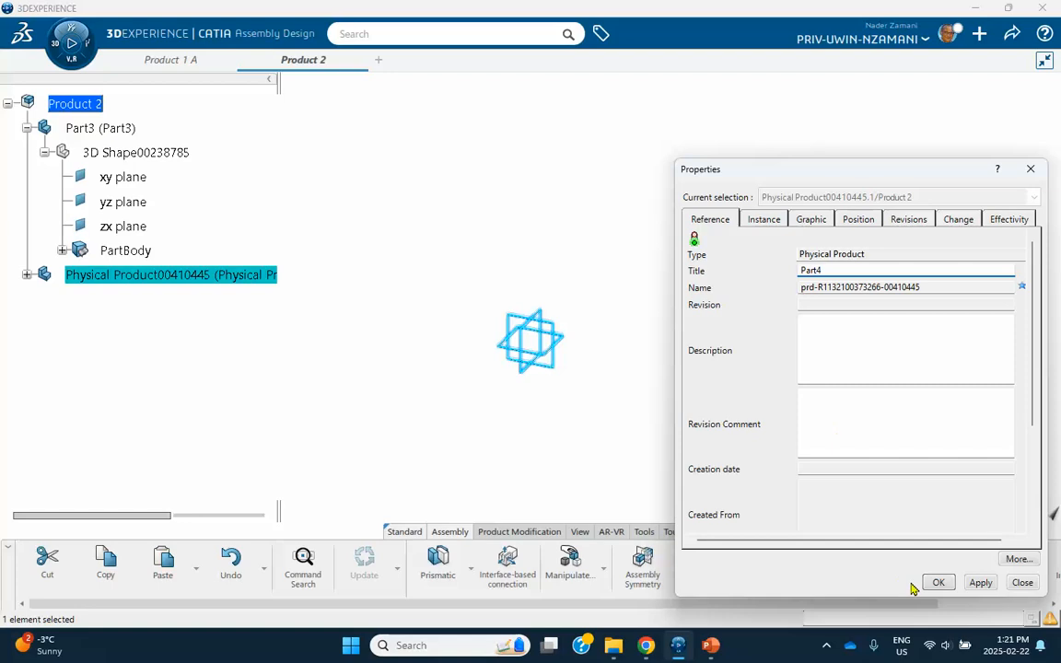
click(939, 582)
click(367, 448)
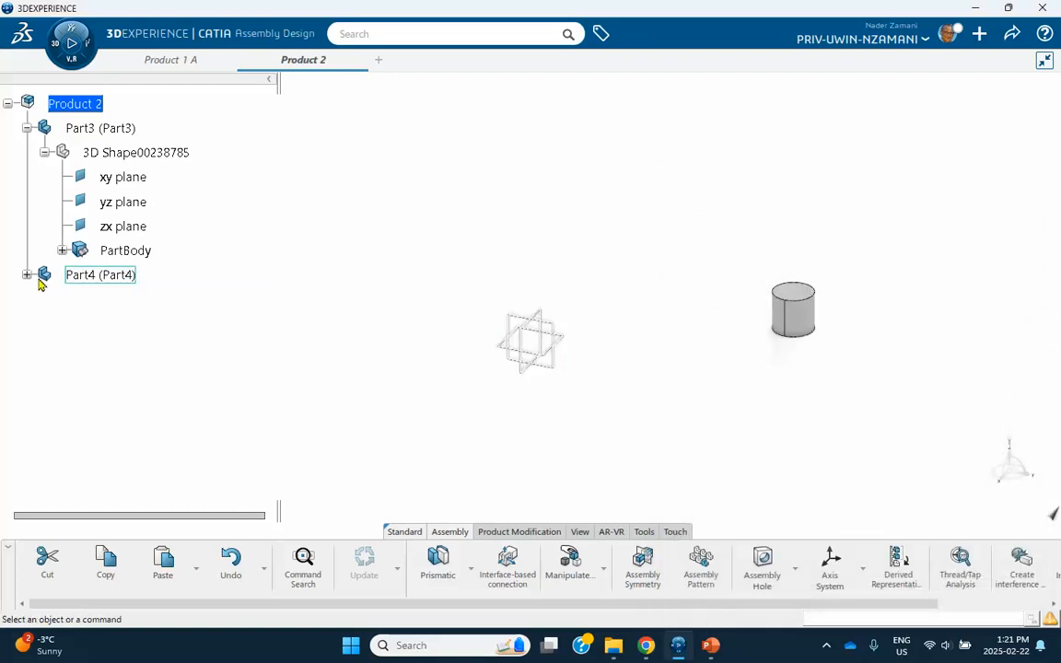
Make Part4's 3D shape active for Part Design.
click(27, 275)
click(44, 299)
click(118, 301)
double_click(116, 302)
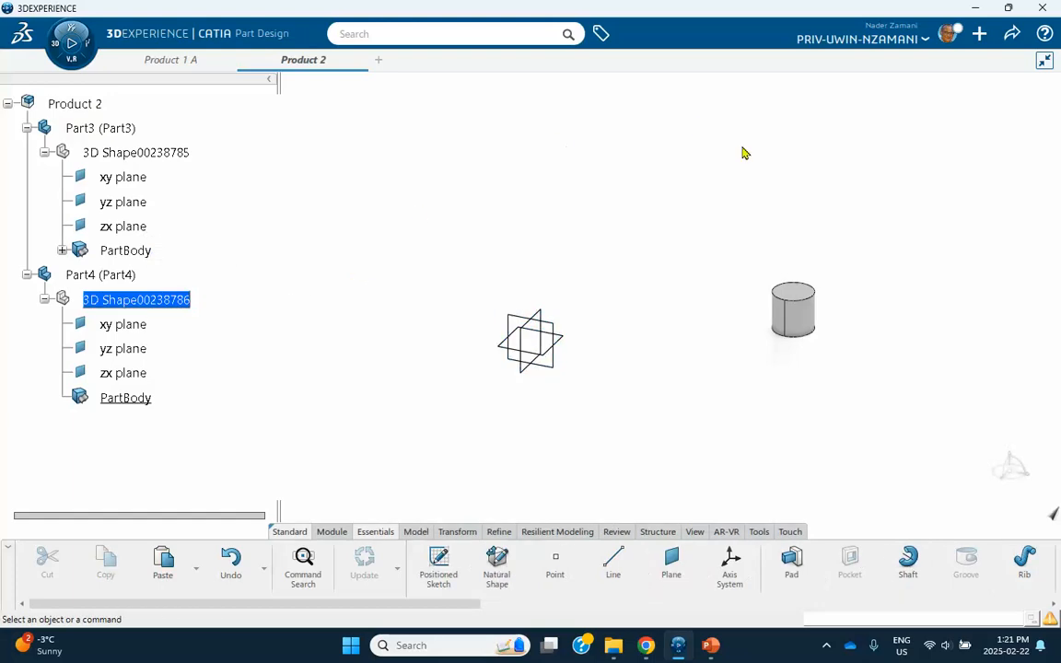
Sketch a closed tapered profile with a tangent-arc rounded end on a face.
click(805, 301)
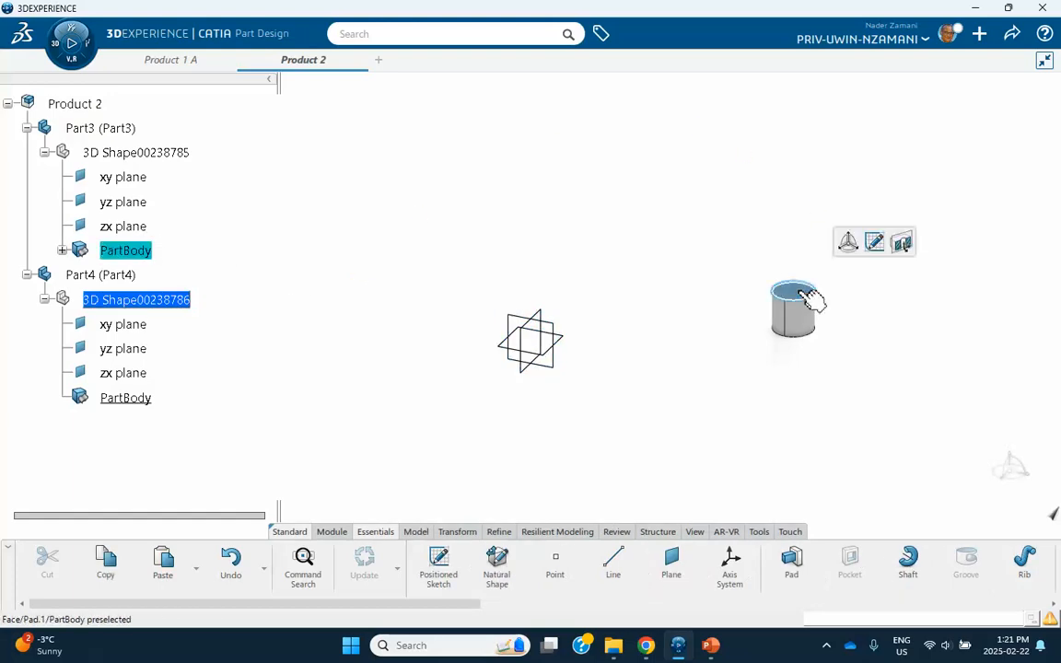
click(874, 242)
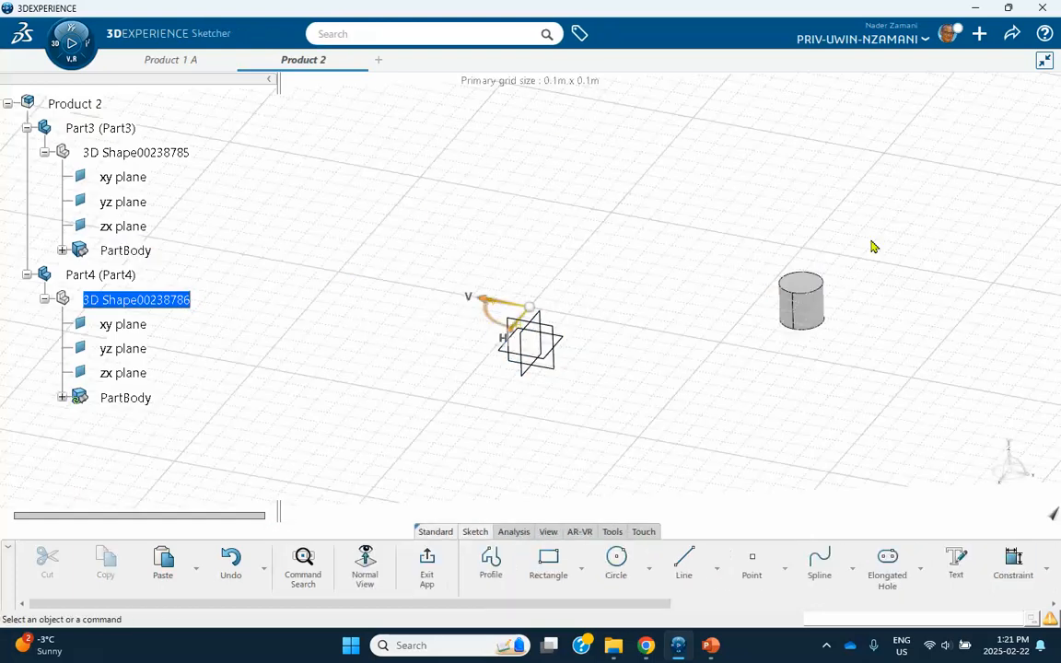
click(493, 566)
click(919, 159)
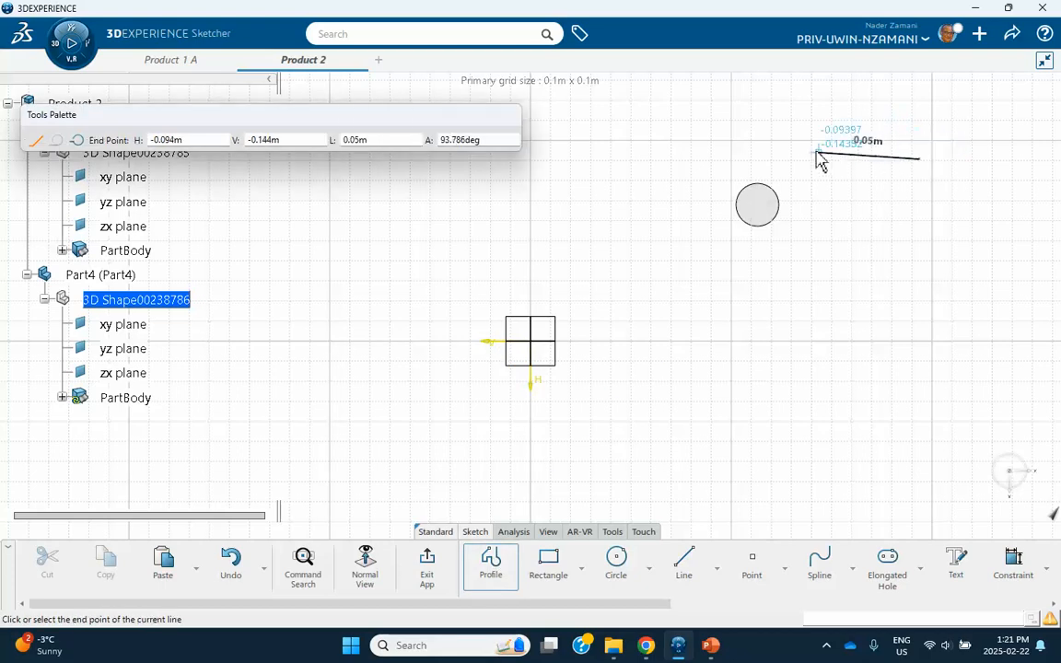
click(795, 146)
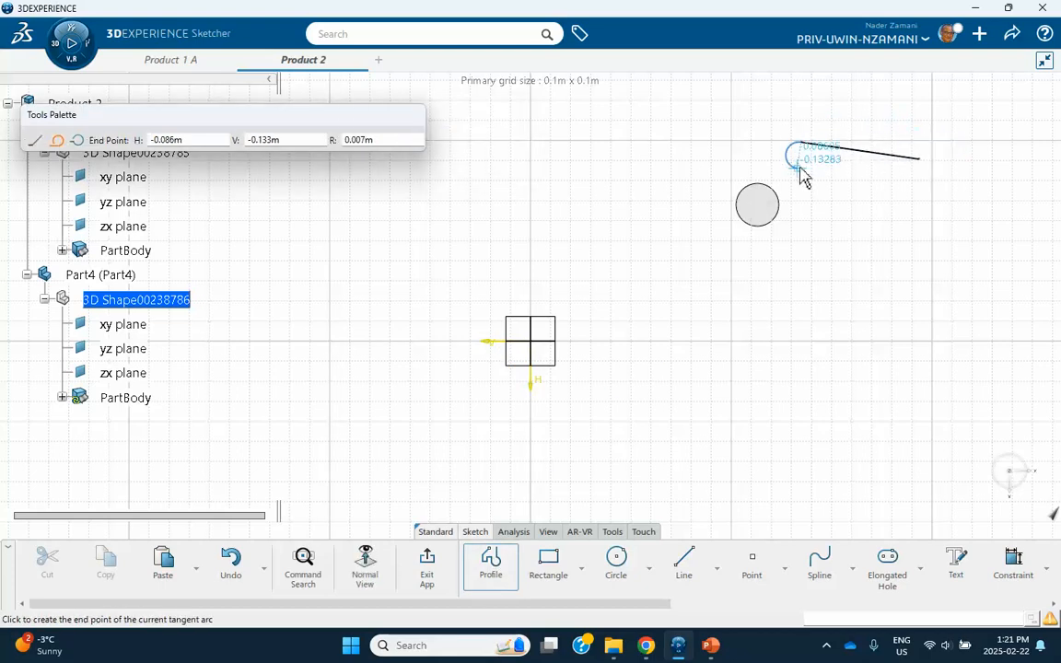
click(798, 169)
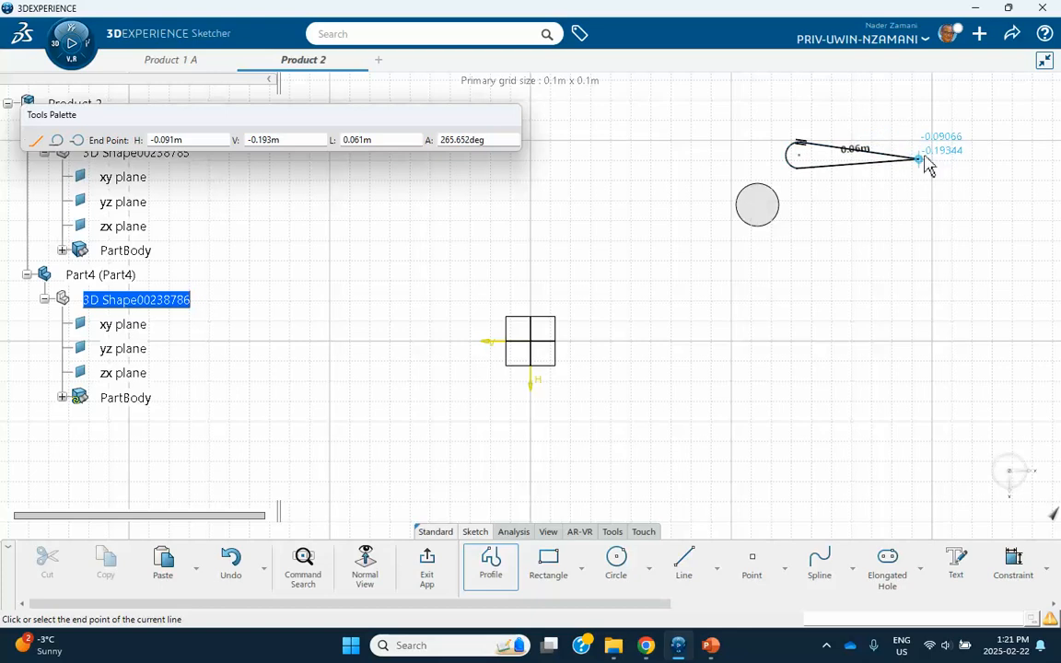
click(920, 158)
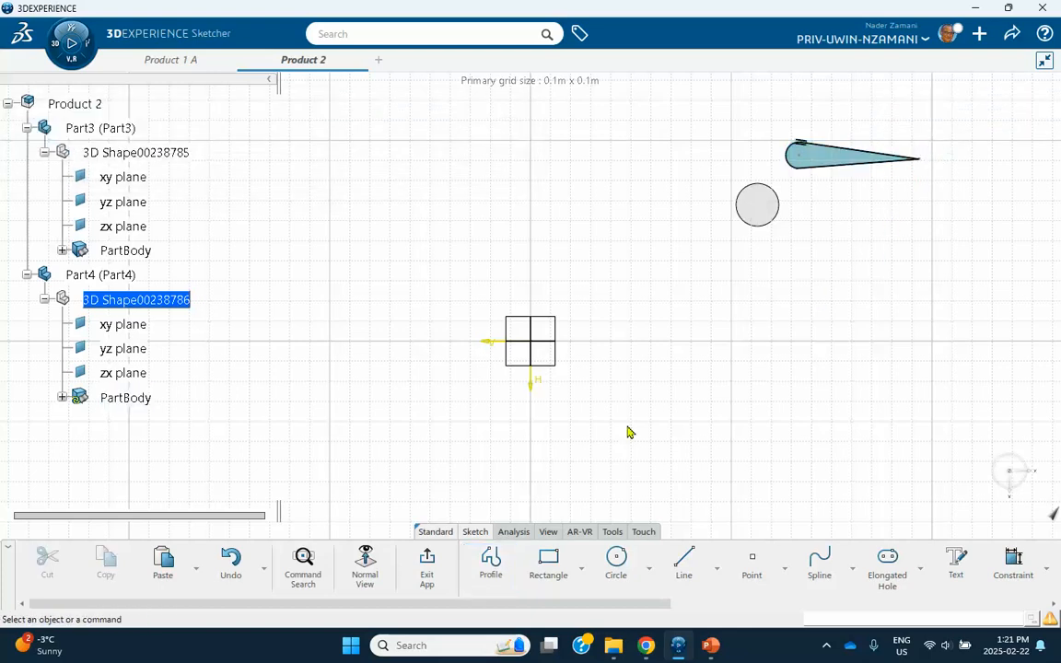
Pad the profile 0.02 m and make Product 2 active for assembly again.
click(431, 575)
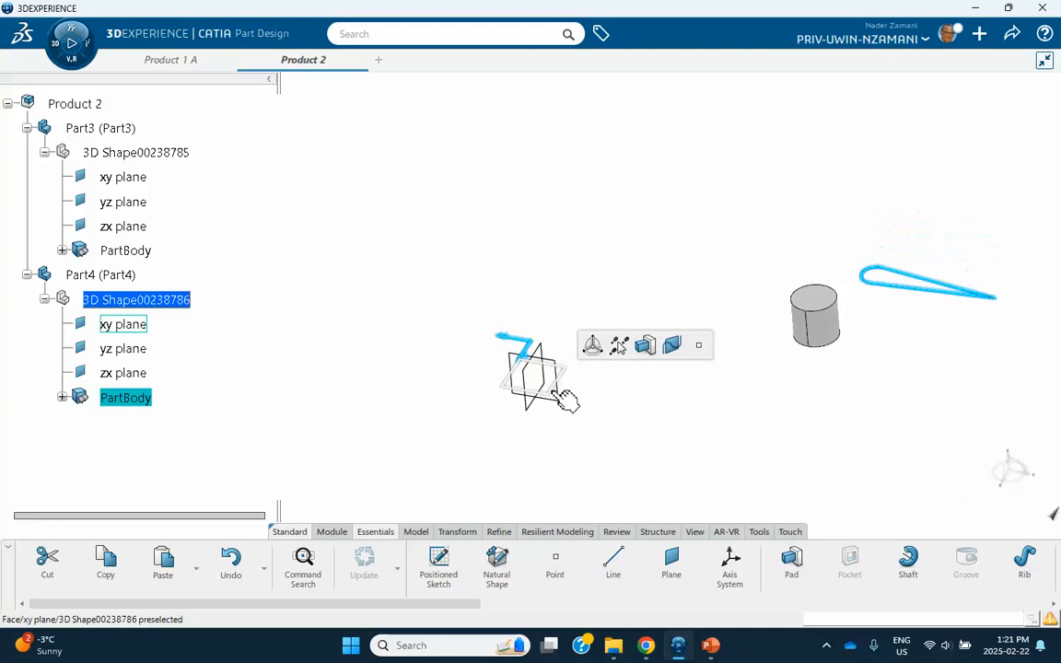
click(645, 344)
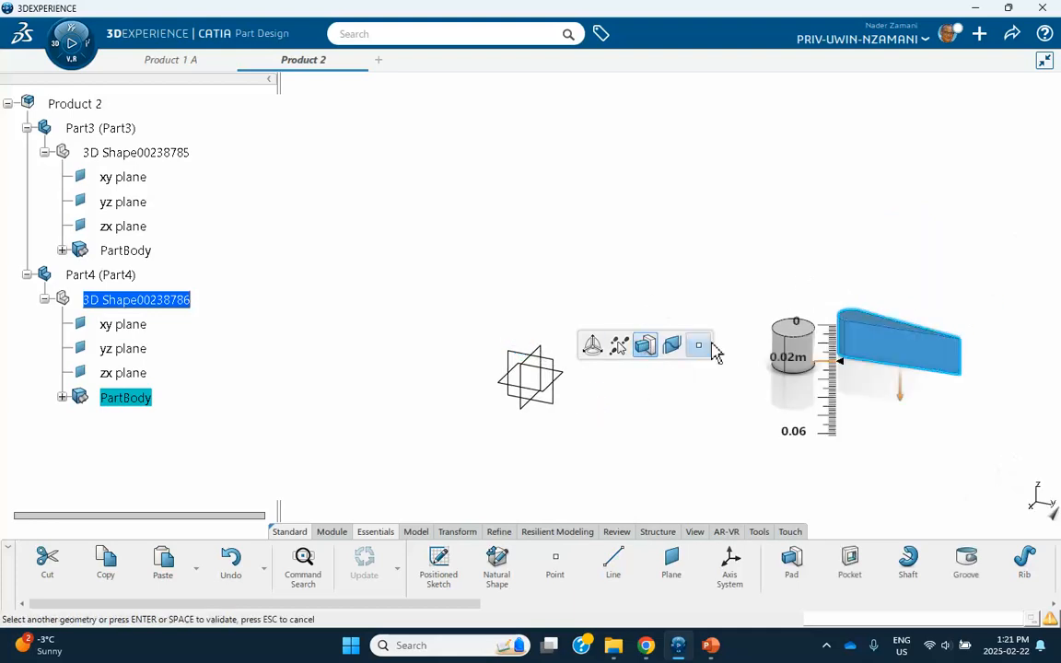
click(903, 387)
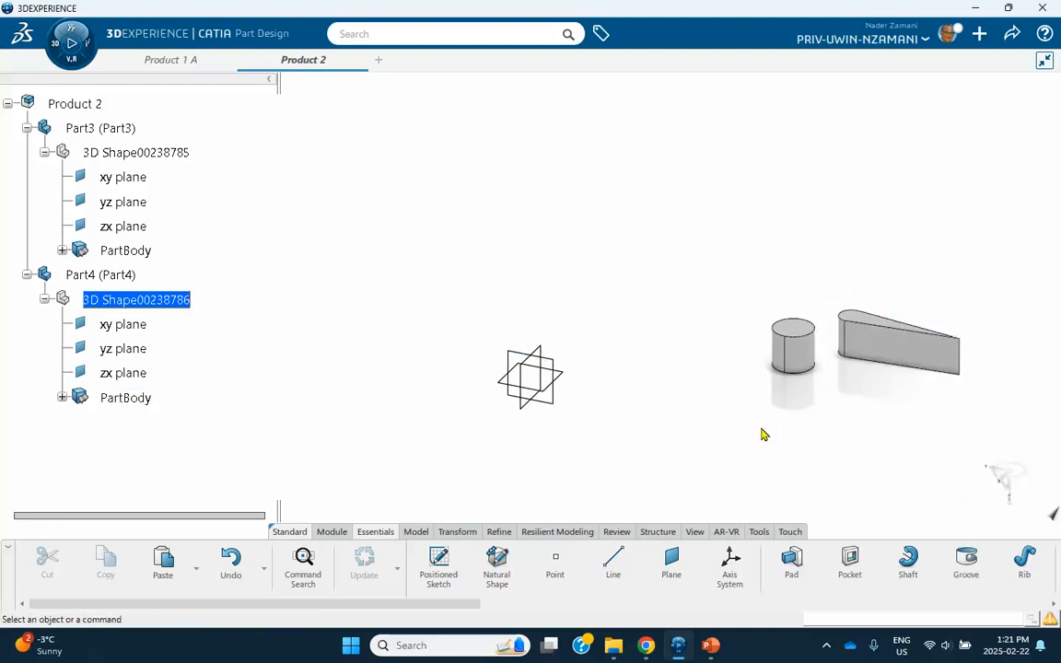
middle_drag(684, 430, 648, 396)
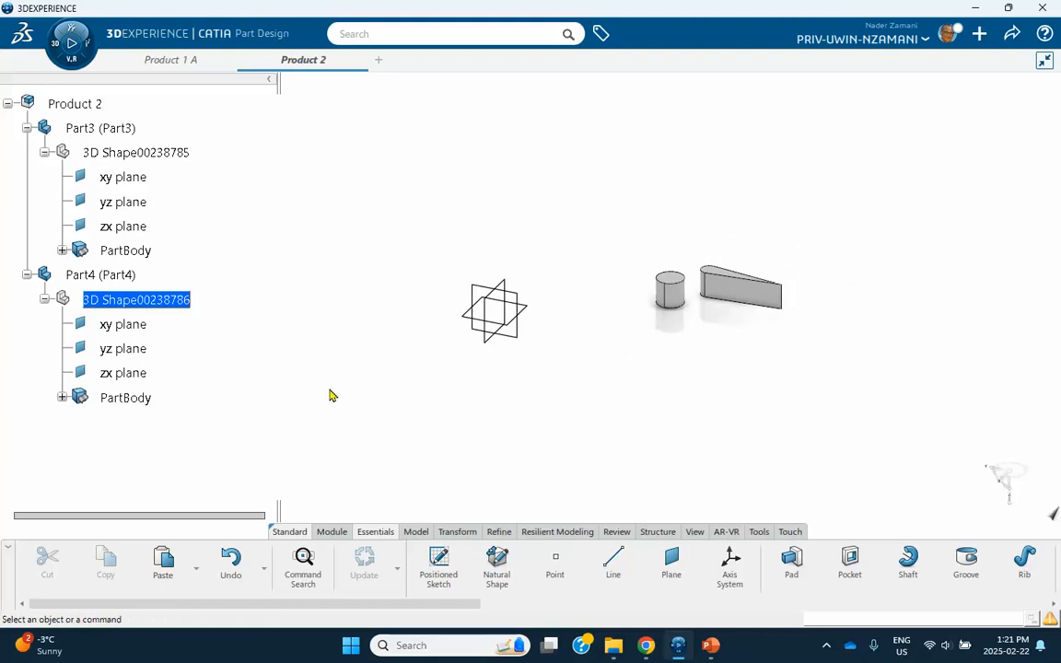
double_click(99, 109)
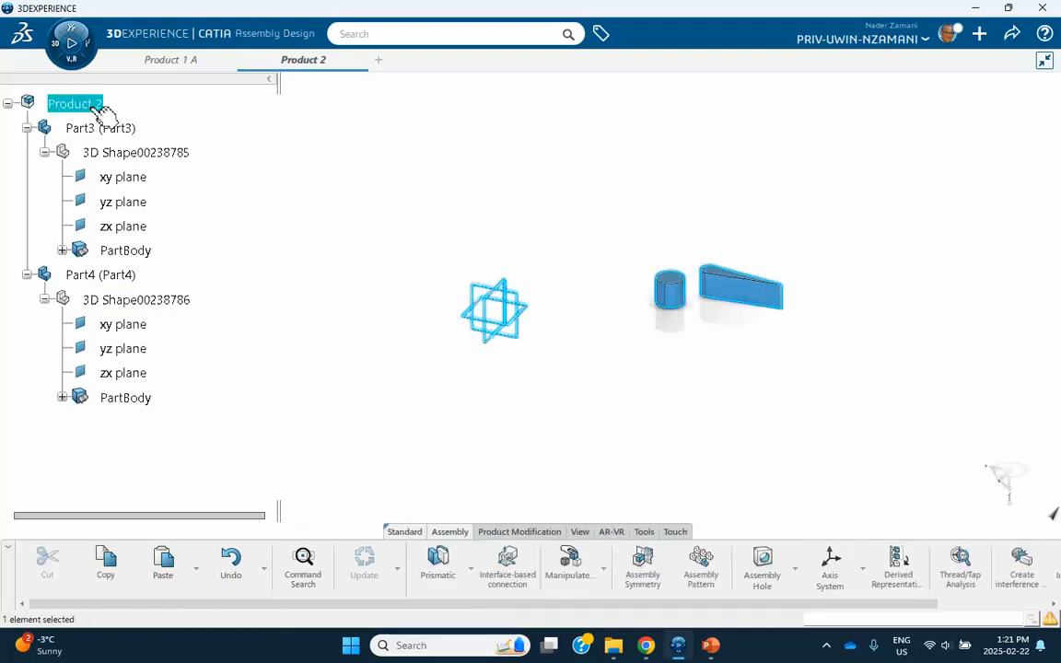
Fix Part3 as the grounded part and start a Cylindrical engineering connection.
click(364, 376)
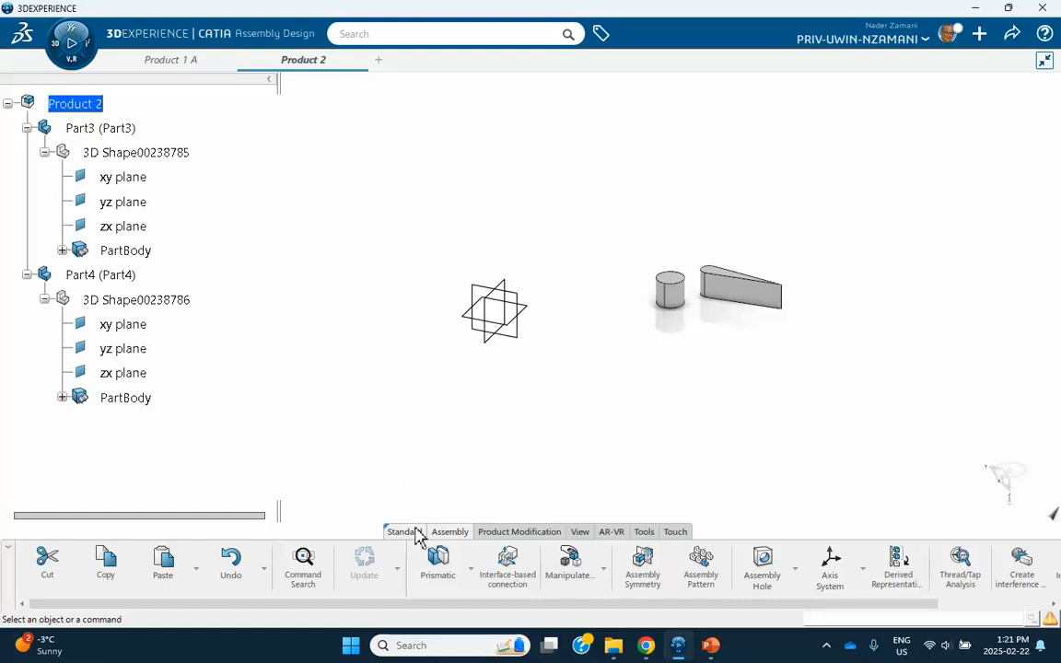
click(471, 571)
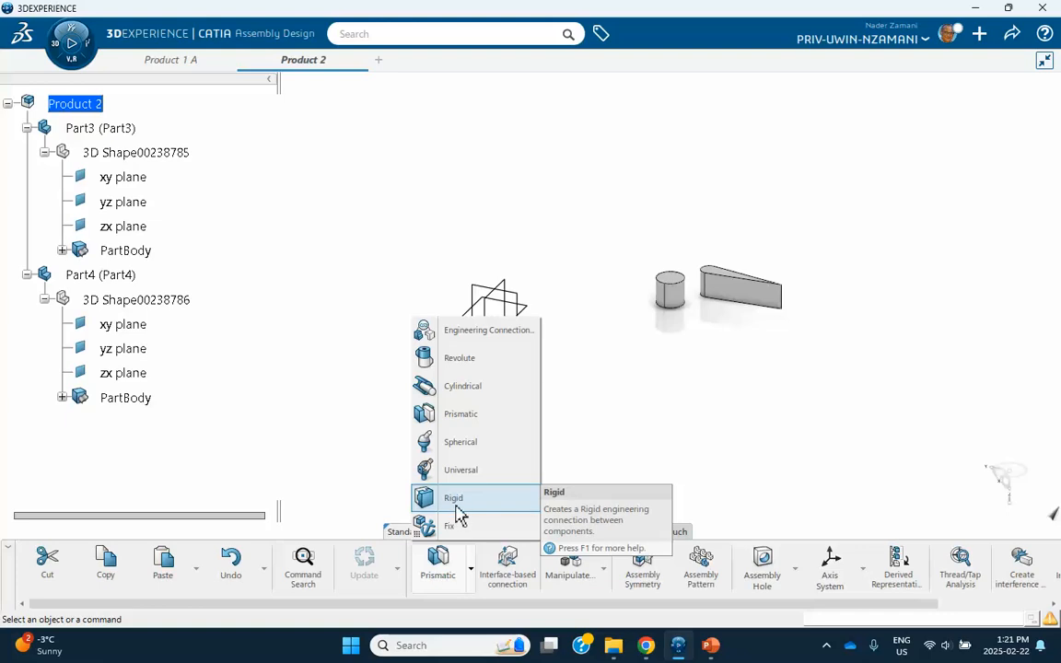
click(452, 525)
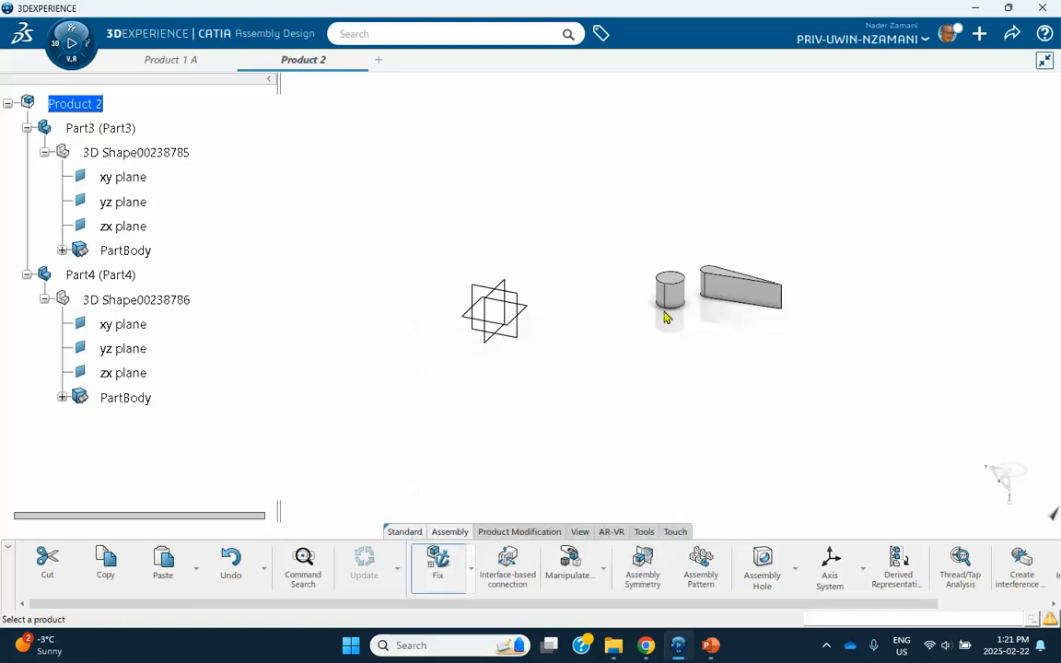
click(129, 128)
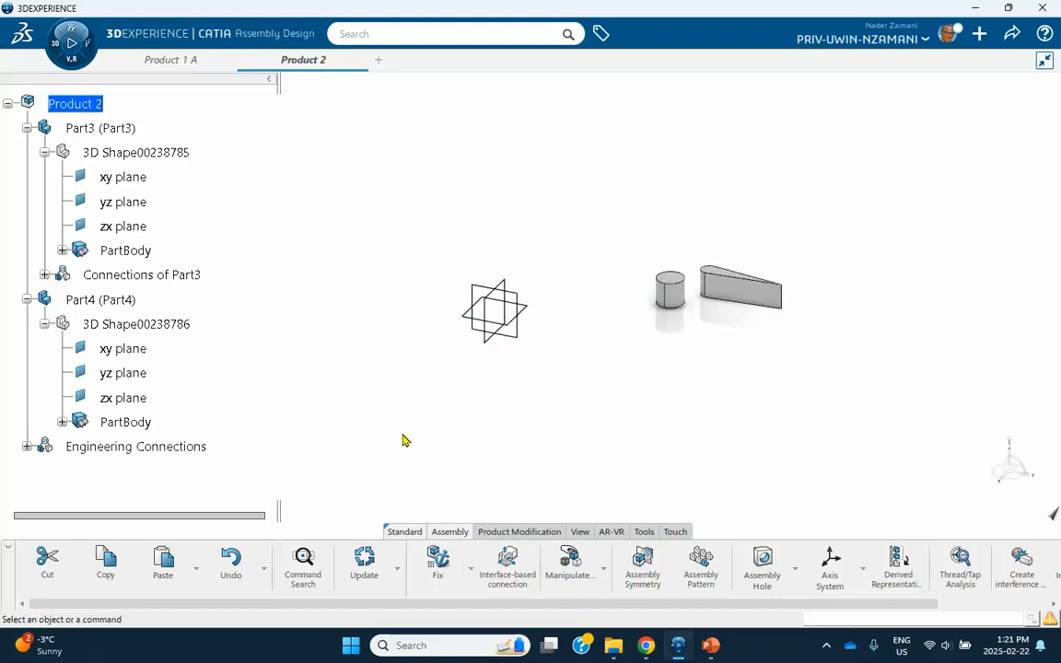
click(471, 568)
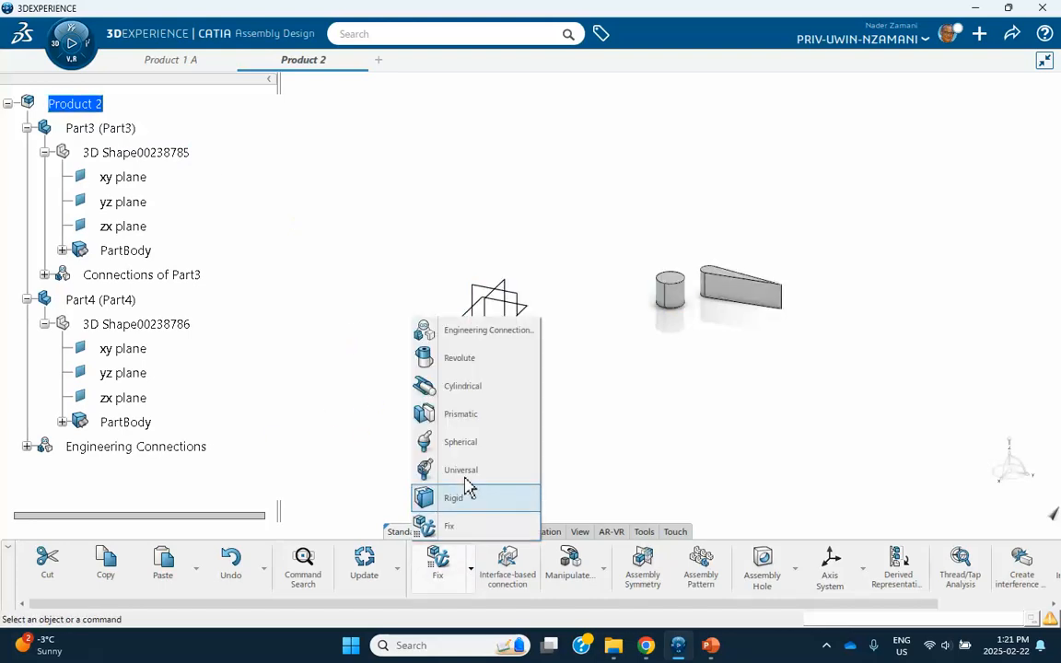
click(465, 388)
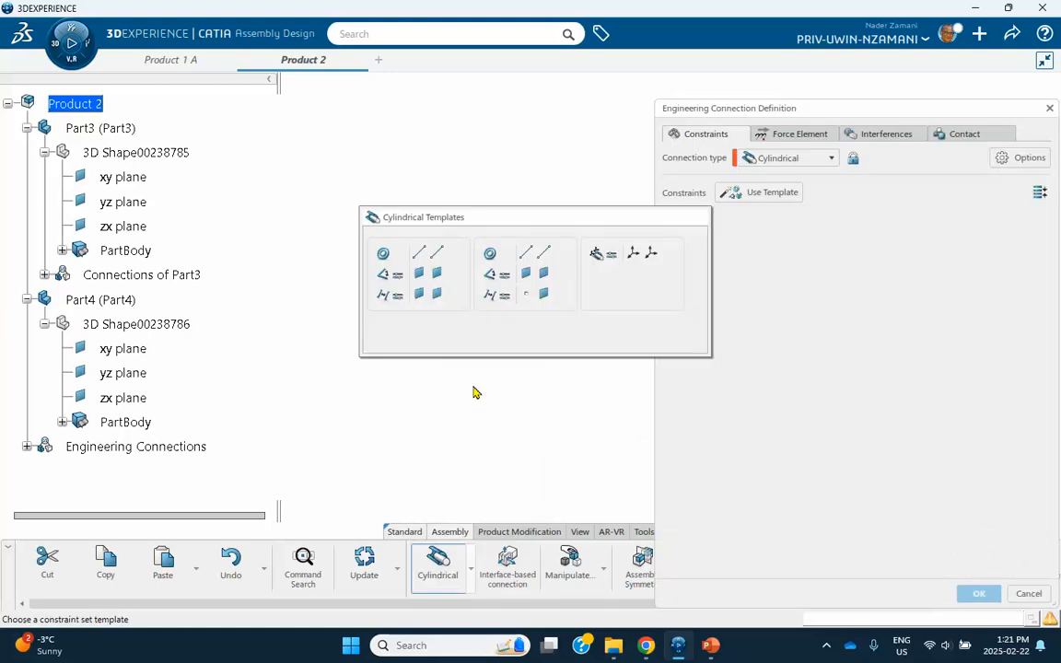
Apply the first Cylindrical template and make the arm's hole axis coincident with the cylinder axis.
click(433, 261)
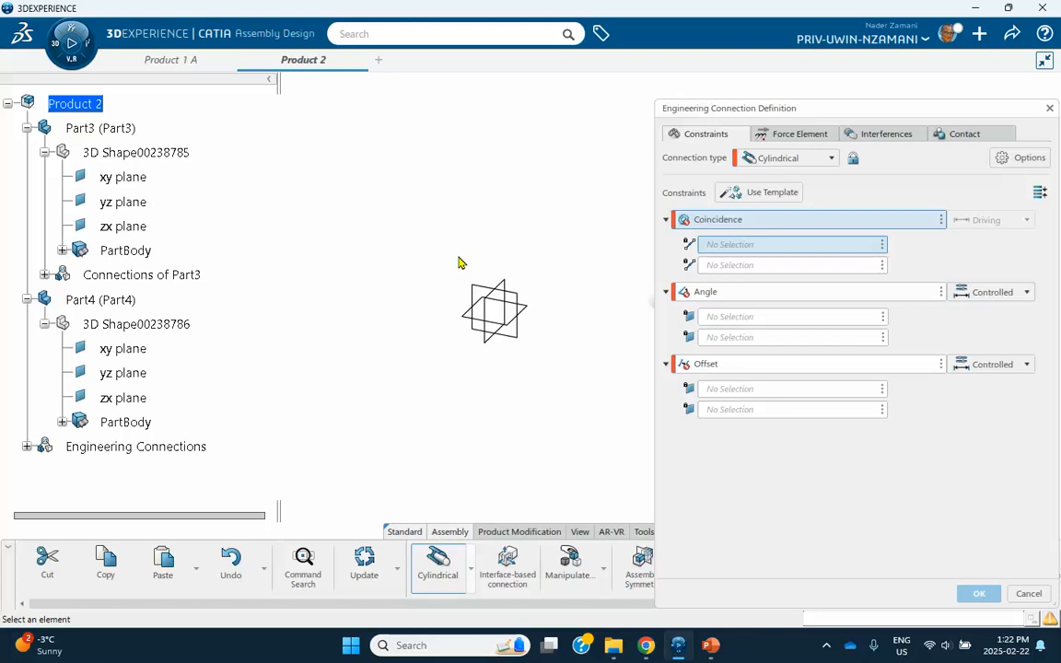
middle_drag(516, 221, 328, 224)
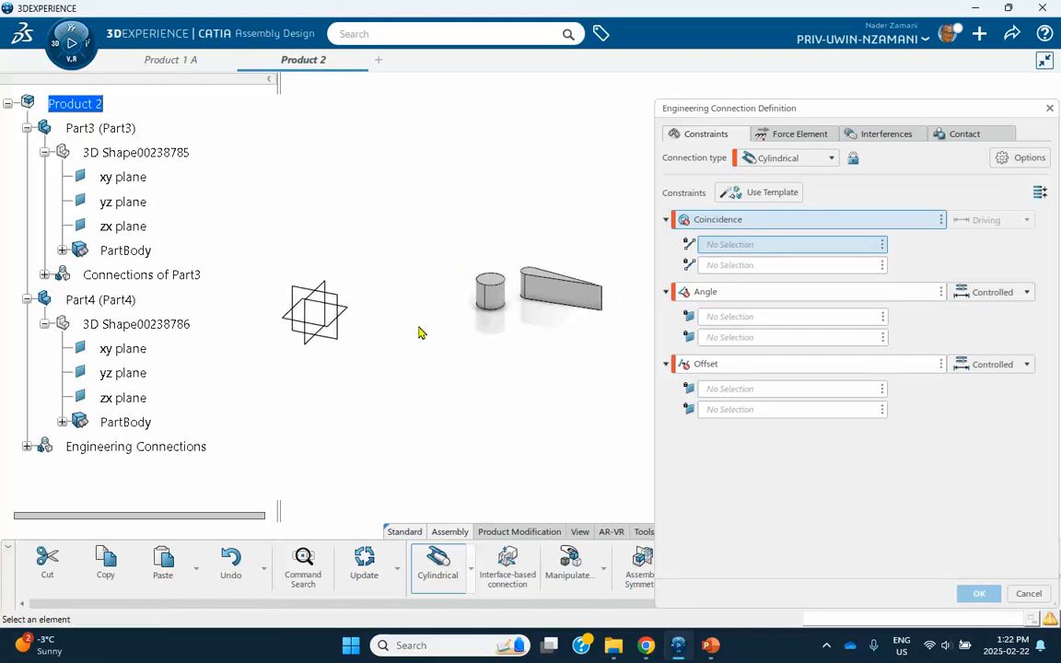
click(503, 304)
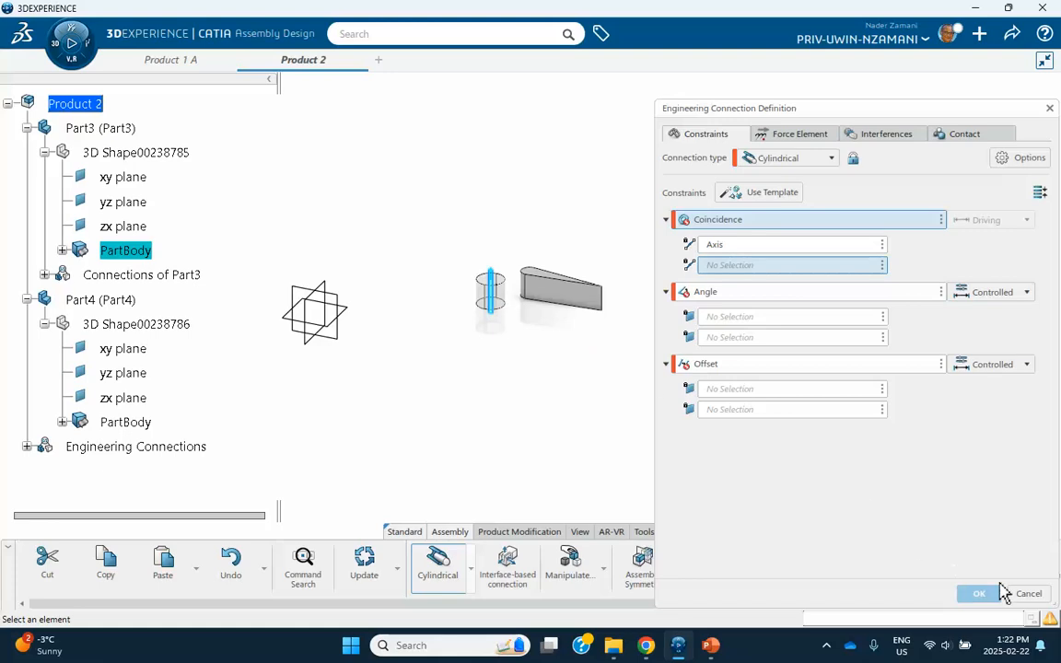
click(1028, 594)
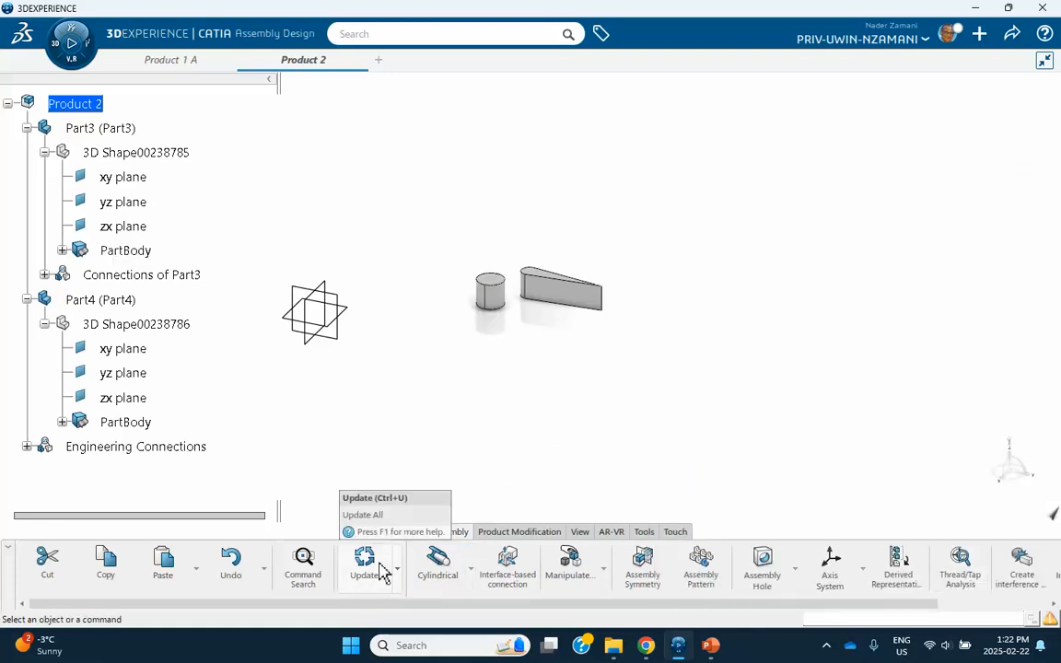
click(438, 571)
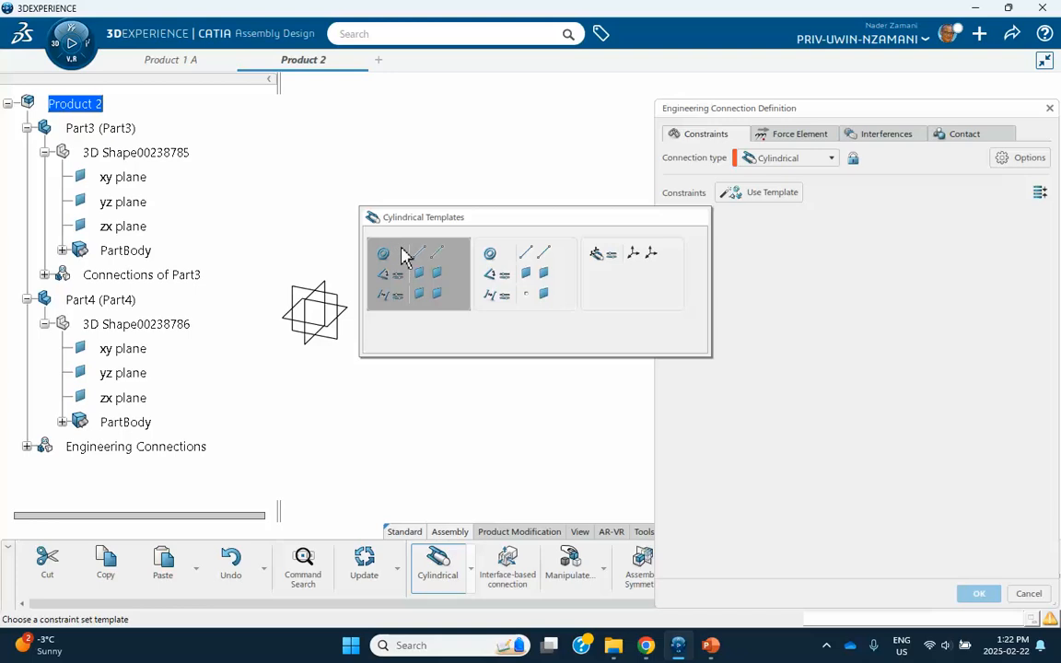
click(416, 267)
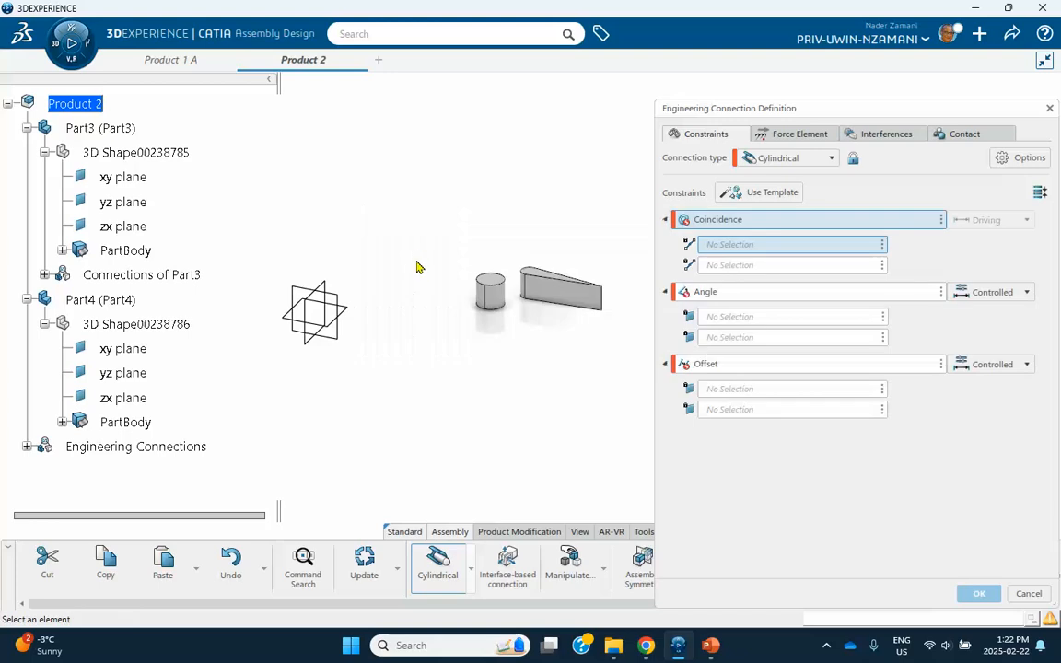
click(523, 287)
click(491, 293)
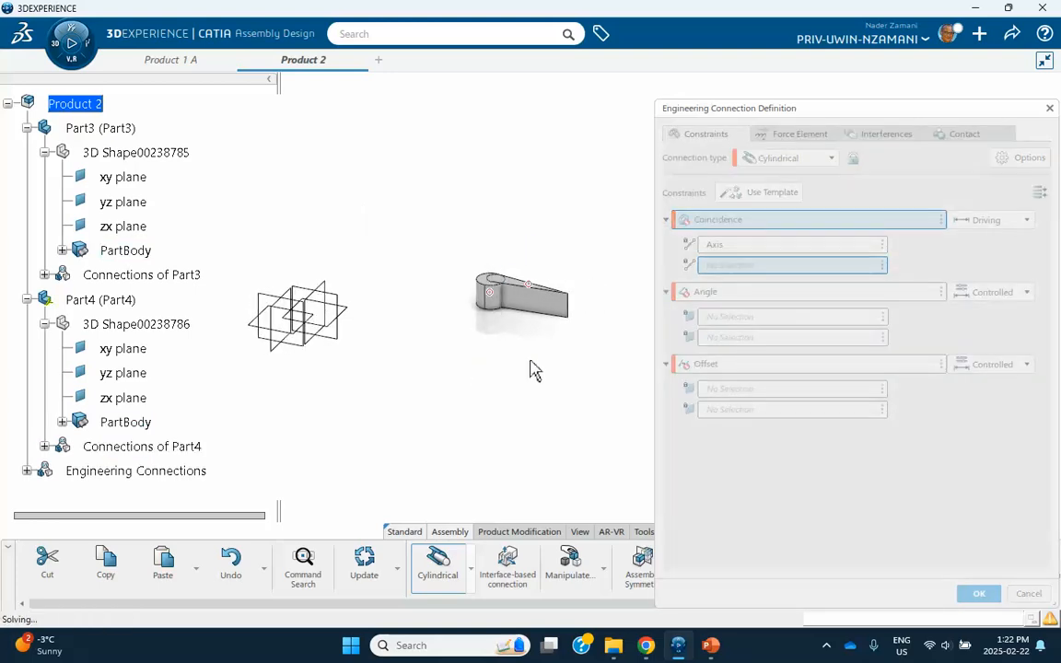
middle_drag(532, 371, 528, 401)
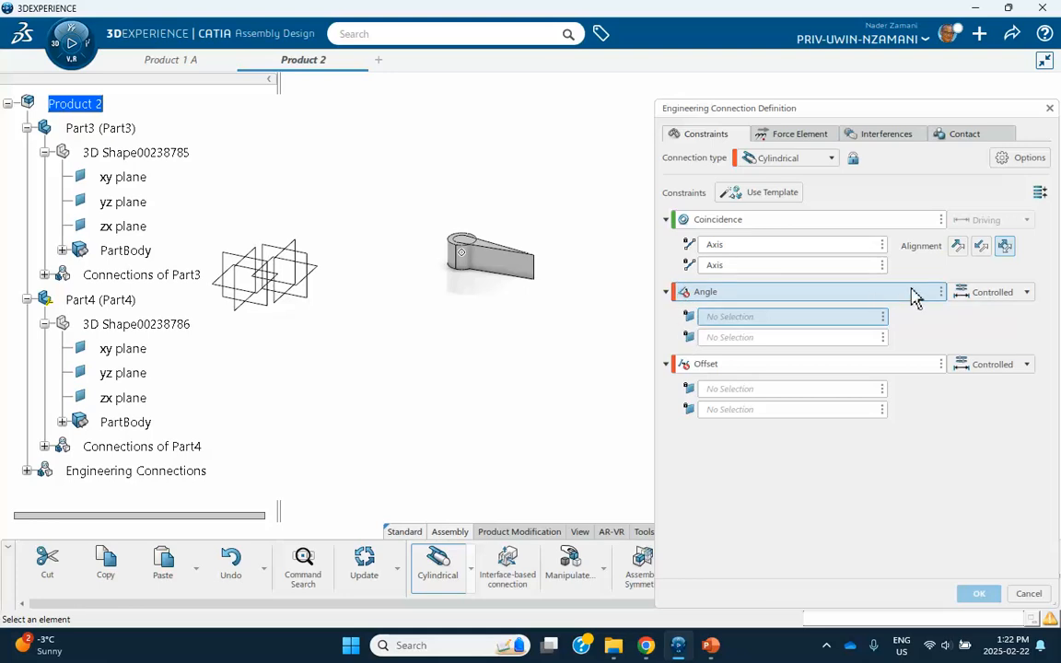
Delete the Angle and Offset constraints, then confirm the connection despite the clash warning.
click(941, 292)
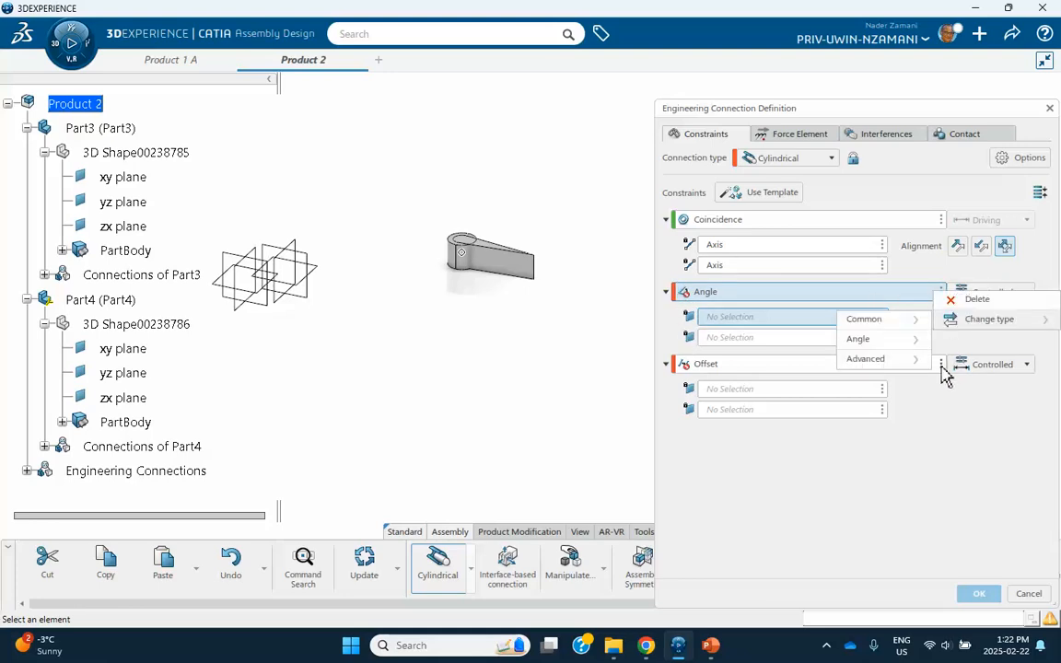
click(949, 299)
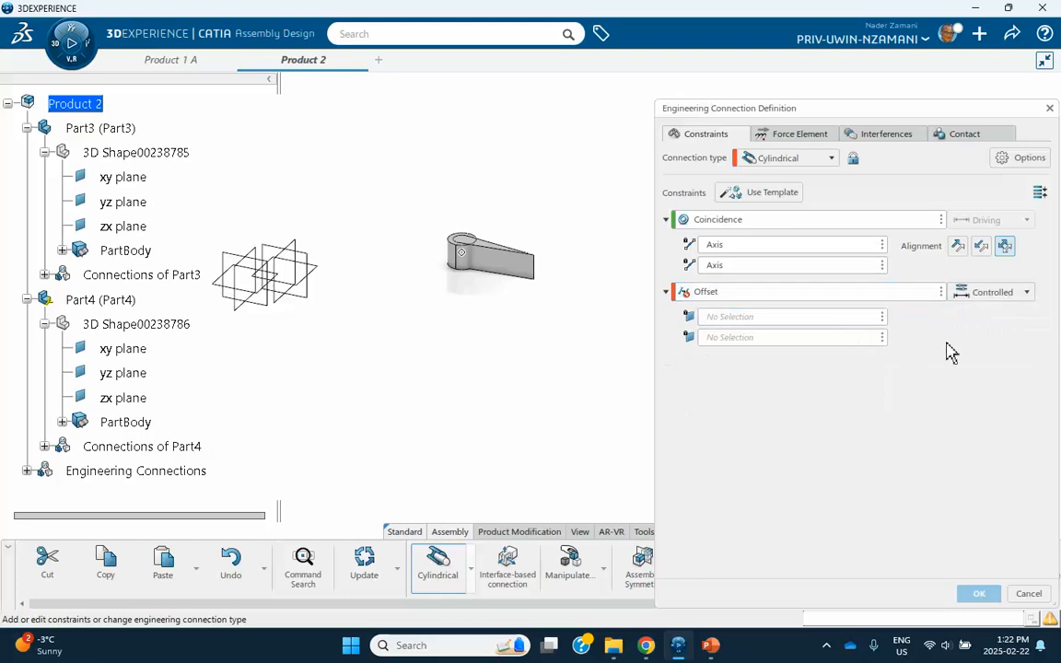
click(941, 292)
click(966, 304)
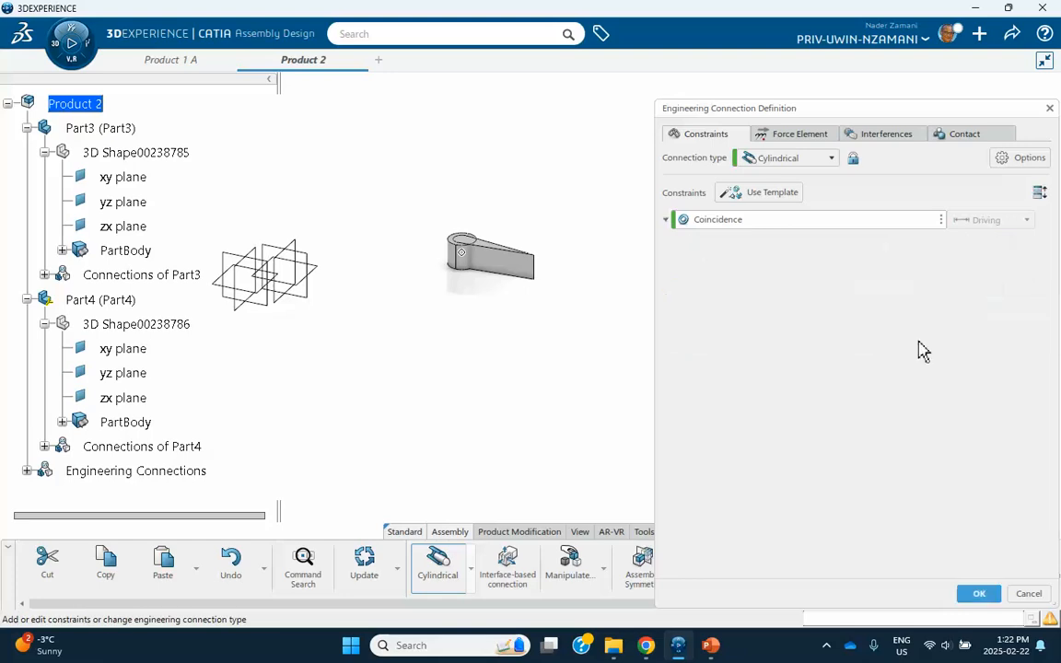
click(978, 594)
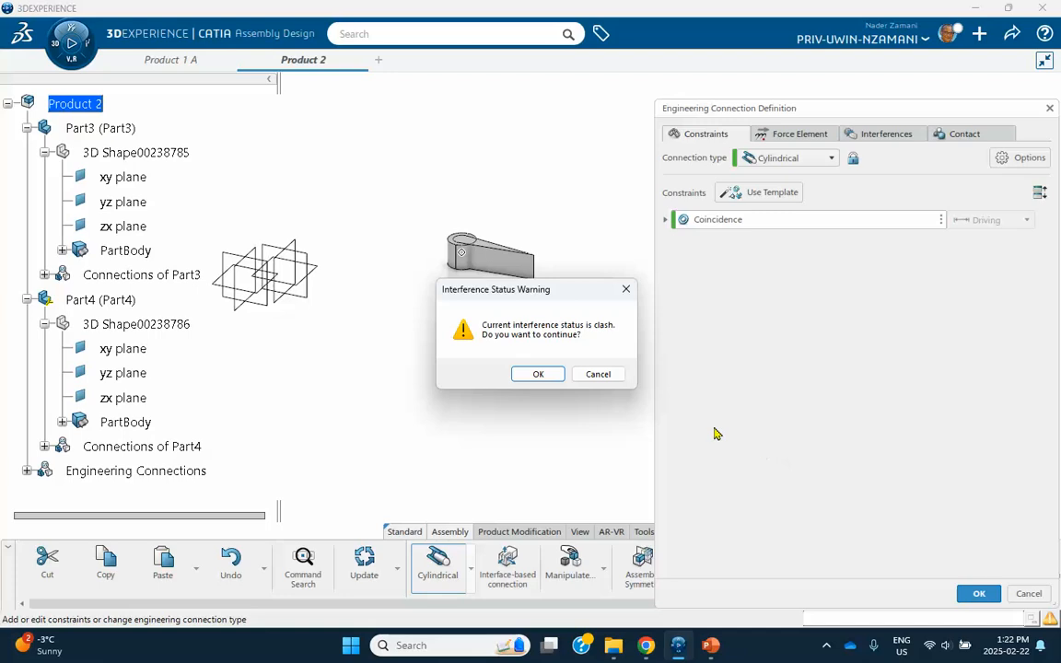
click(544, 380)
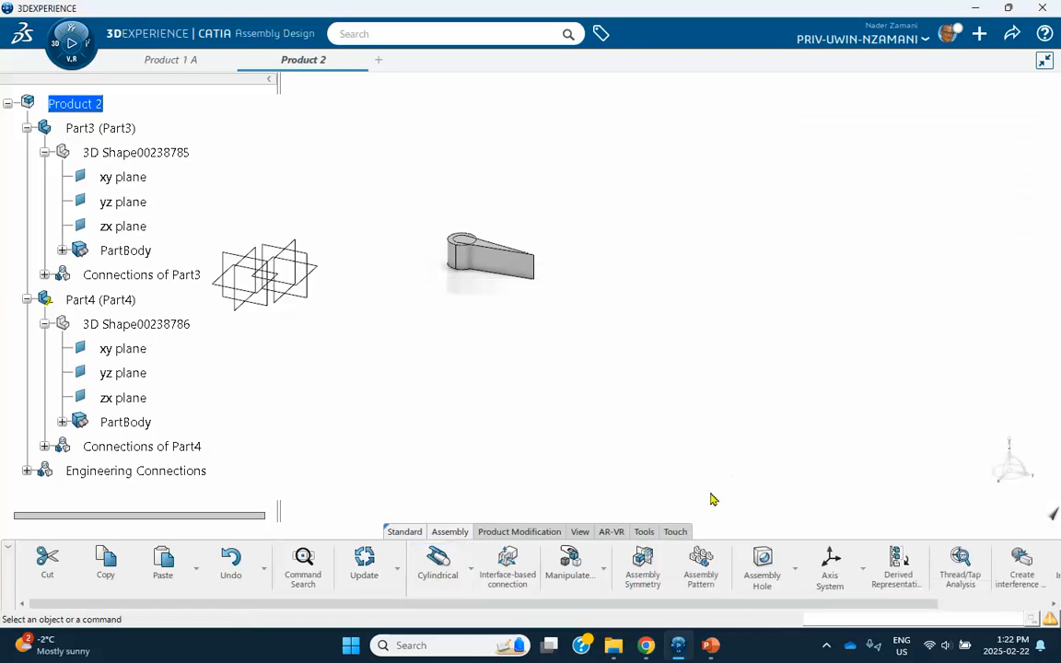
Use the 3D compass to lift the arm above the cylinder.
drag(1004, 468, 483, 189)
click(490, 259)
click(512, 260)
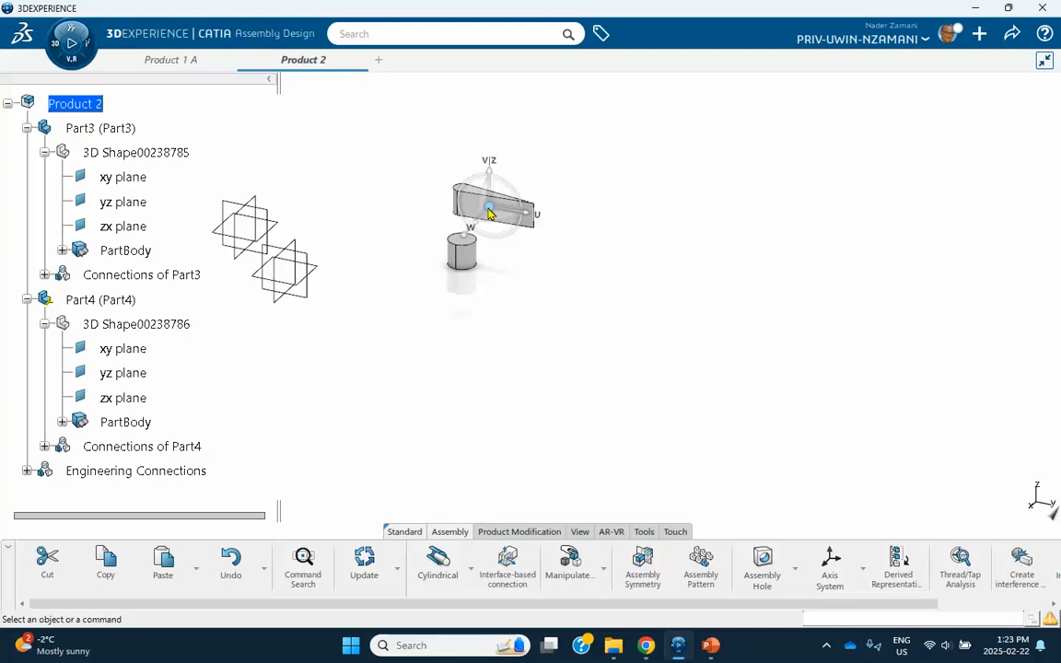
drag(489, 212, 831, 359)
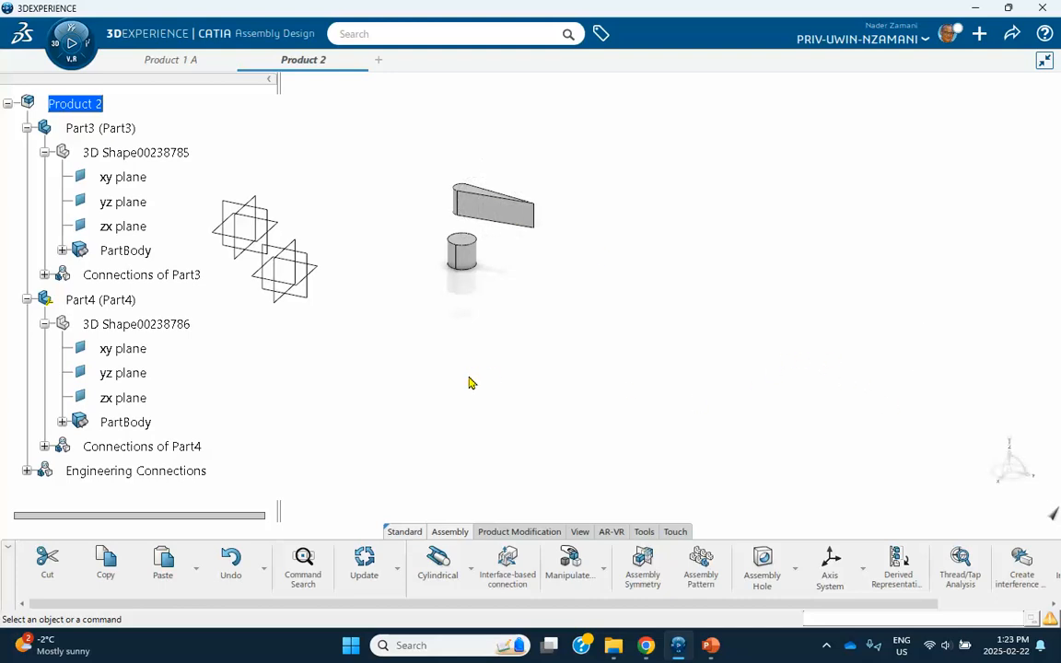
scroll(175, 396, down, 3)
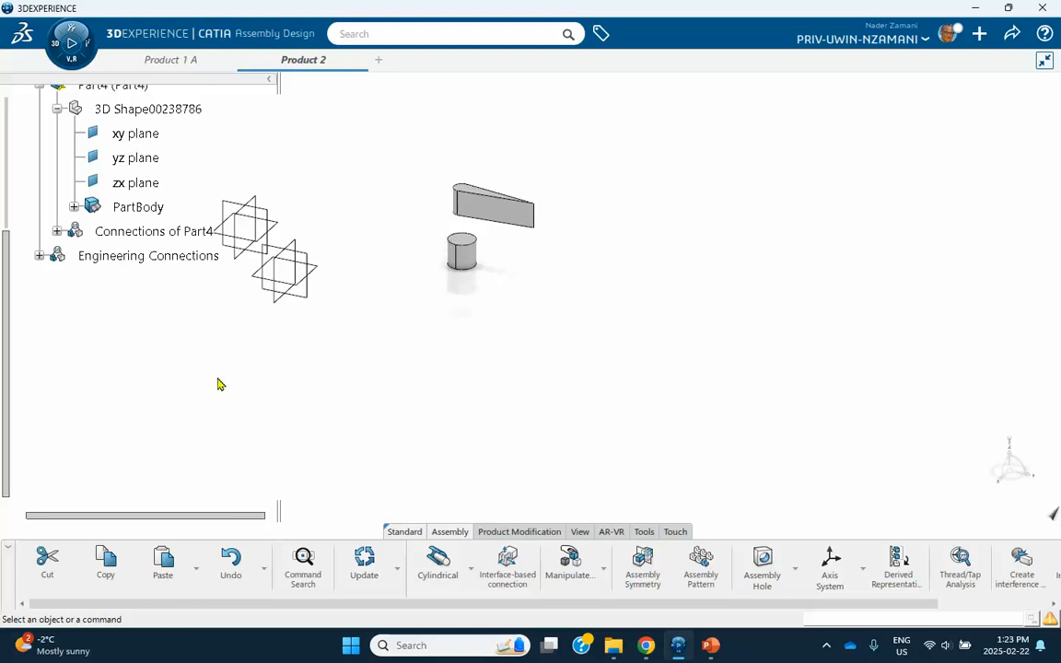
Switch to Mechanical Systems Design and insert a mechanism representation titled 'Mechanism 2' into Product 2.
click(56, 48)
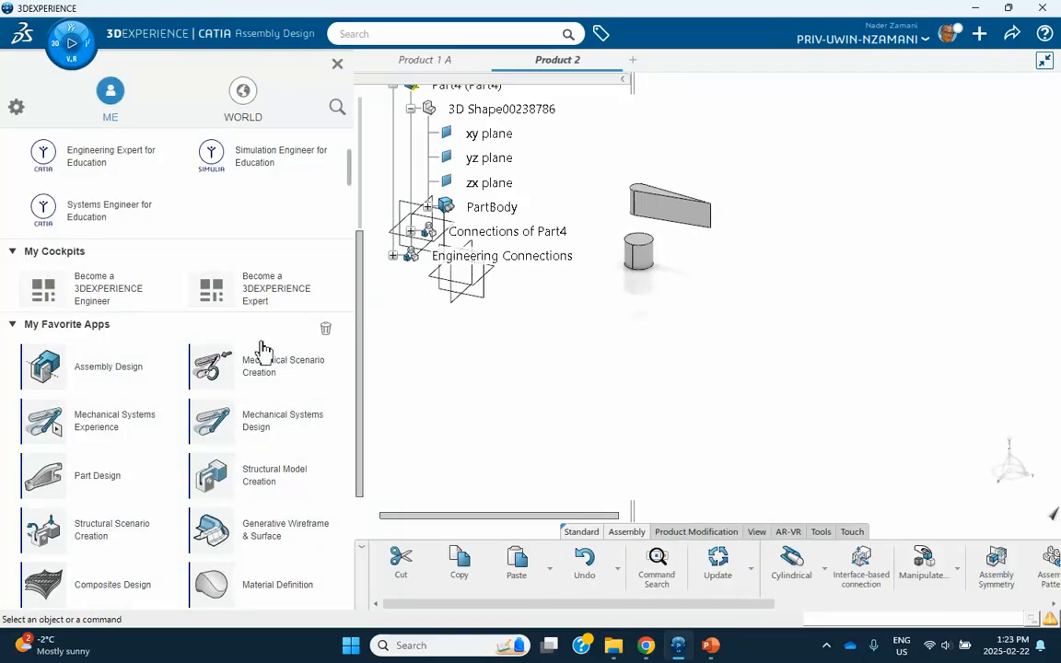
click(263, 428)
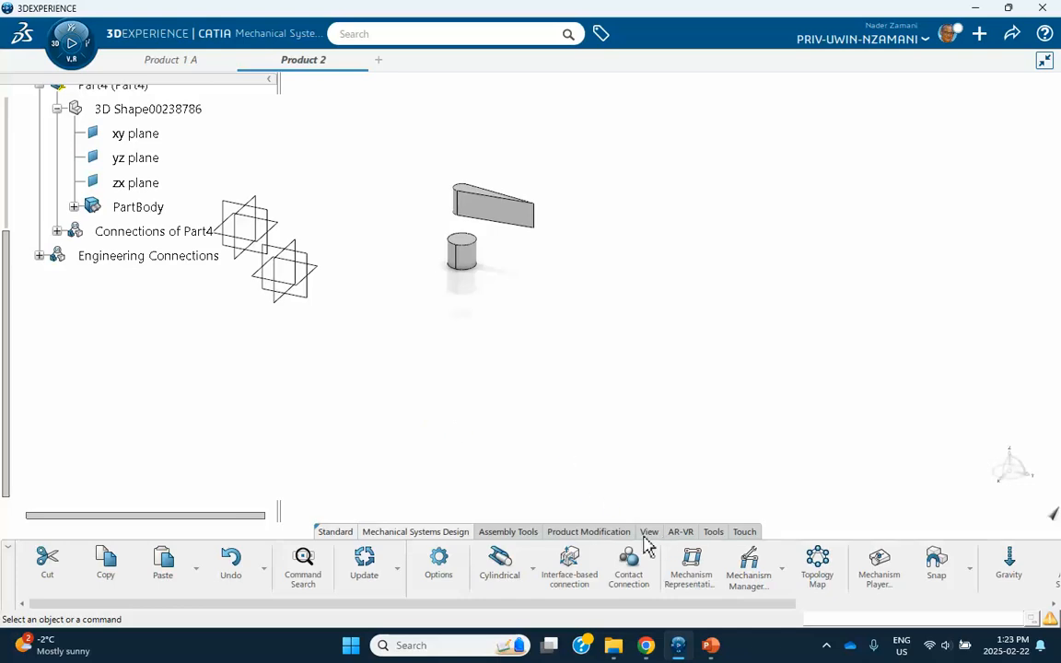
click(691, 563)
drag(620, 215, 396, 212)
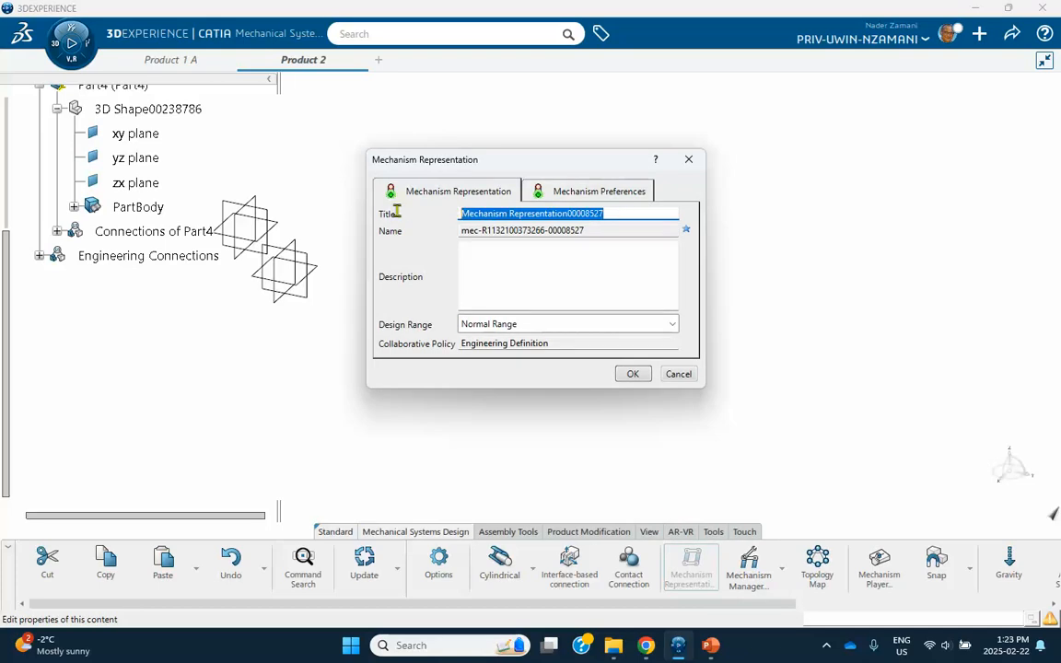
text(Mechanism 2)
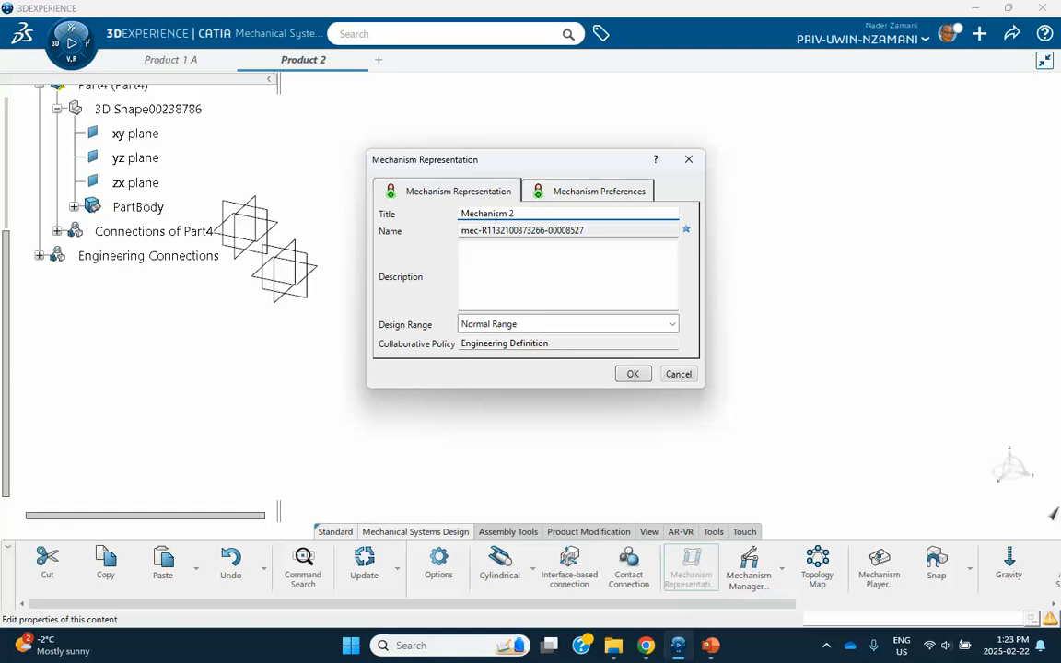
click(634, 375)
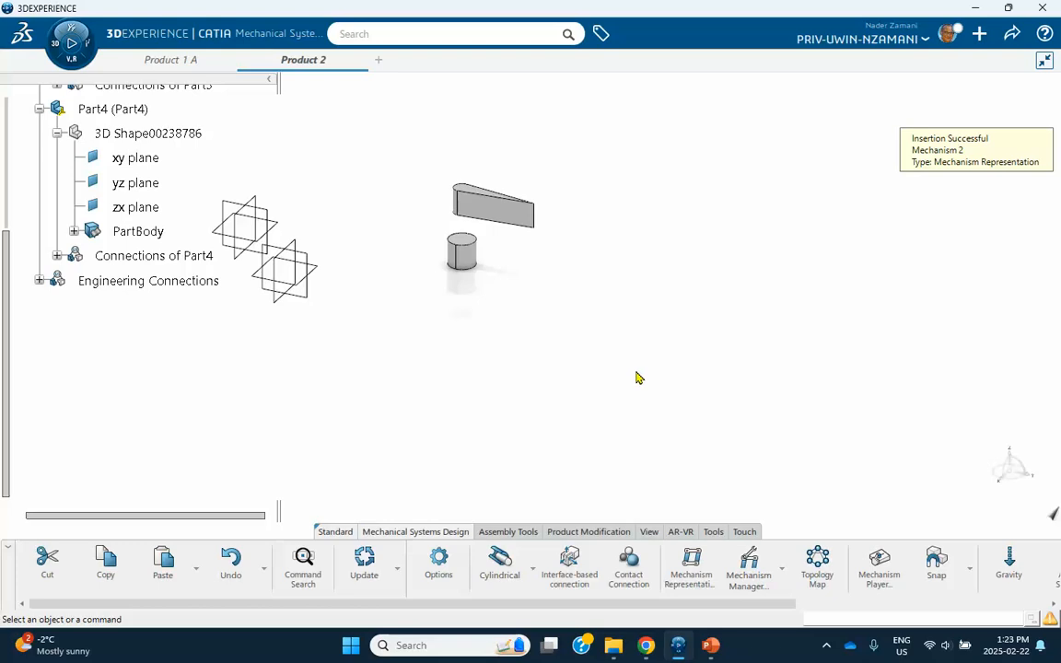
Review joints Fix.1 and Cylindrical.2 in Mechanism Manager, then expand Part4's Connections to show Cylindrical.2.
click(749, 562)
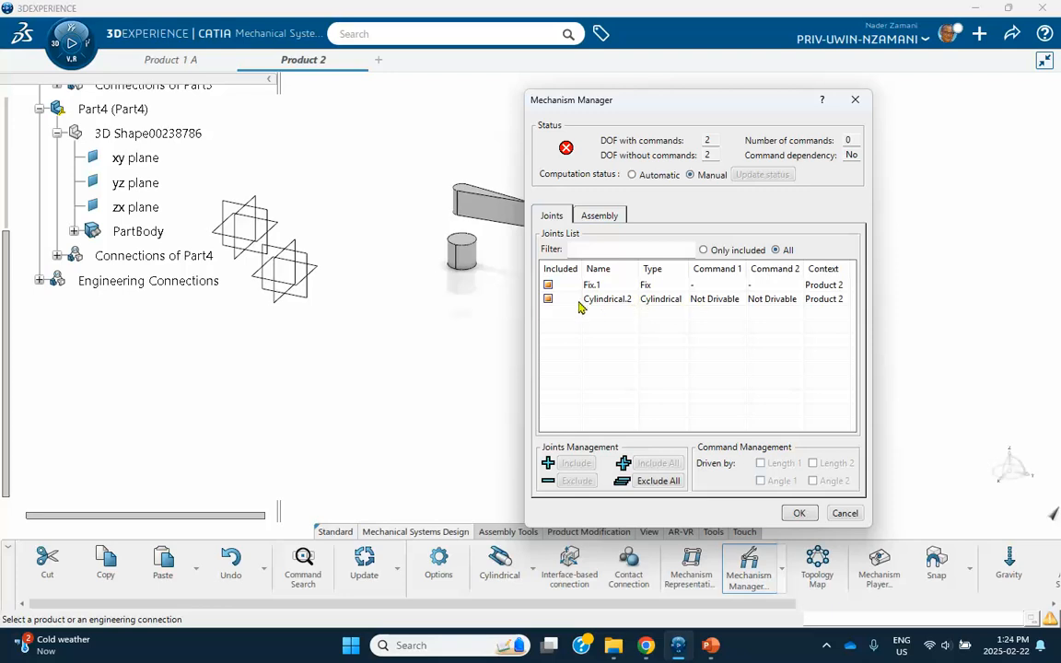
click(639, 300)
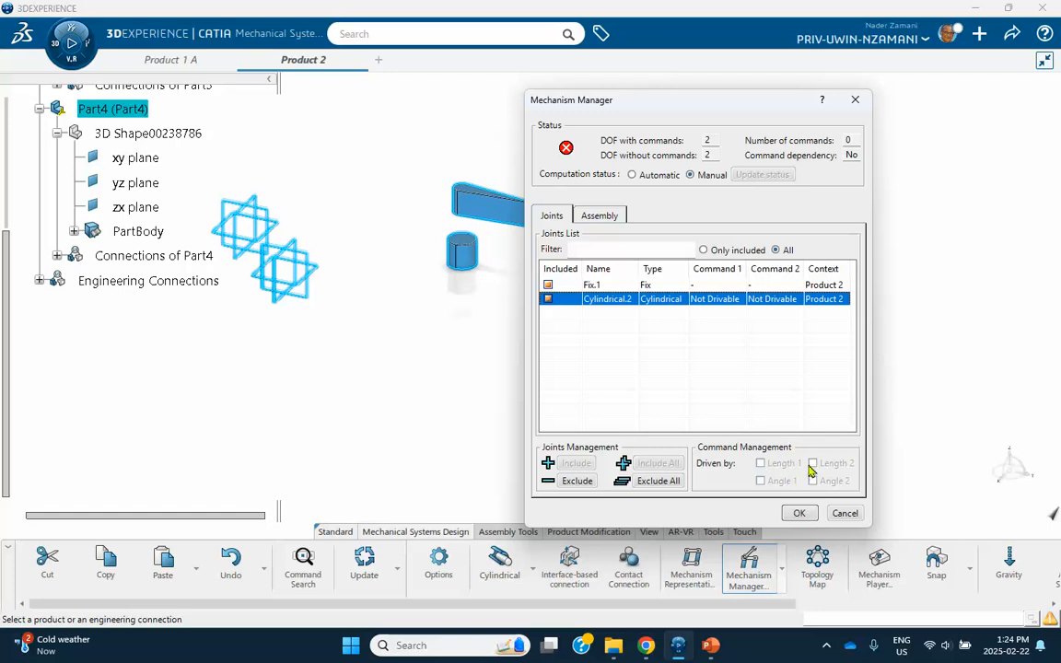
click(799, 513)
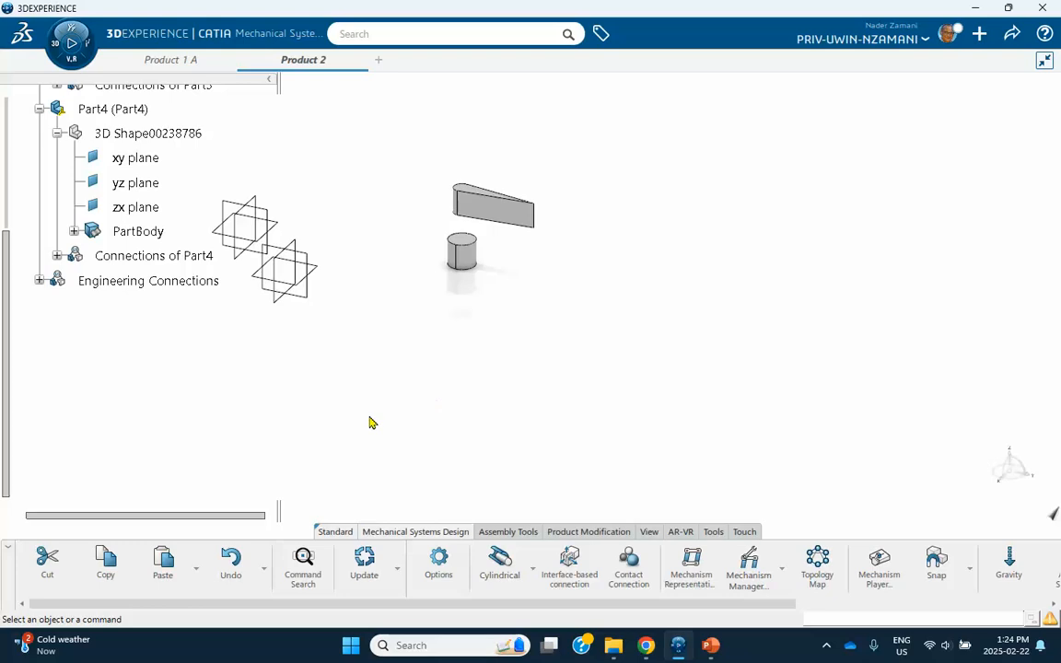
scroll(116, 336, up, 2)
click(57, 310)
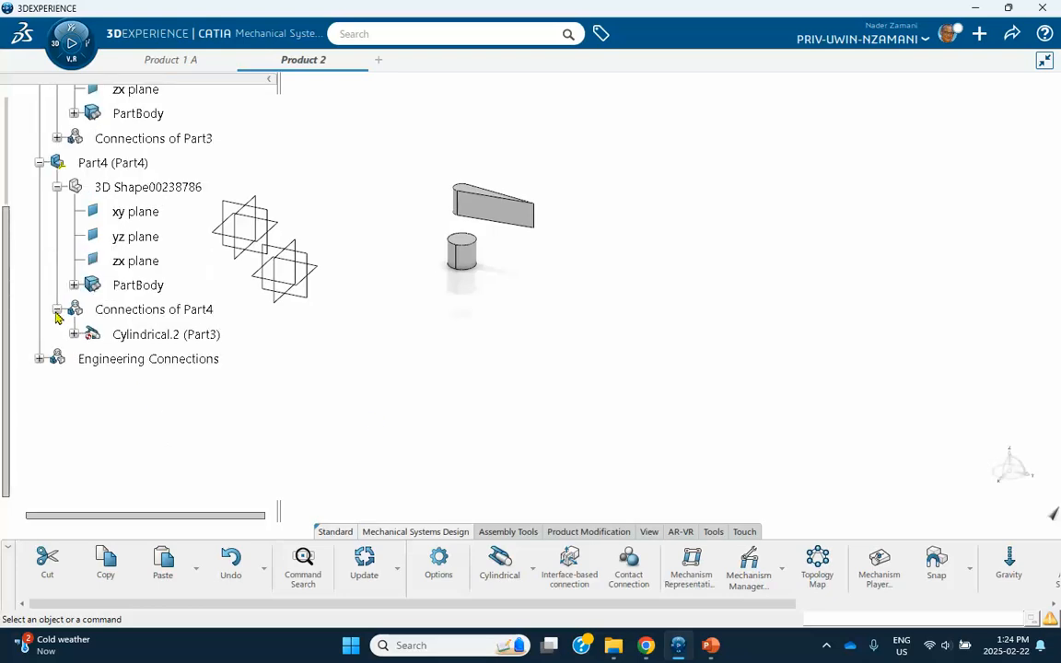
Edit the Cylindrical.2 connection and add angle and offset constraints from a template.
double_click(141, 338)
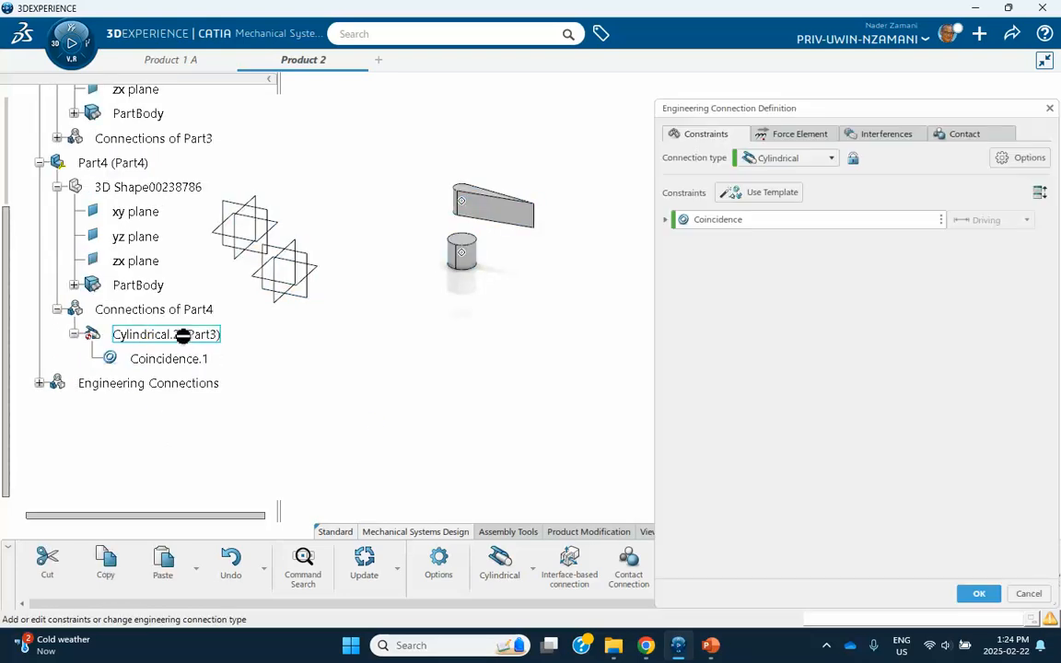
click(853, 160)
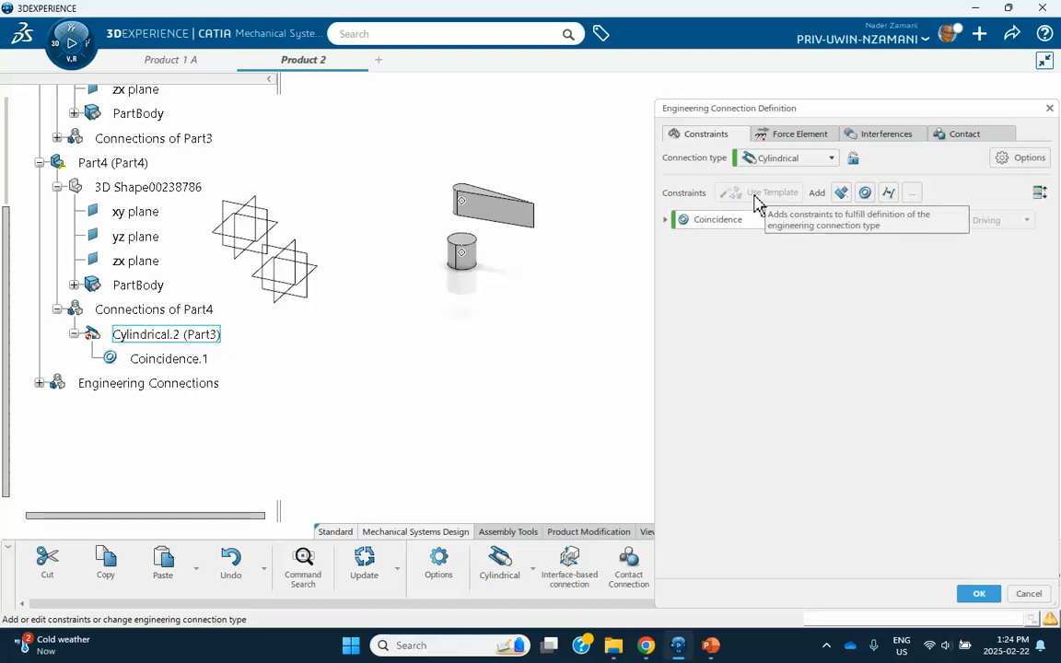
click(666, 221)
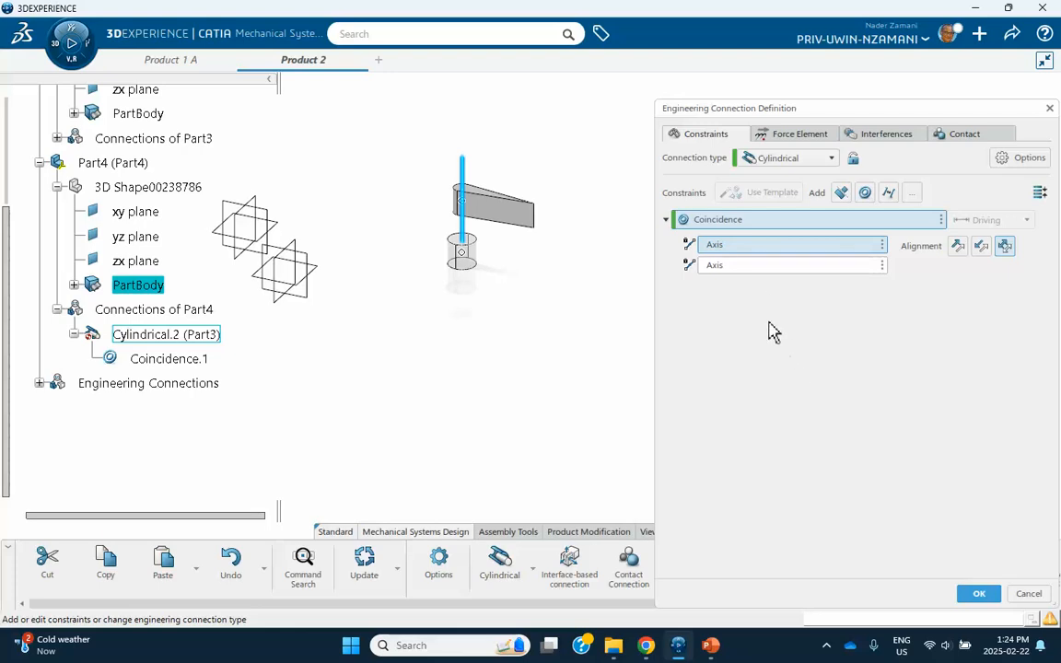
click(854, 162)
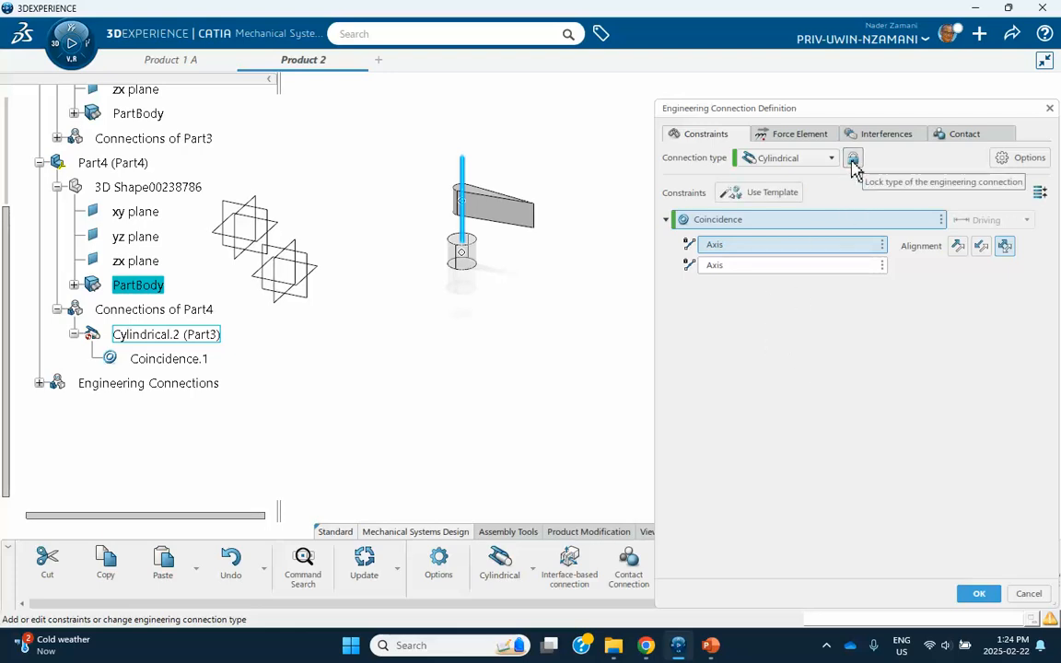
click(758, 194)
click(415, 268)
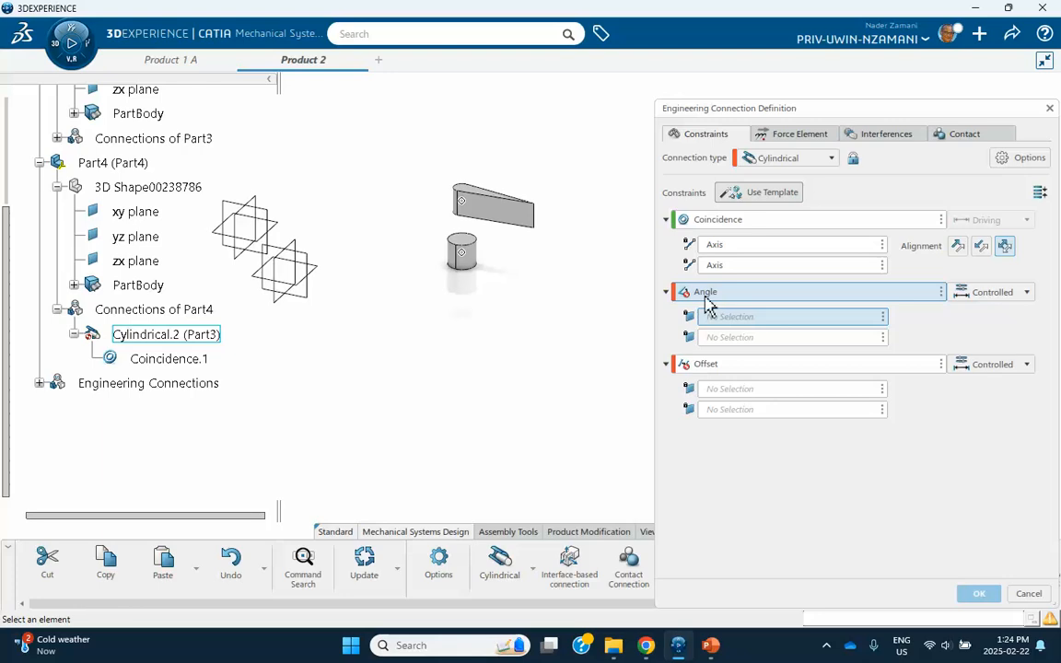
Set Angle.2 between the two zx planes and Offset.3 of 0.022m between cylinder top and arm underside, declining no-clash.
click(288, 244)
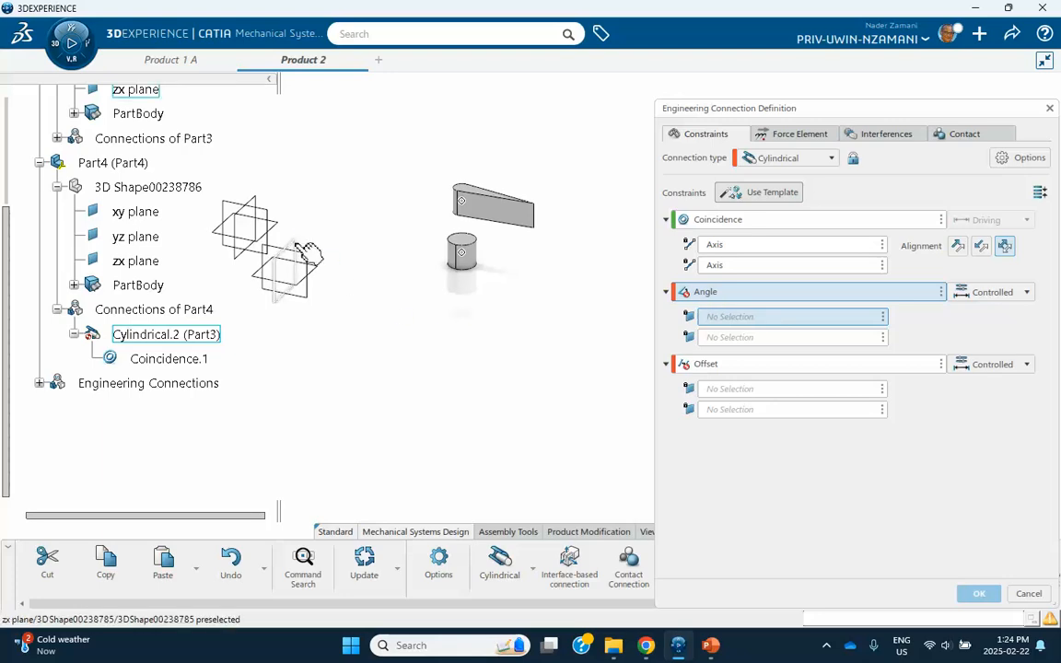
click(266, 207)
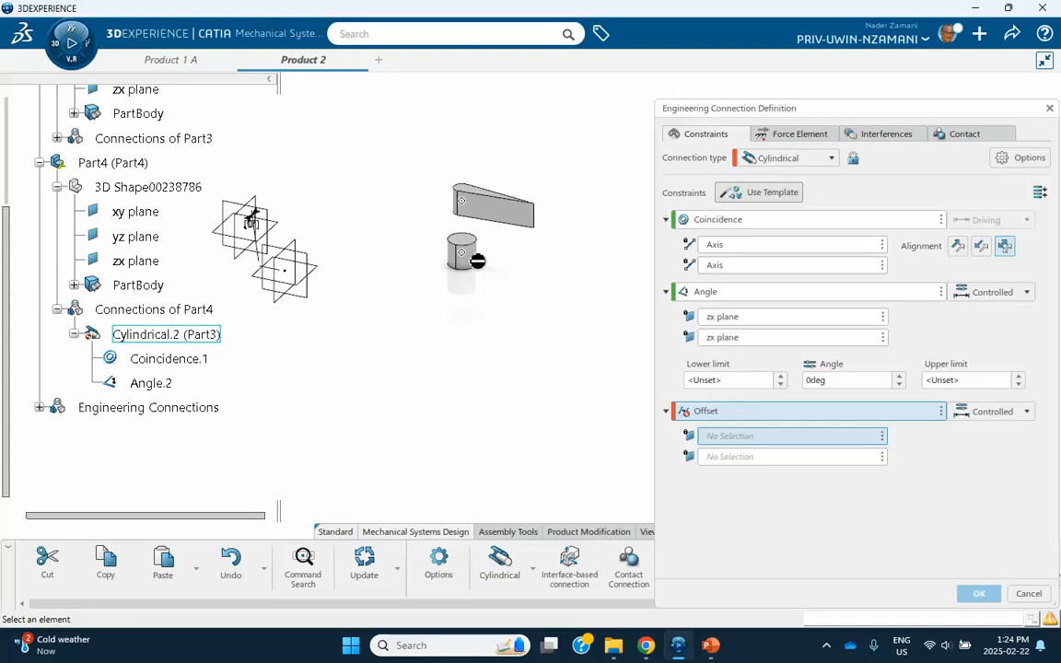
click(497, 346)
middle_drag(480, 286, 495, 305)
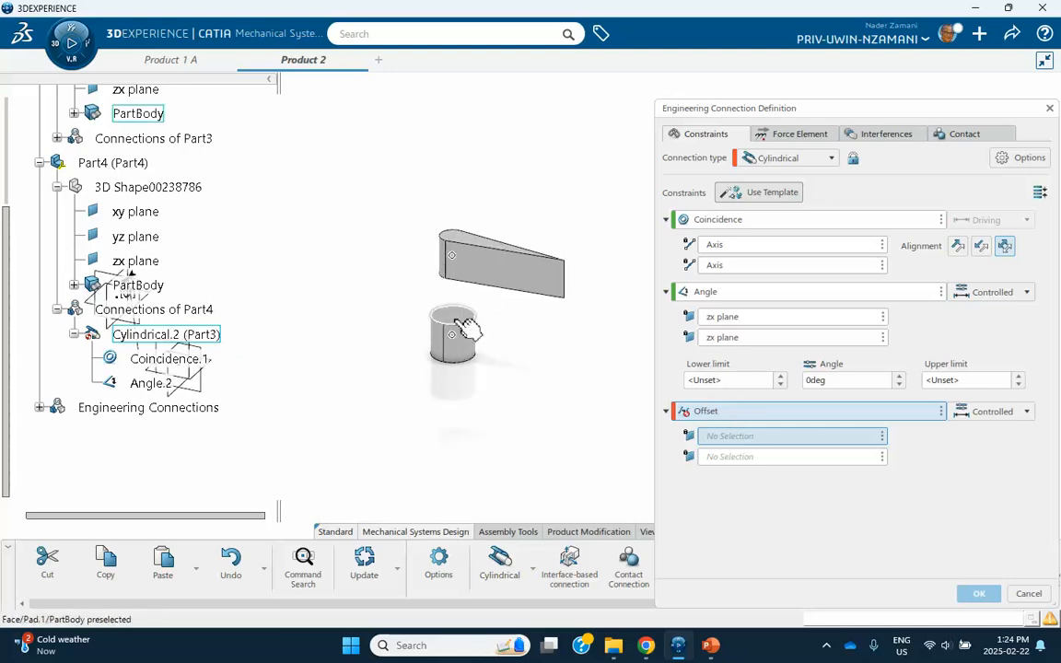
click(466, 324)
middle_drag(502, 379, 488, 235)
click(465, 242)
click(974, 593)
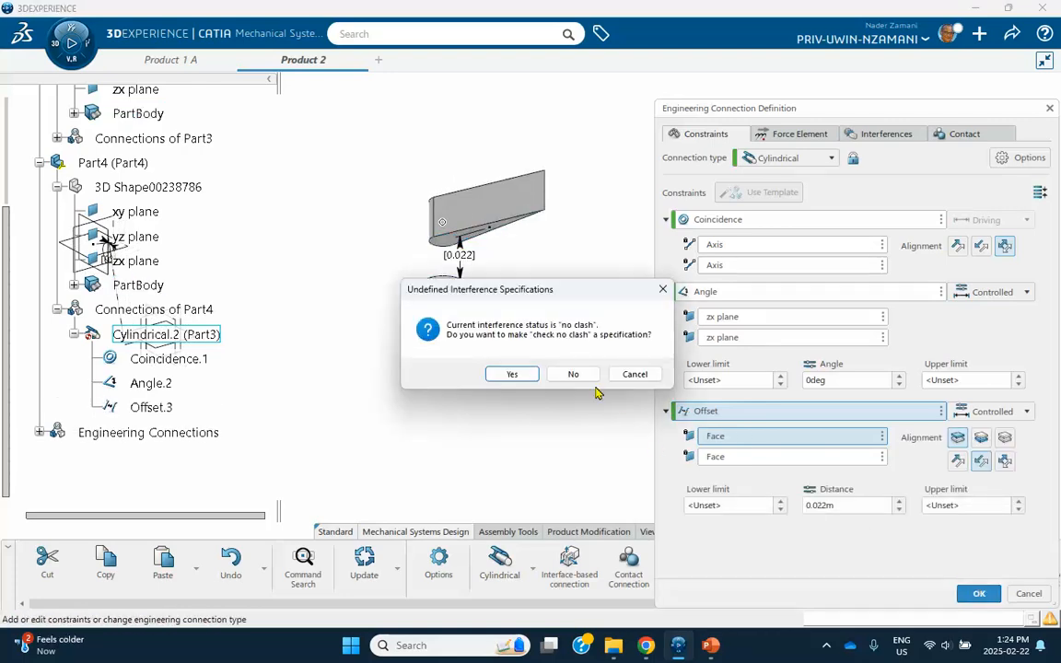
click(568, 374)
middle_drag(481, 321, 492, 480)
scroll(197, 337, up, 3)
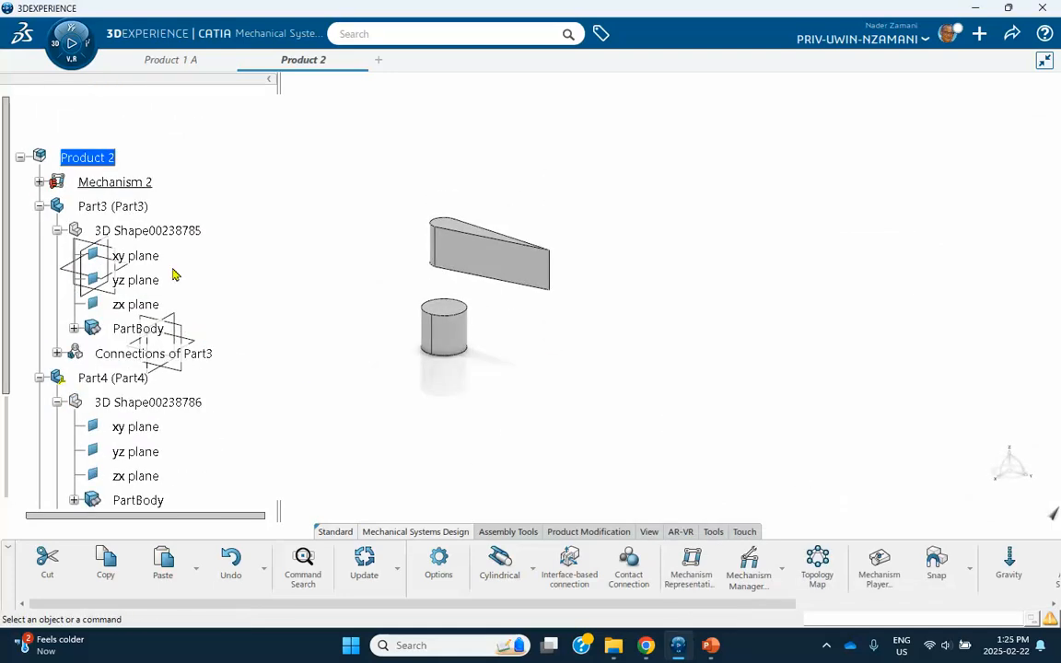
Drive the Cylindrical.2 joint of Mechanism 2 with a length command and an angle command.
scroll(221, 260, down, 1)
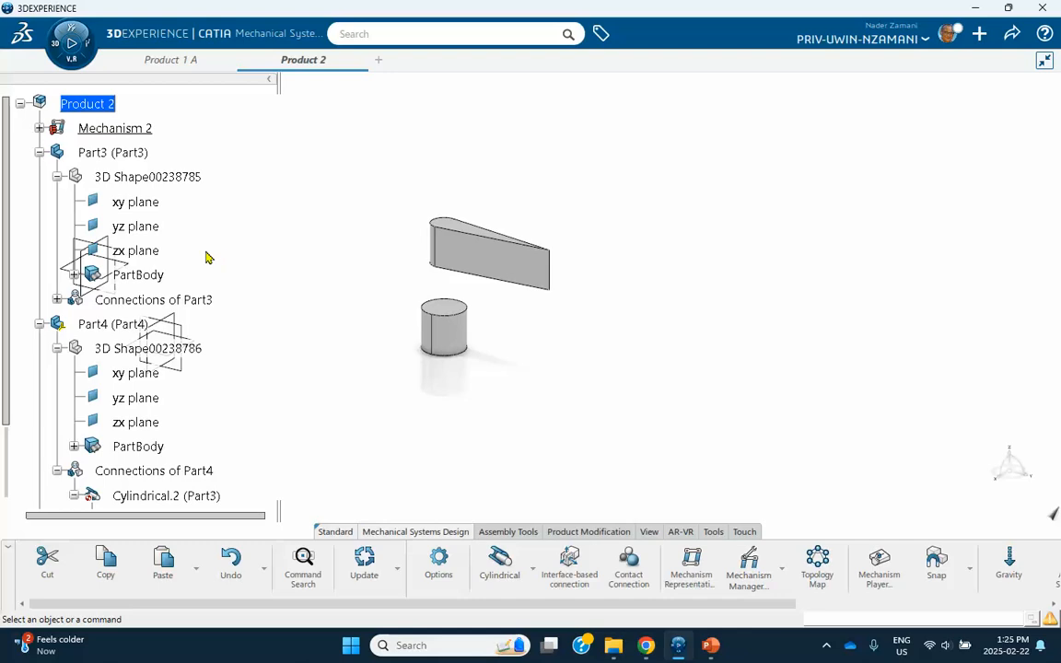
click(39, 128)
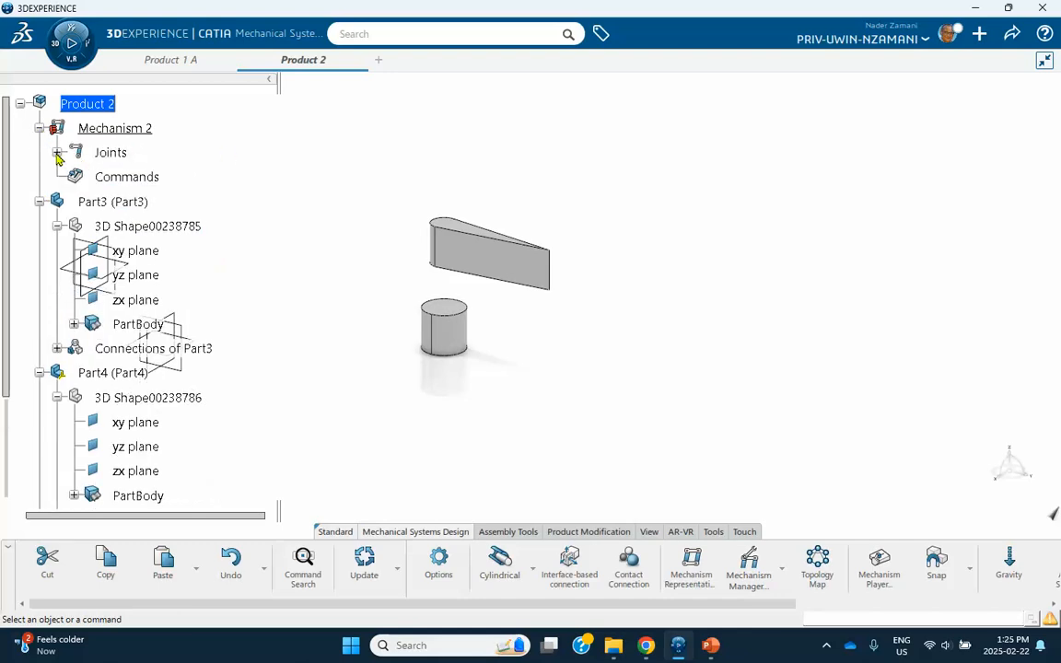
click(58, 152)
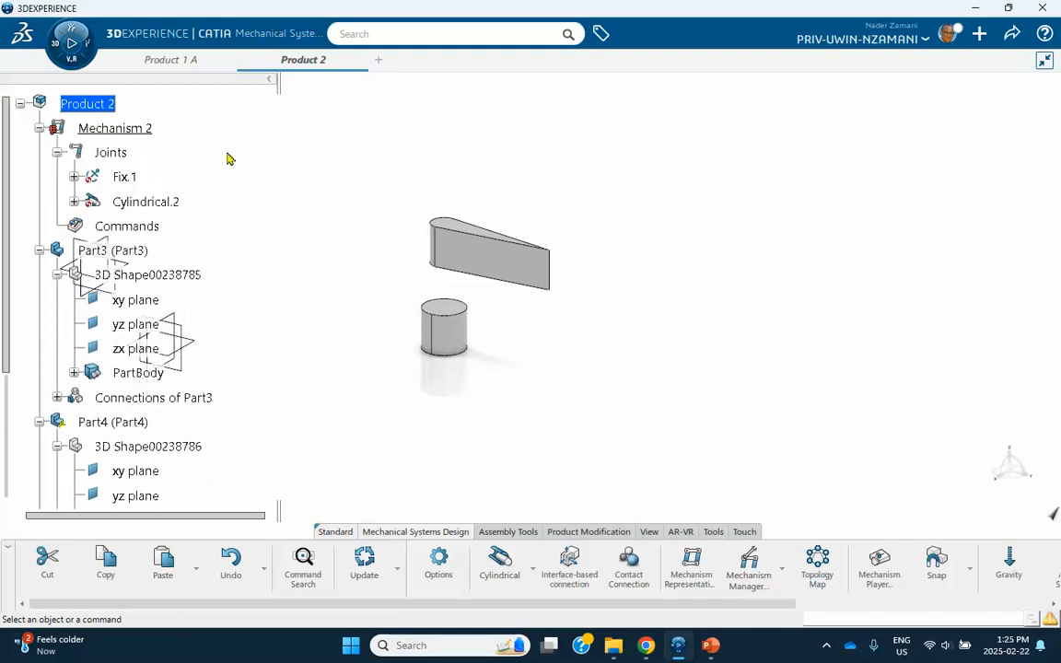
double_click(110, 152)
click(619, 299)
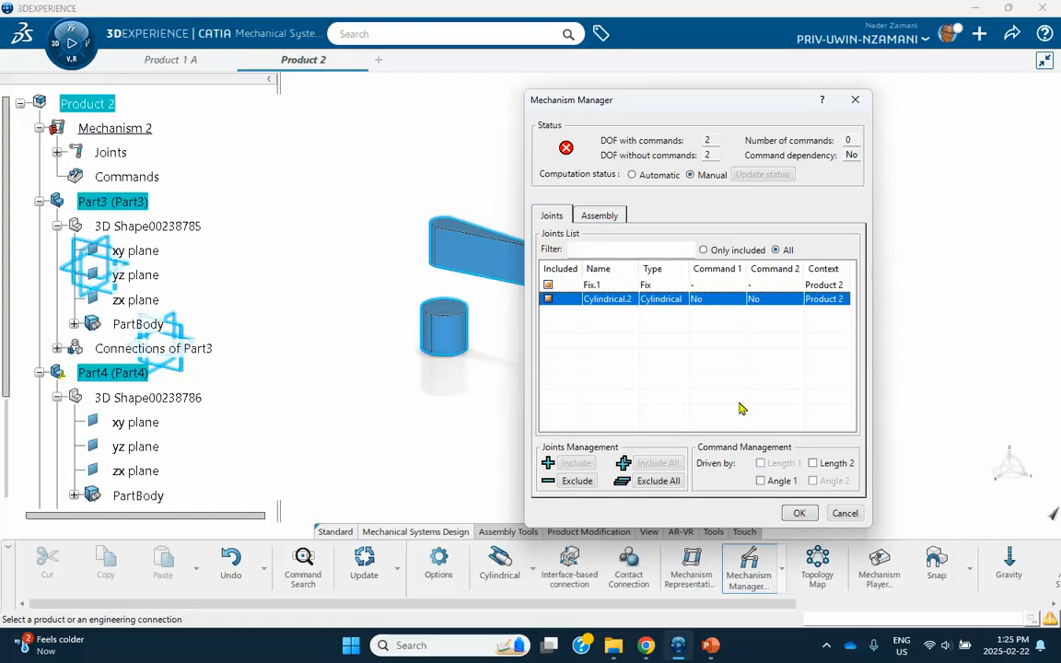
click(813, 464)
click(761, 481)
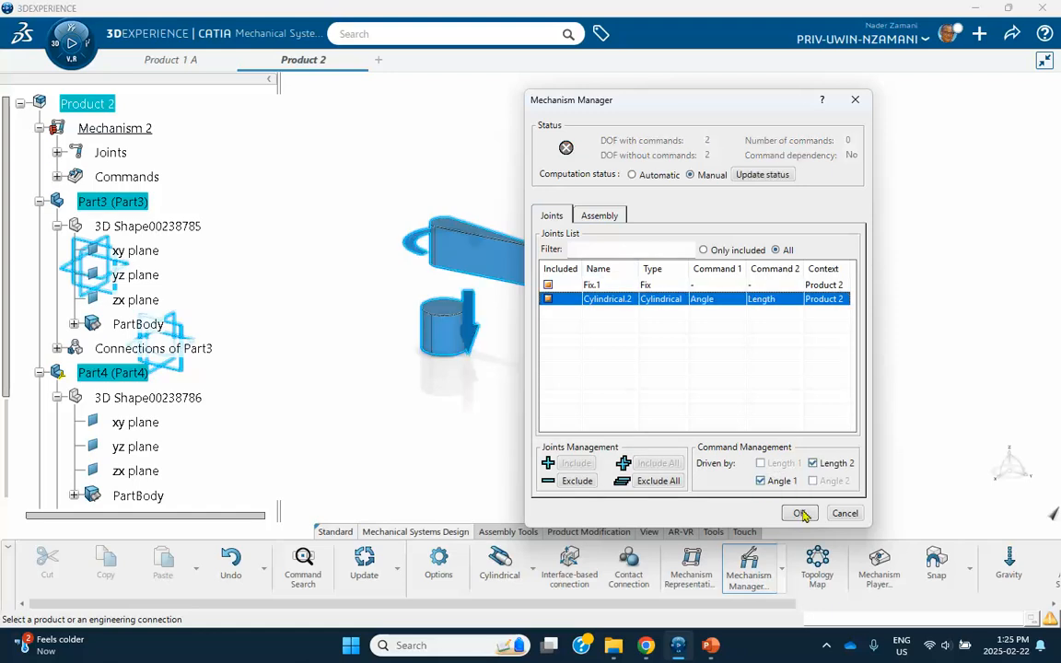
click(799, 513)
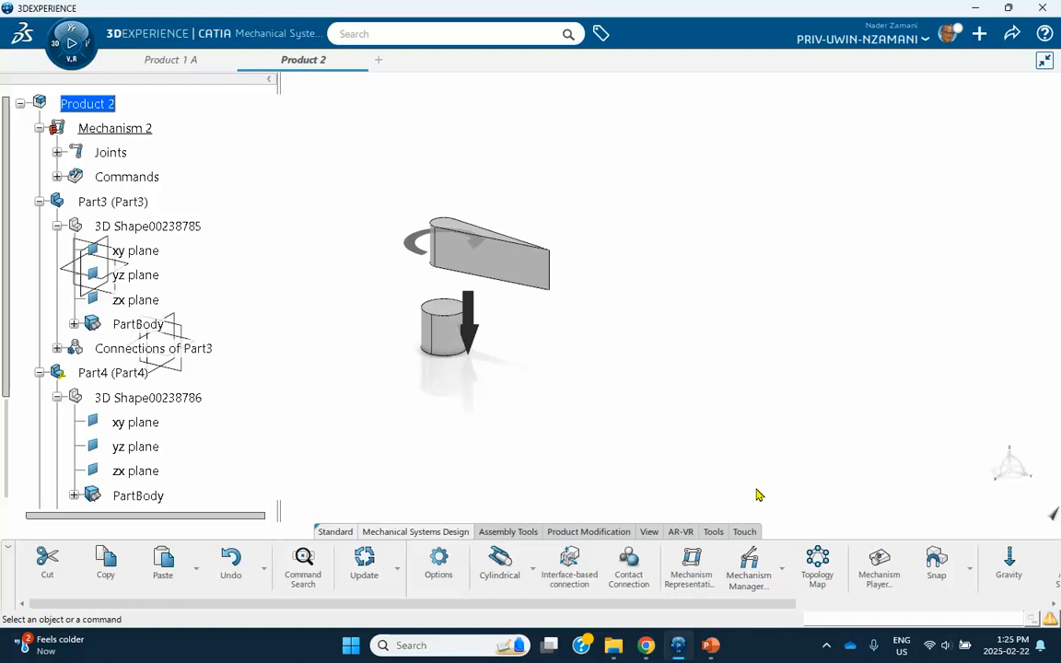
Test-play the Command.1 slider in Mechanism Player, then reset all commands and close it.
click(880, 571)
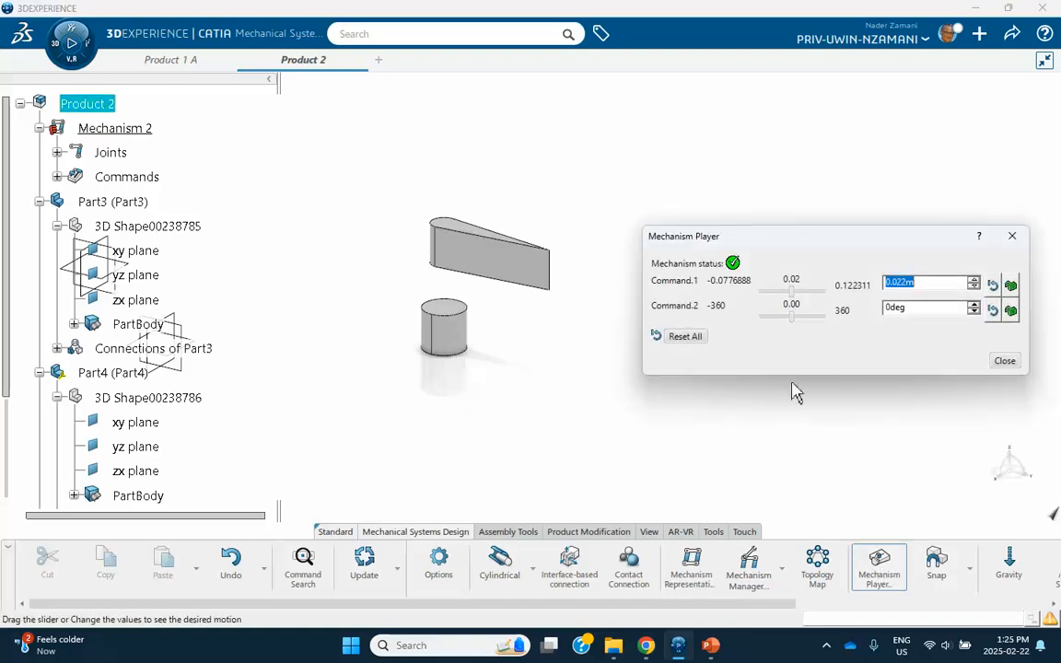
mouse_move(794, 295)
mouse_down()
mouse_move(812, 292)
mouse_move(808, 284)
mouse_move(796, 315)
mouse_move(810, 302)
mouse_move(791, 316)
mouse_up()
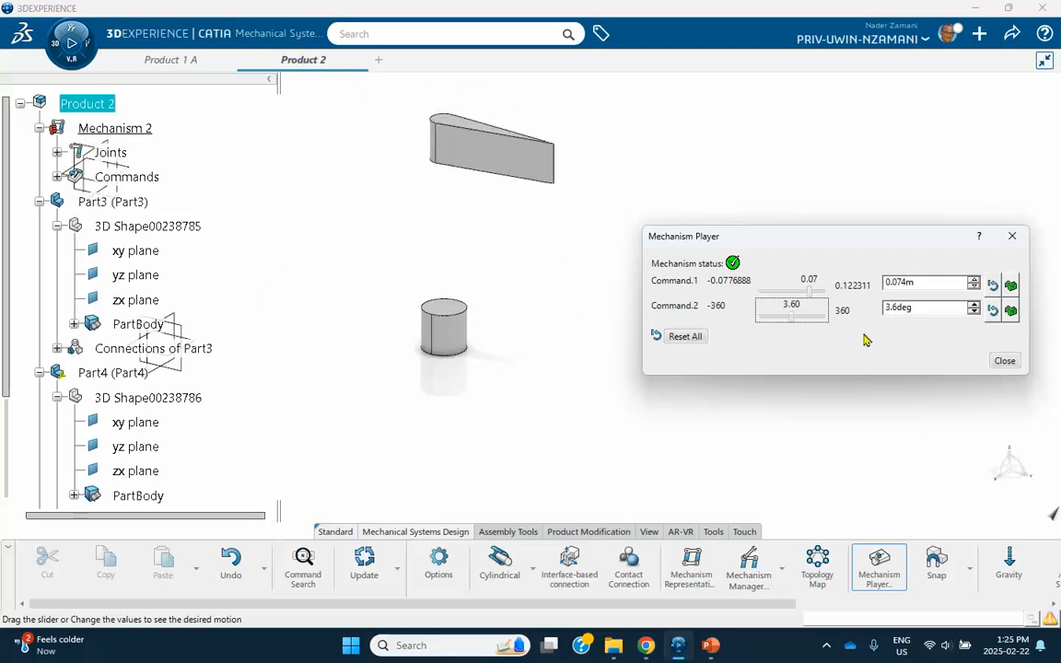
click(687, 337)
click(1005, 361)
Collapse Mechanism 2, Part3 and Part4 in the Product 2 tree.
scroll(171, 336, down, 5)
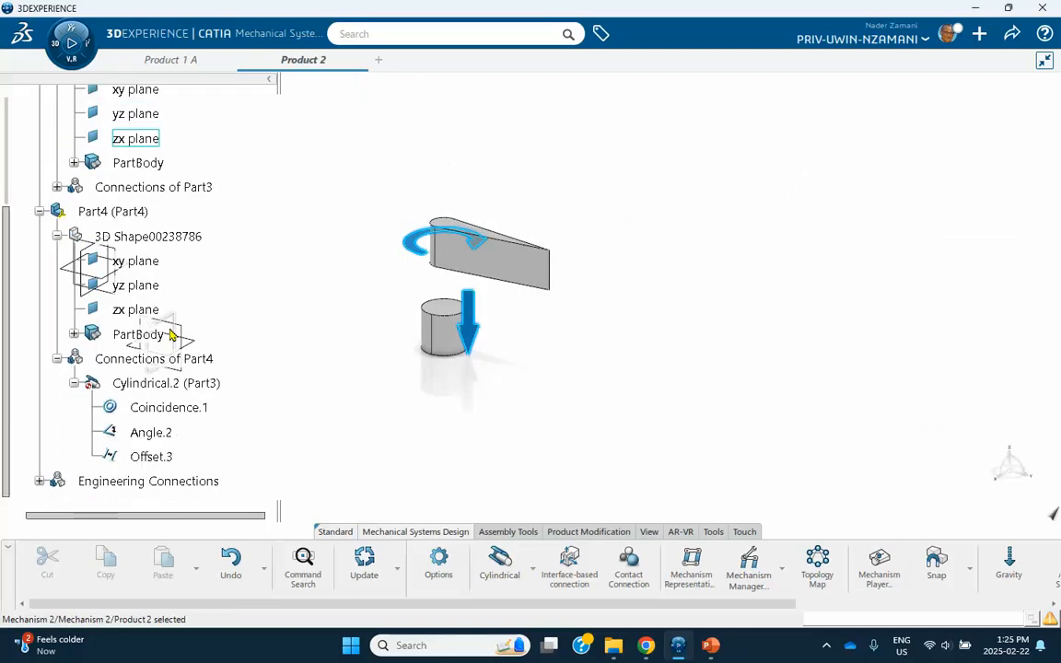
scroll(166, 333, up, 5)
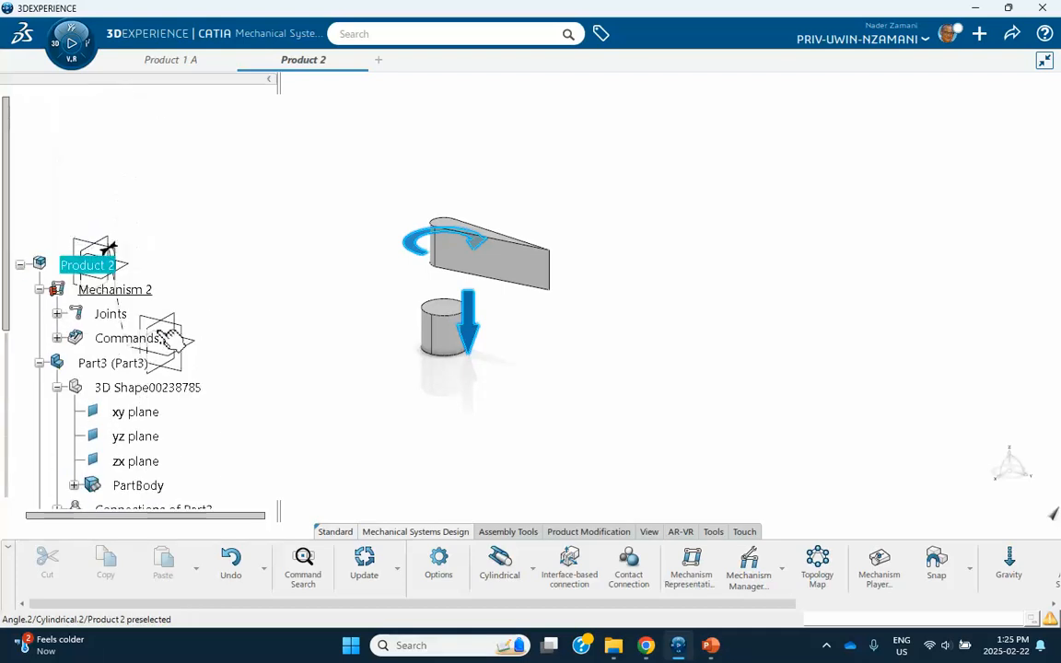
click(39, 290)
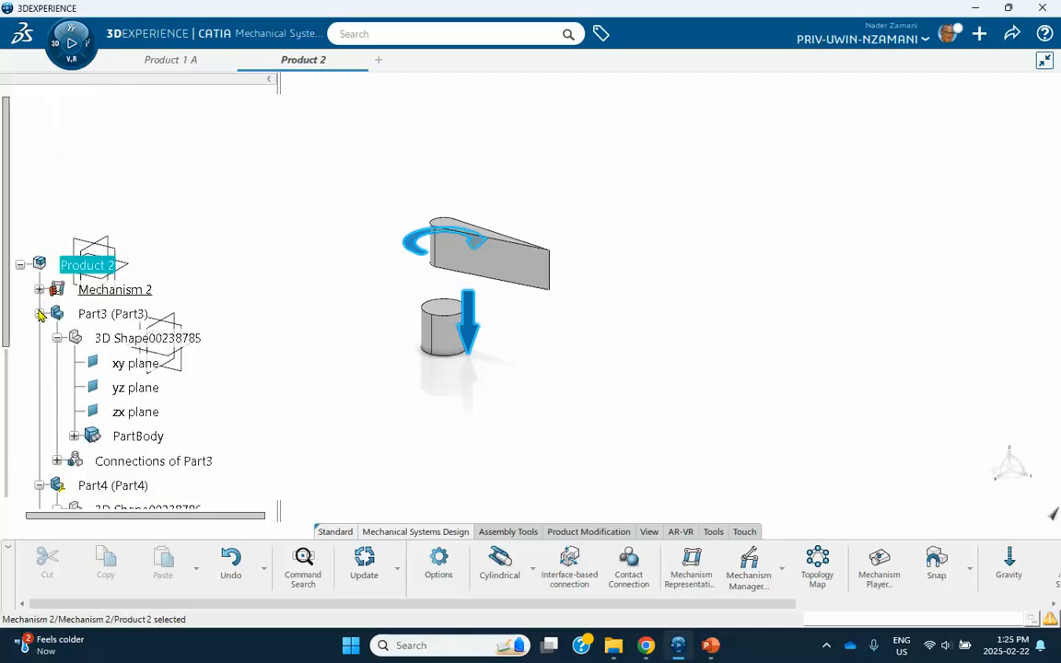
click(40, 314)
click(40, 338)
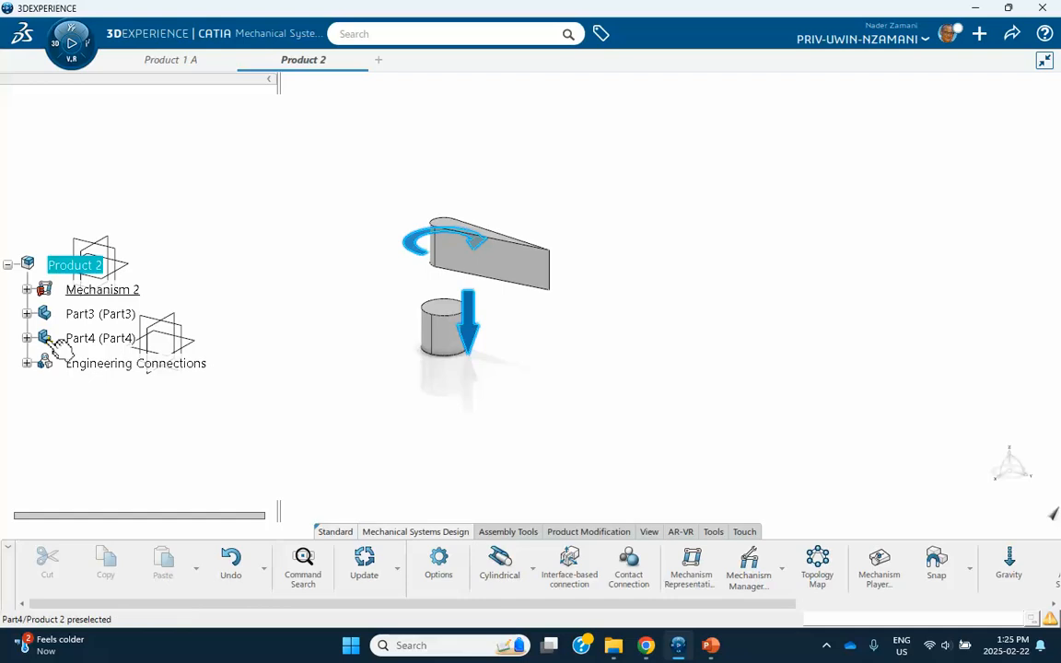
Save the product as Product 2 A and switch to the Assembly Design app.
click(1011, 34)
click(952, 68)
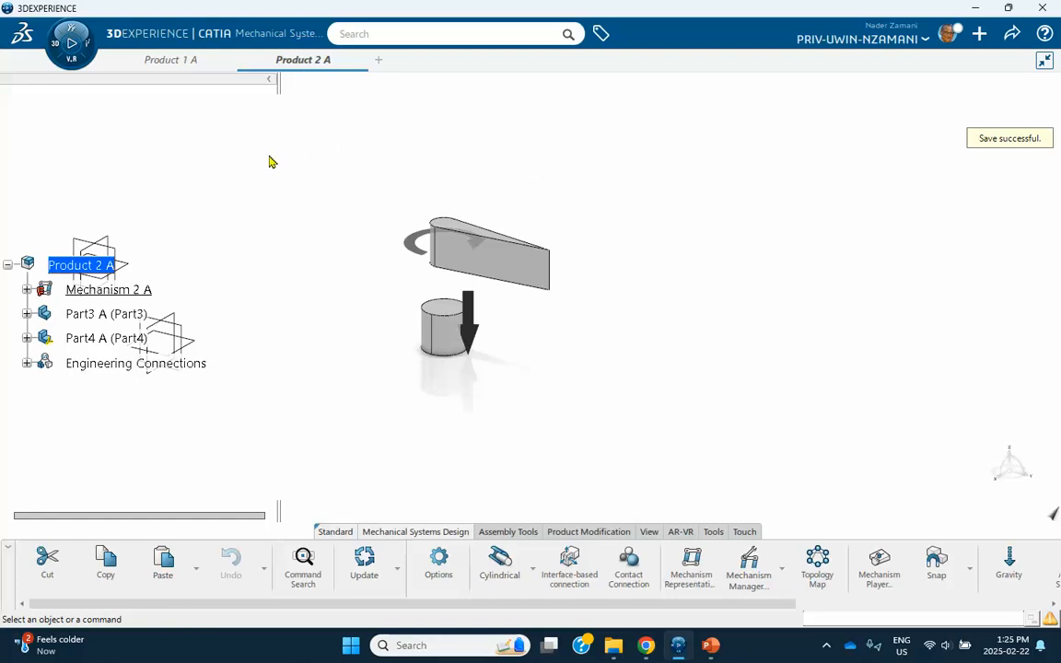
click(58, 51)
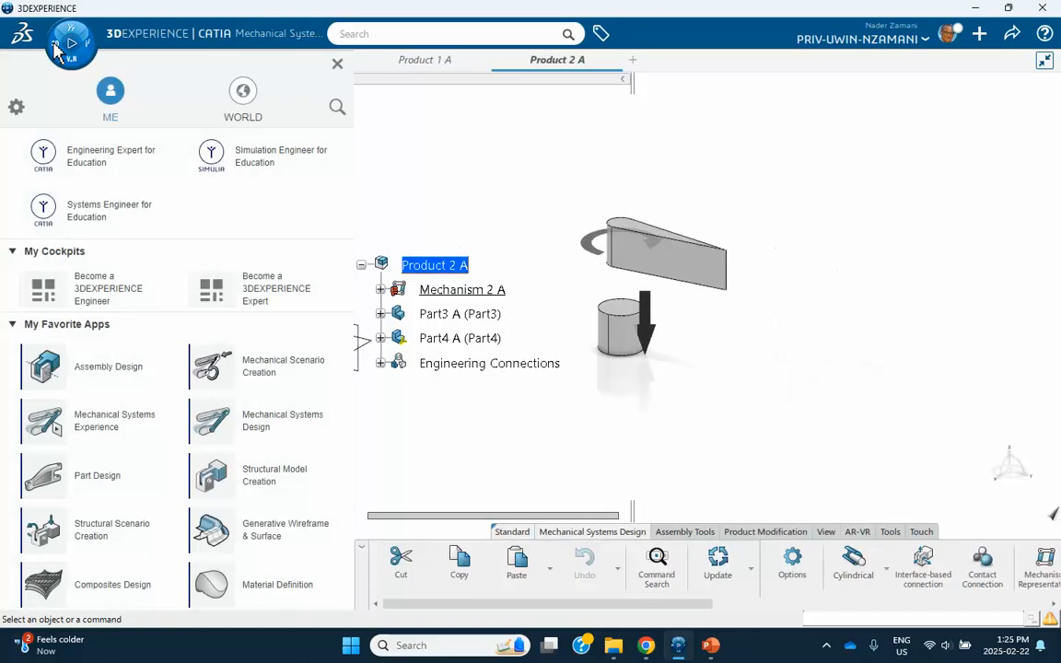
click(96, 376)
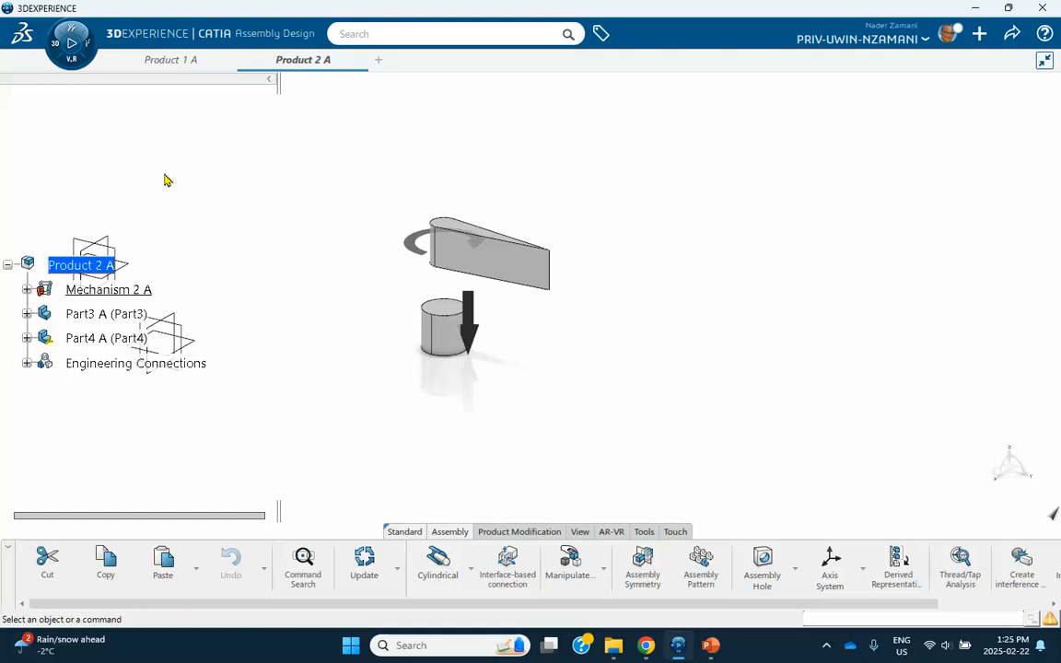
click(193, 64)
click(303, 63)
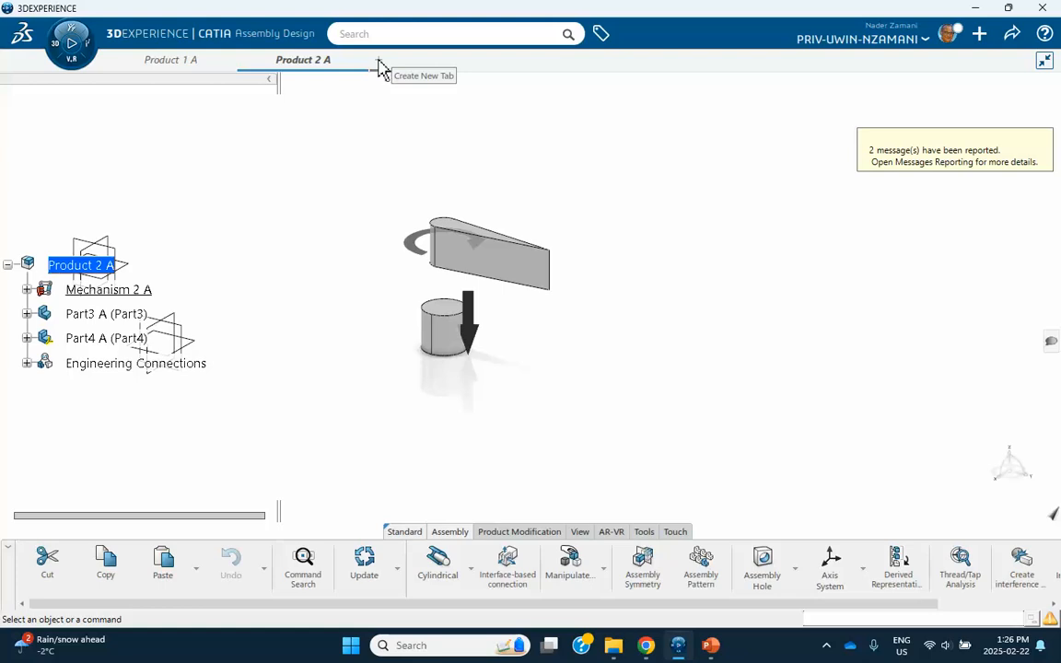
Create a new physical product in a new tab and set its title to 'Overall Assembly'.
click(380, 64)
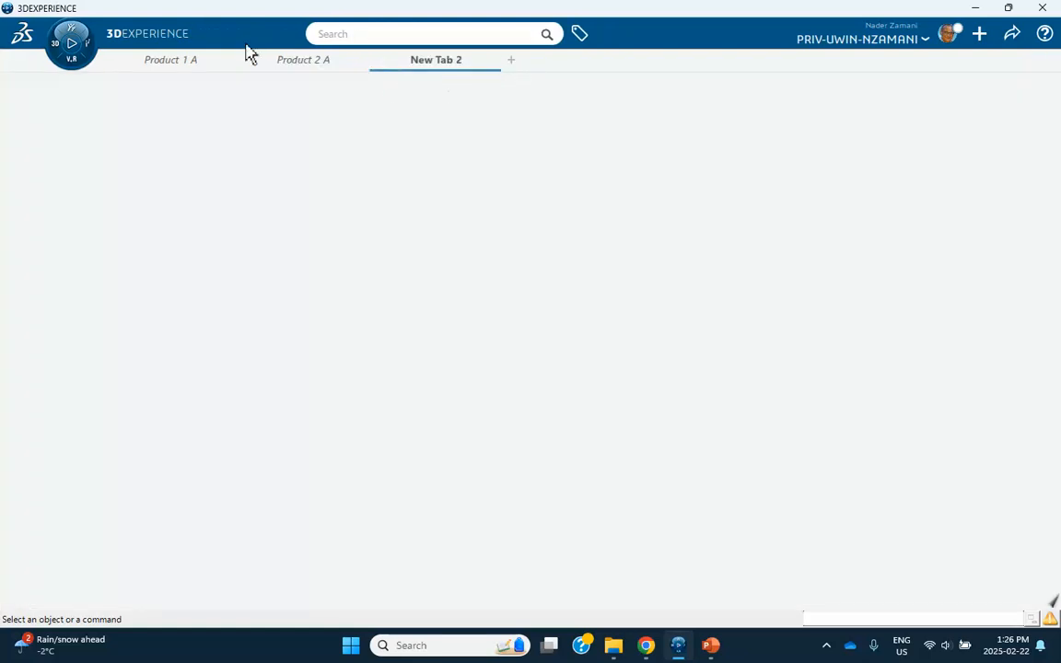
click(64, 66)
click(80, 369)
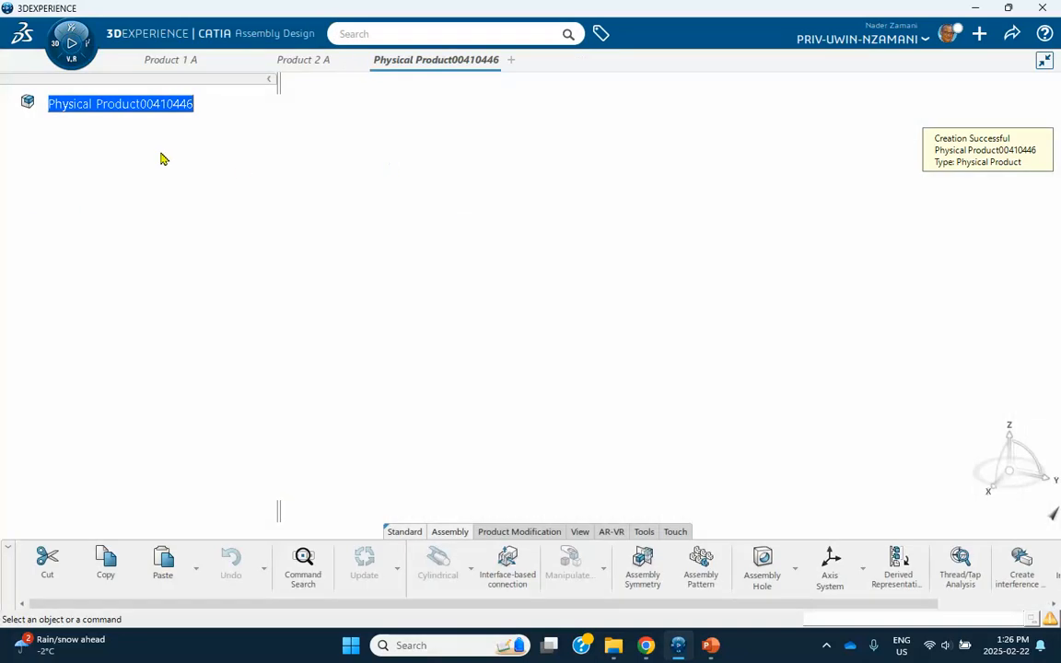
right_click(170, 104)
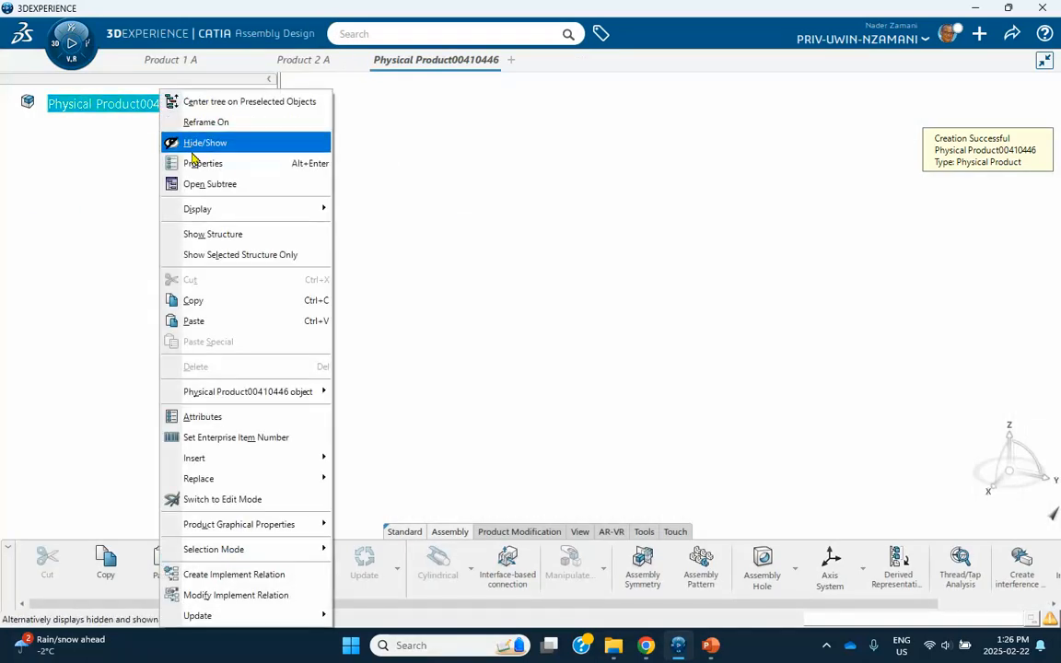
click(194, 164)
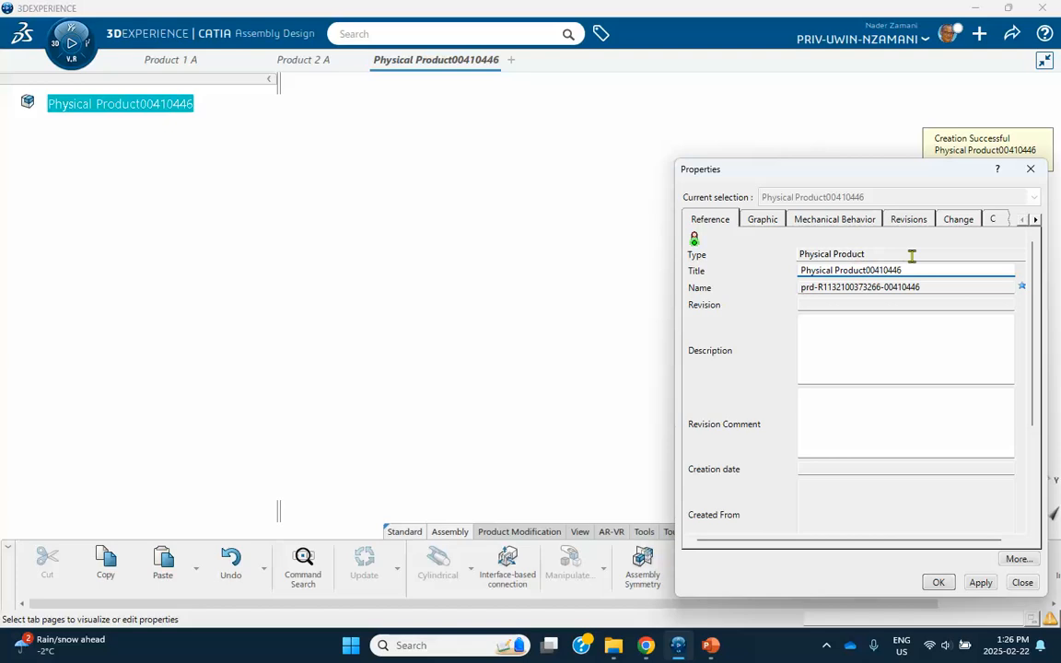
drag(912, 269, 700, 260)
text(M)
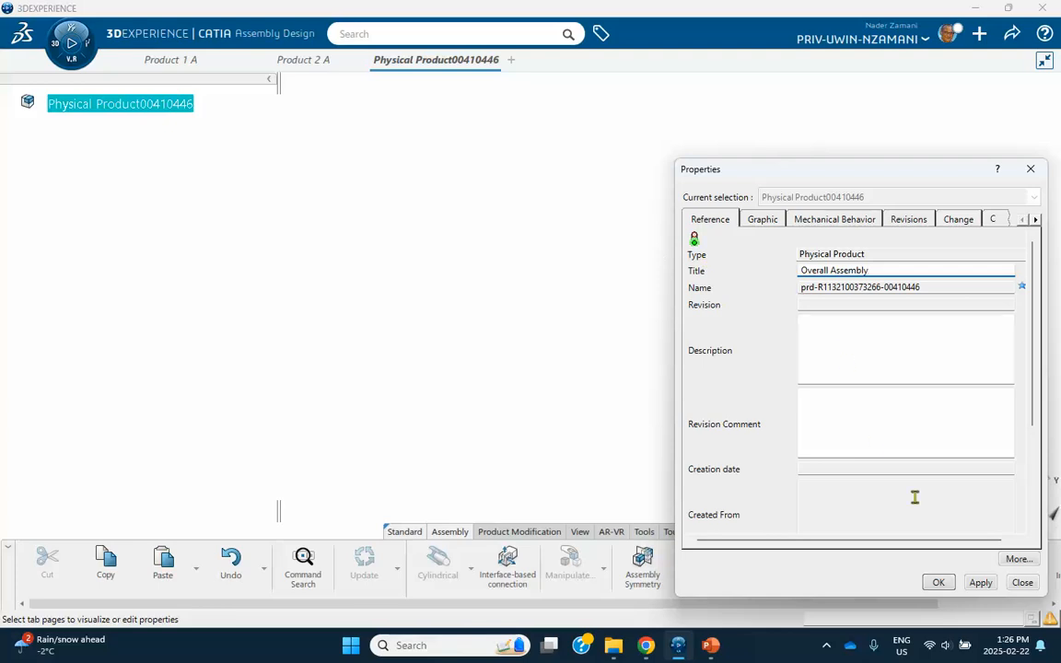
click(938, 582)
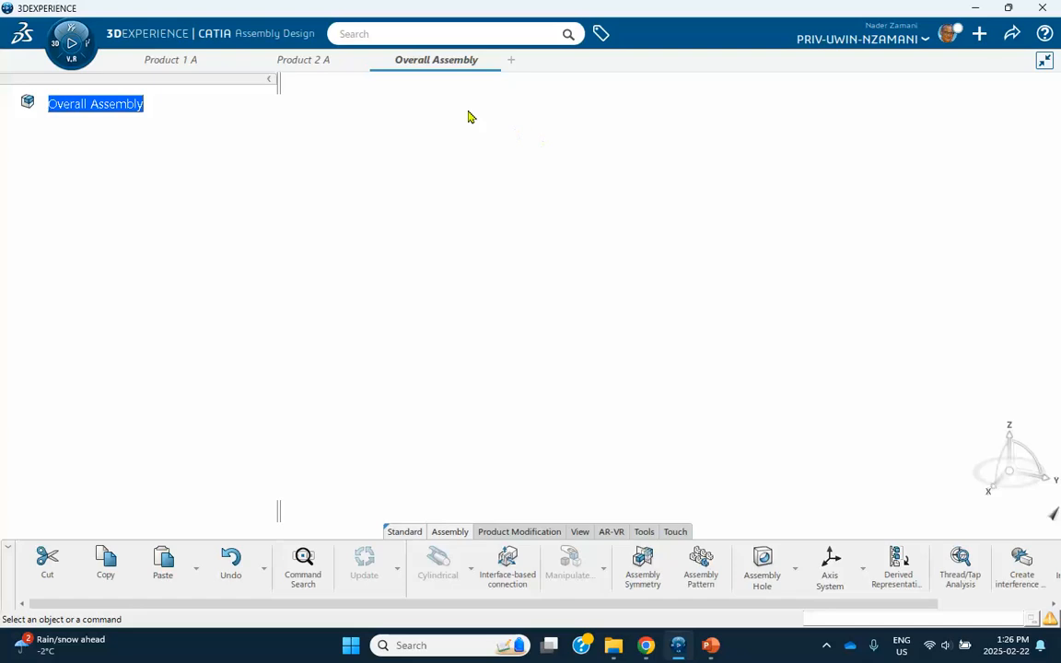
Copy Product 1 A and paste it into the Overall Assembly.
mouse_move(211, 70)
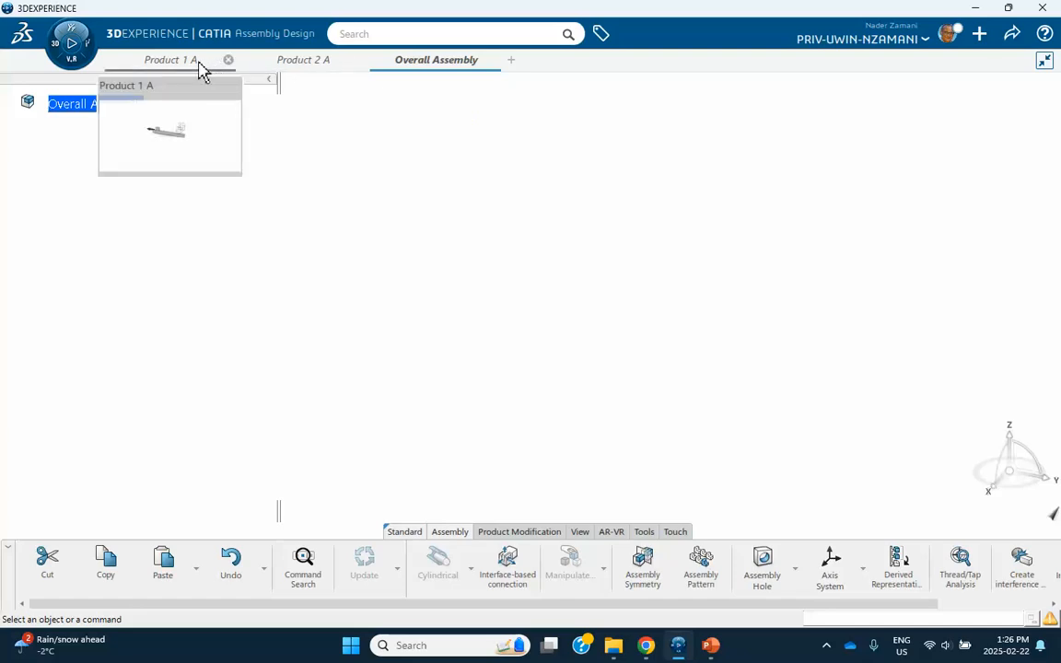
right_click(202, 72)
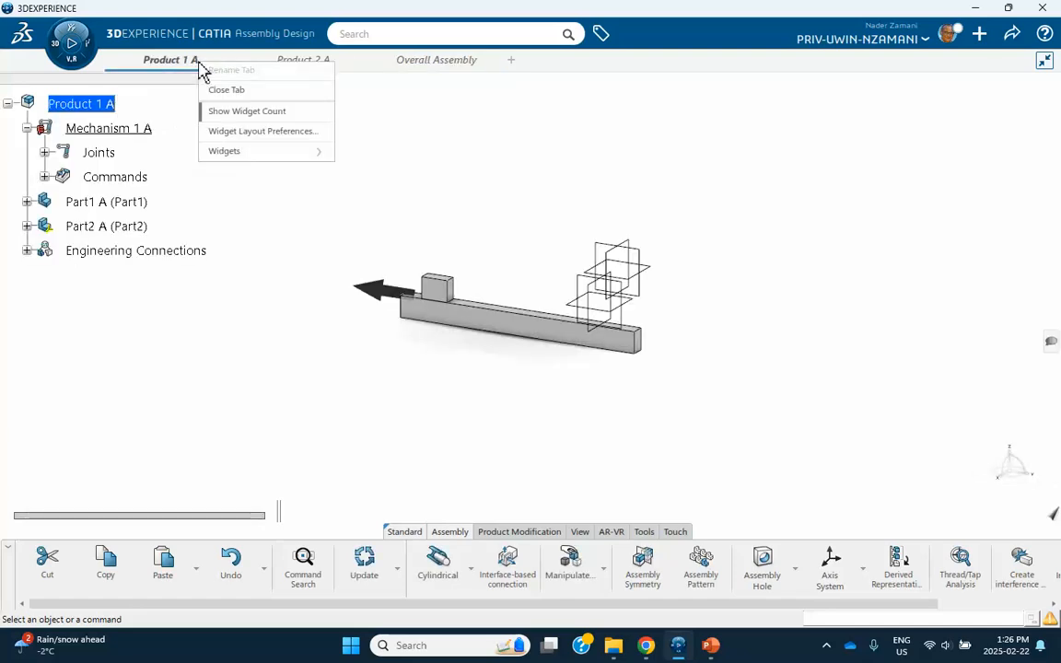
right_click(83, 105)
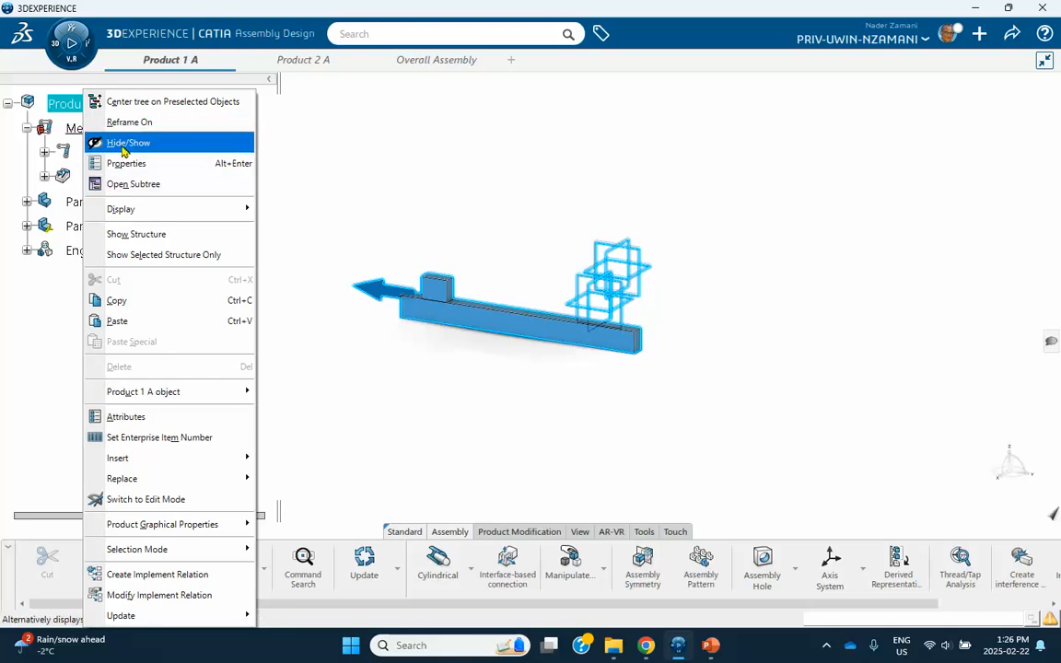
click(124, 302)
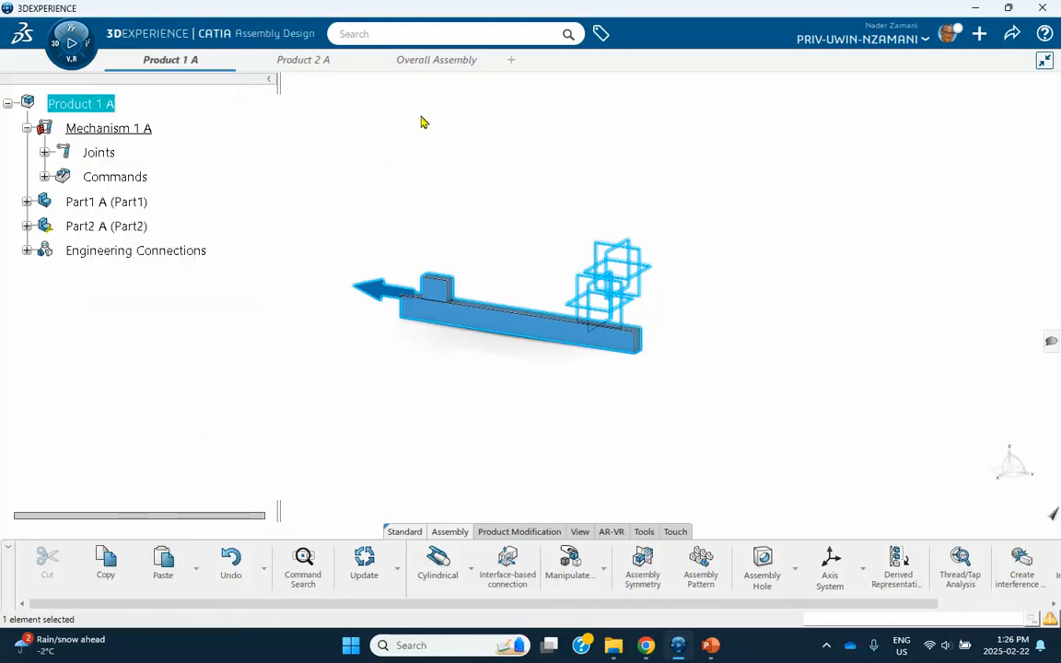
click(437, 63)
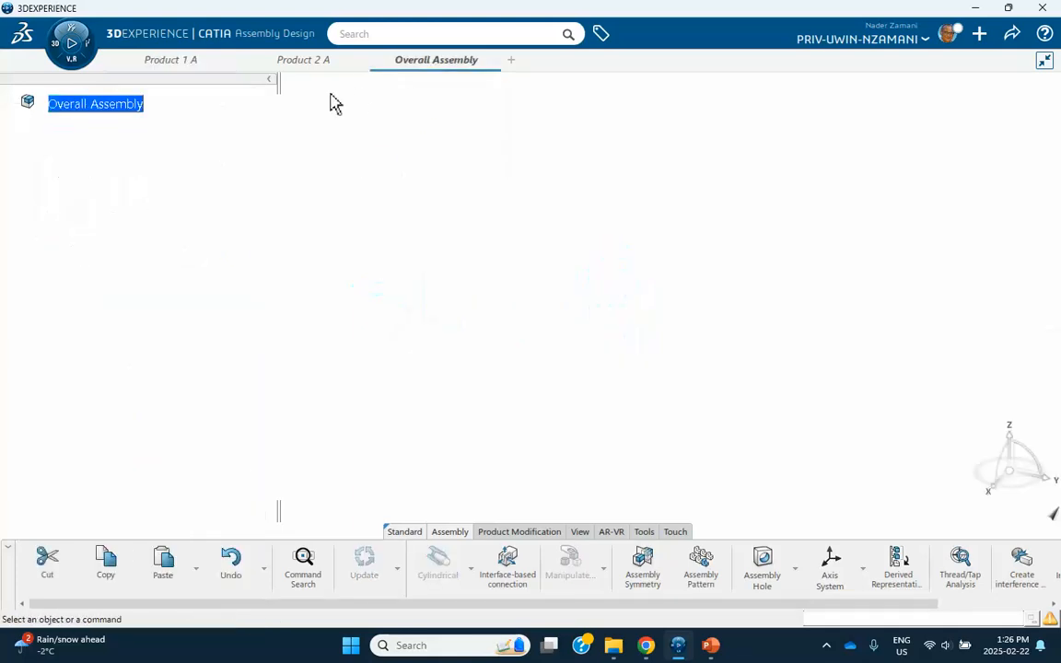
right_click(130, 109)
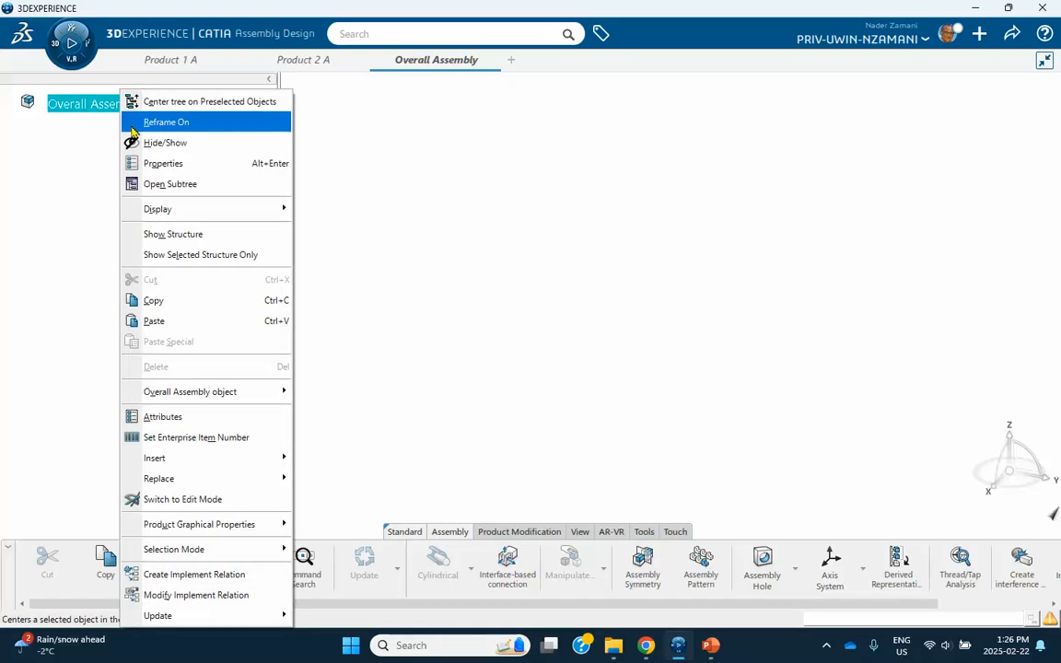
click(156, 321)
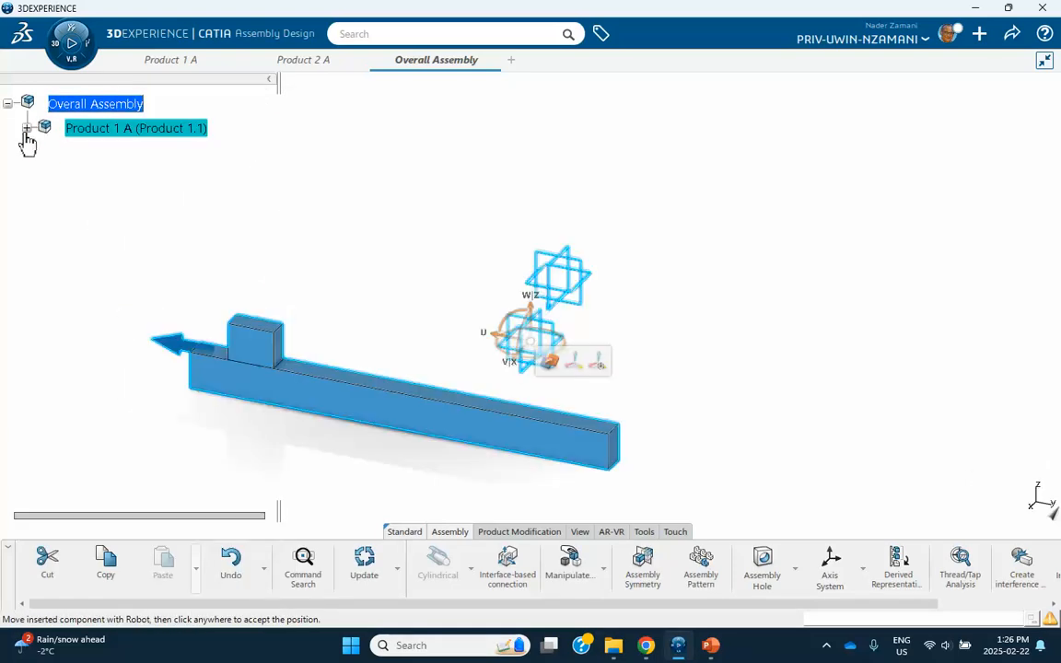
Copy Product 2 A into the Overall Assembly and accept its pasted position.
click(315, 64)
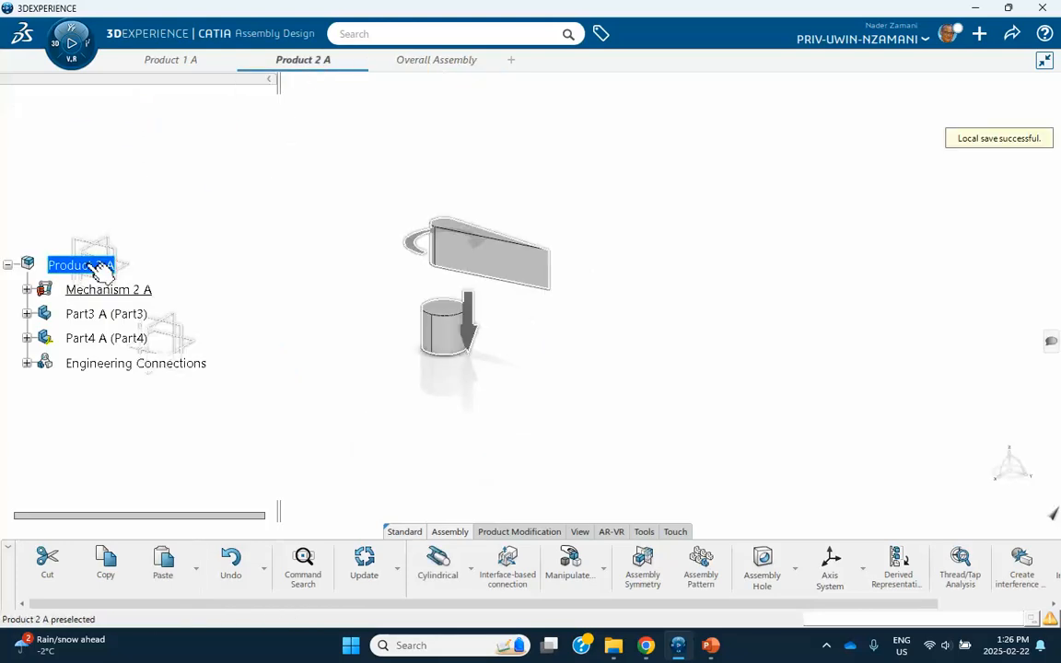
right_click(94, 266)
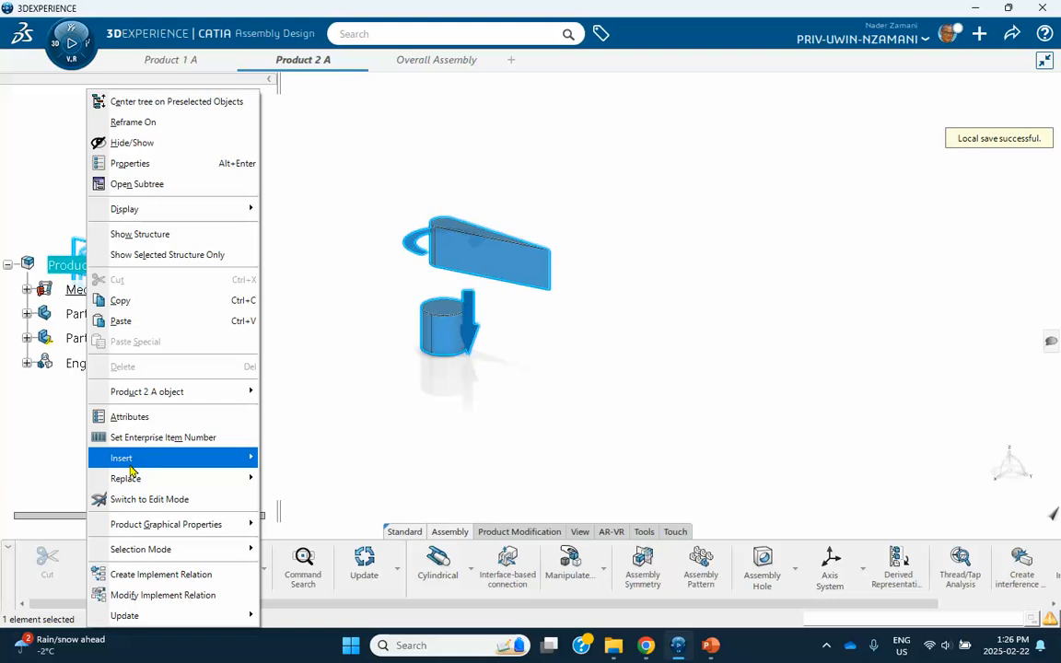
click(121, 306)
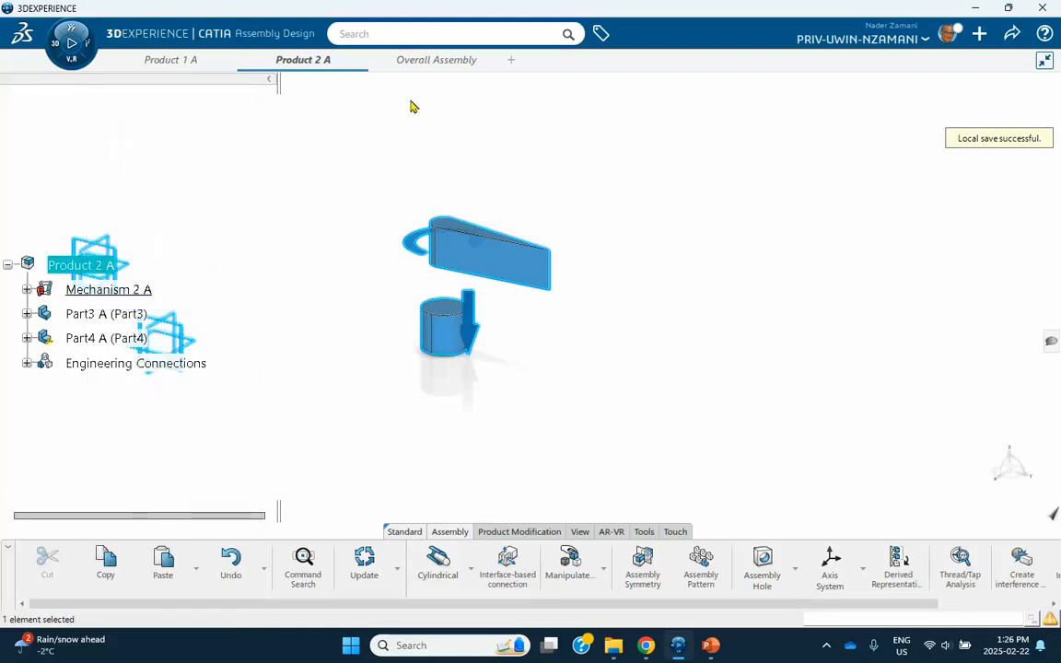
click(437, 66)
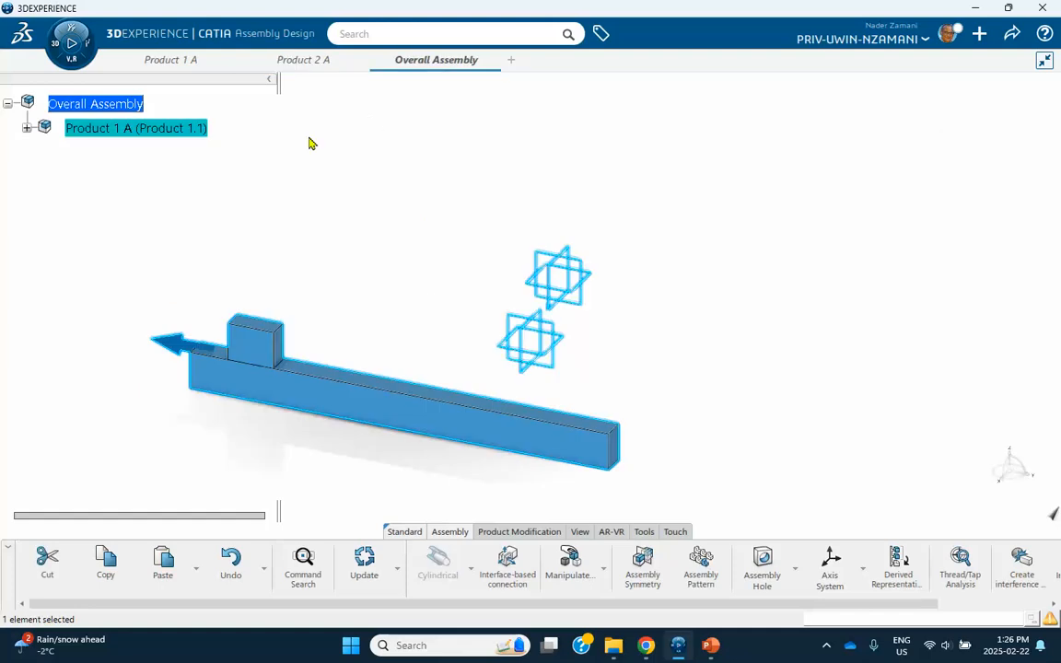
click(112, 107)
right_click(114, 109)
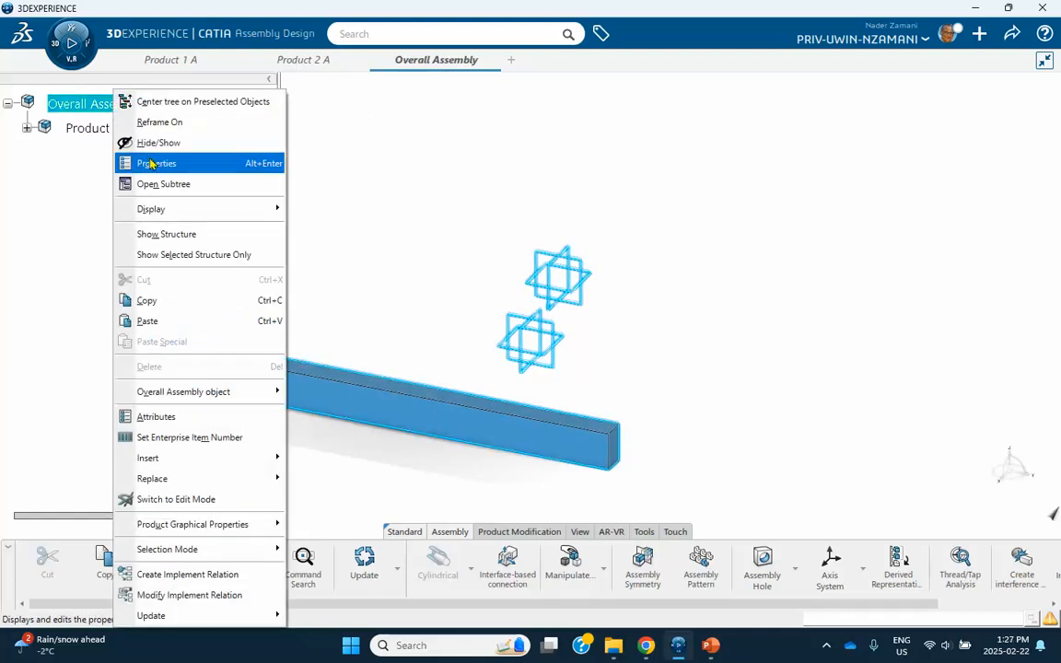
click(135, 320)
click(86, 262)
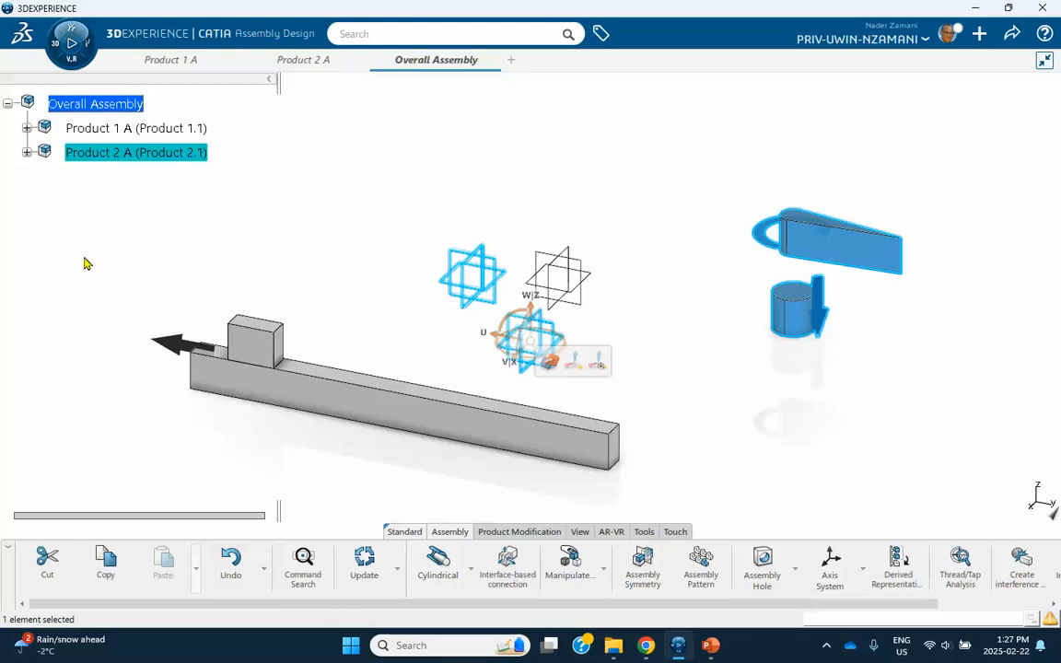
click(260, 242)
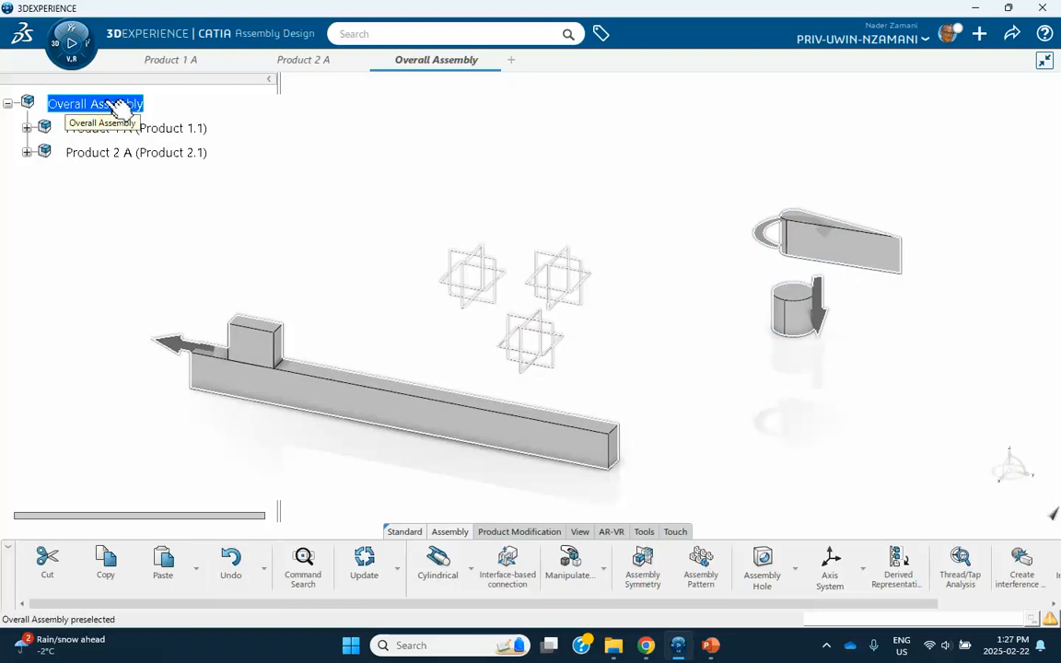
click(27, 128)
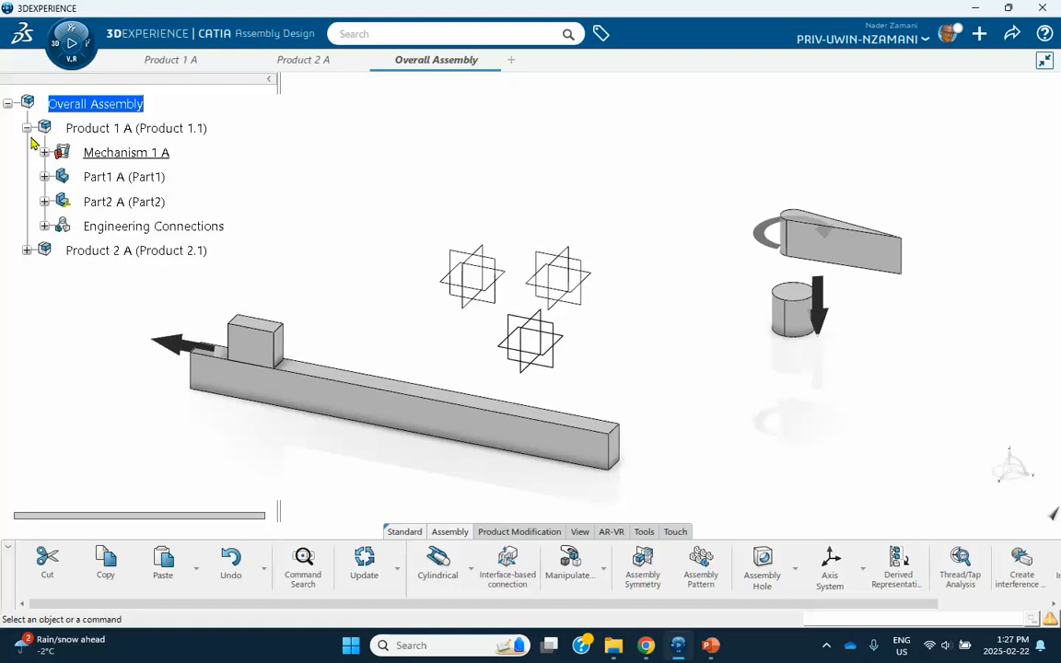
click(27, 128)
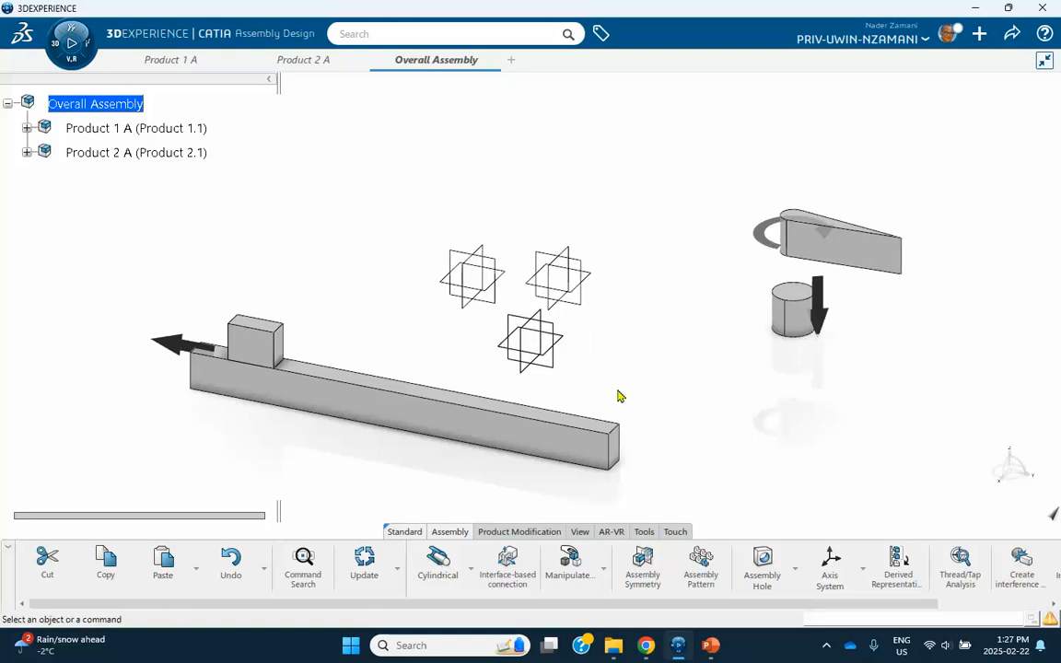
click(680, 647)
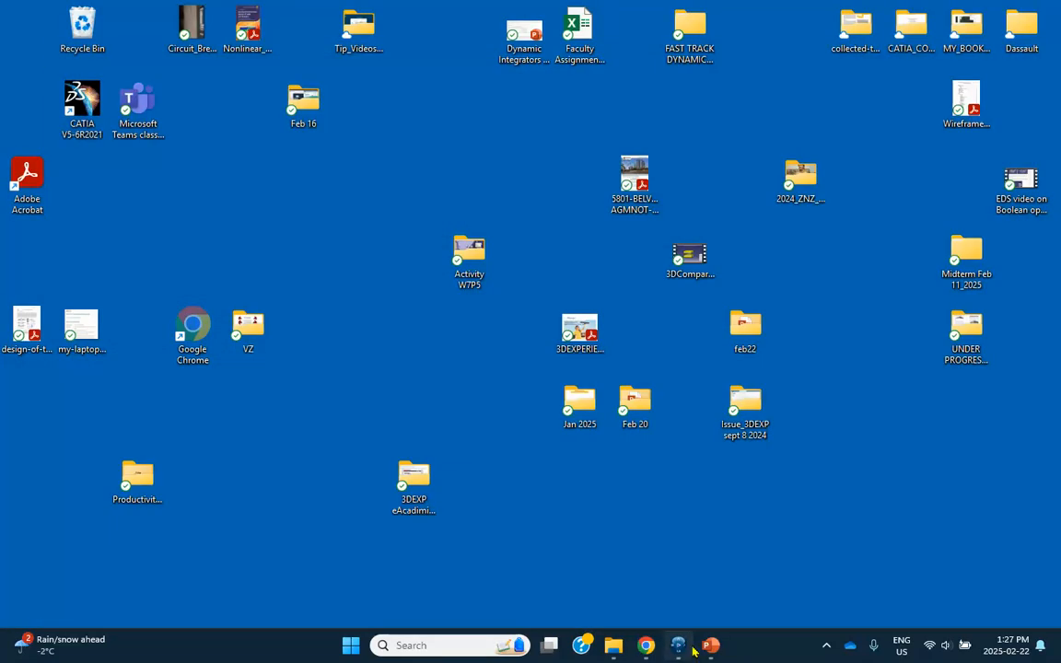
click(677, 647)
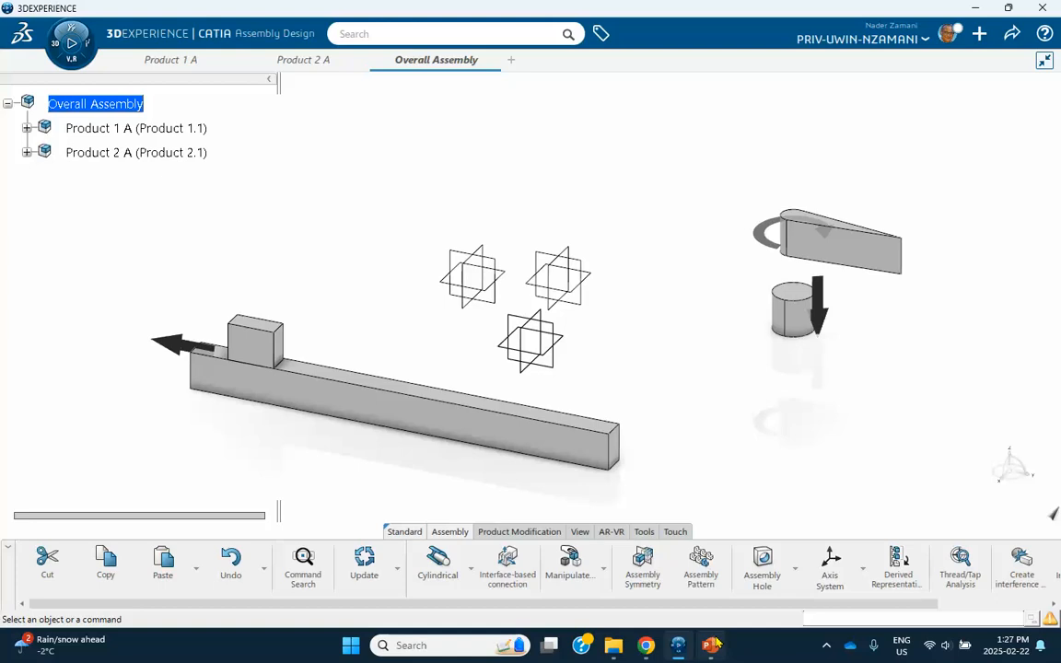
click(712, 645)
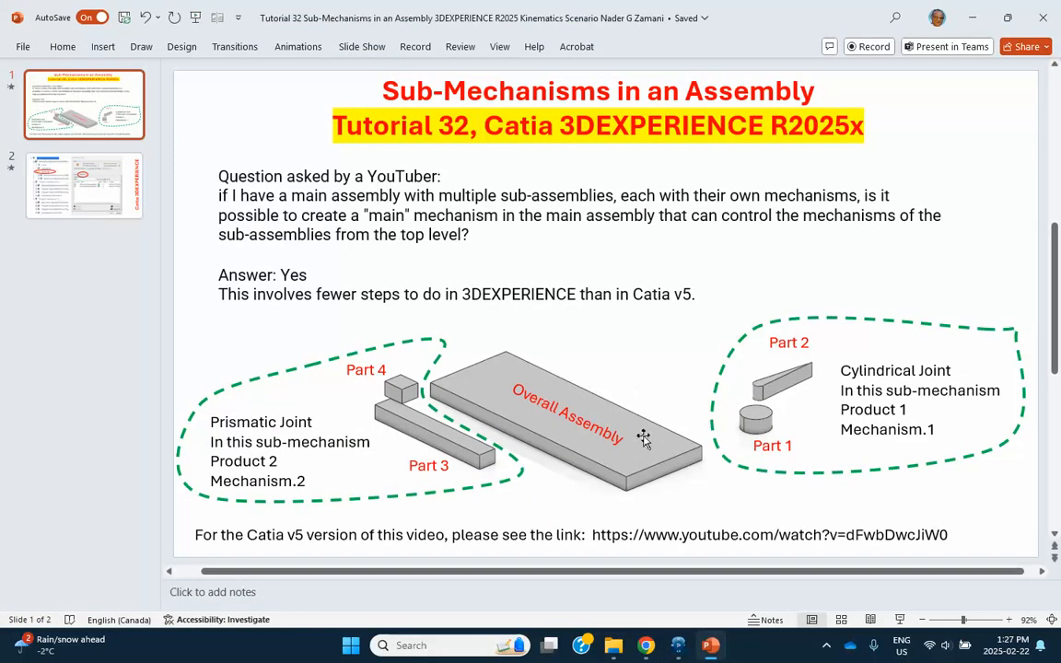
click(971, 19)
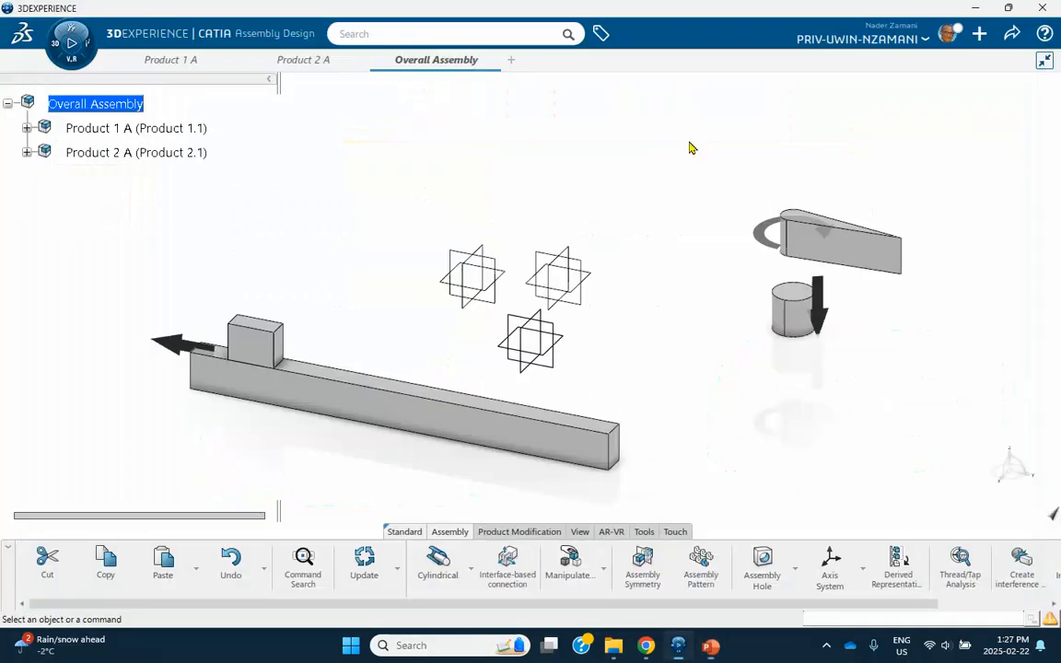
Insert a new 3D part into the Overall Assembly and open its 3D shape for editing.
right_click(133, 101)
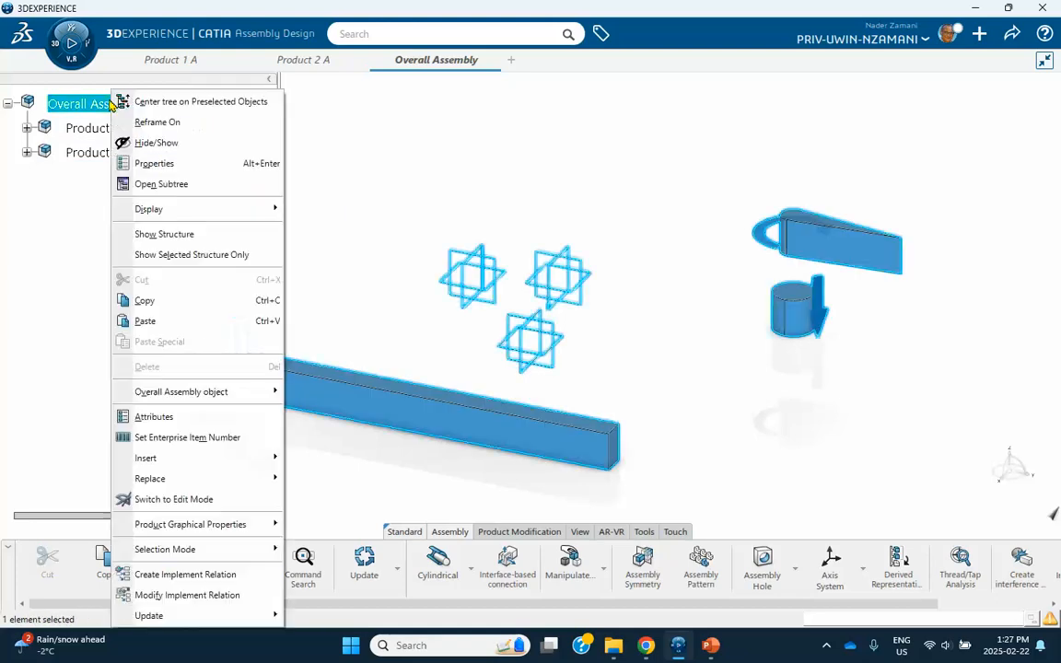
mouse_move(180, 462)
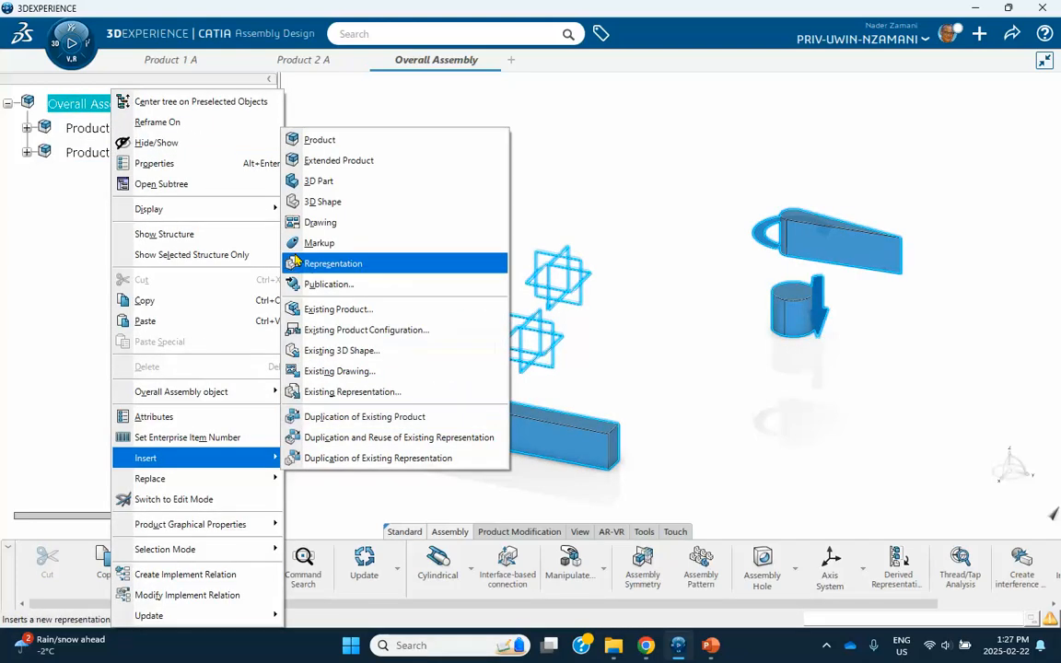
click(318, 182)
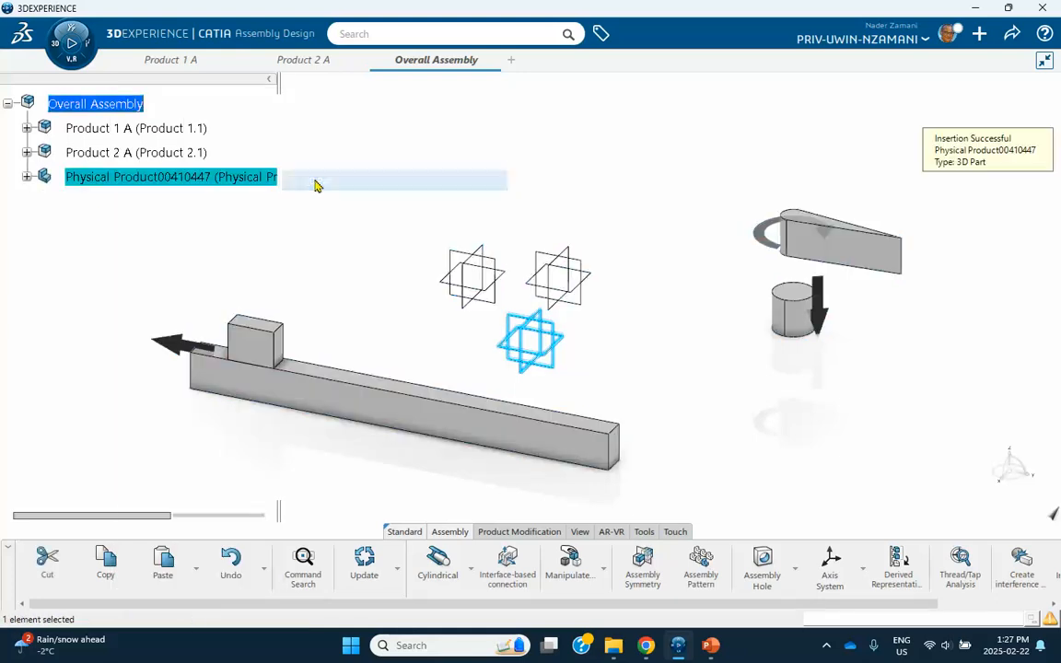
click(27, 176)
click(135, 203)
double_click(136, 203)
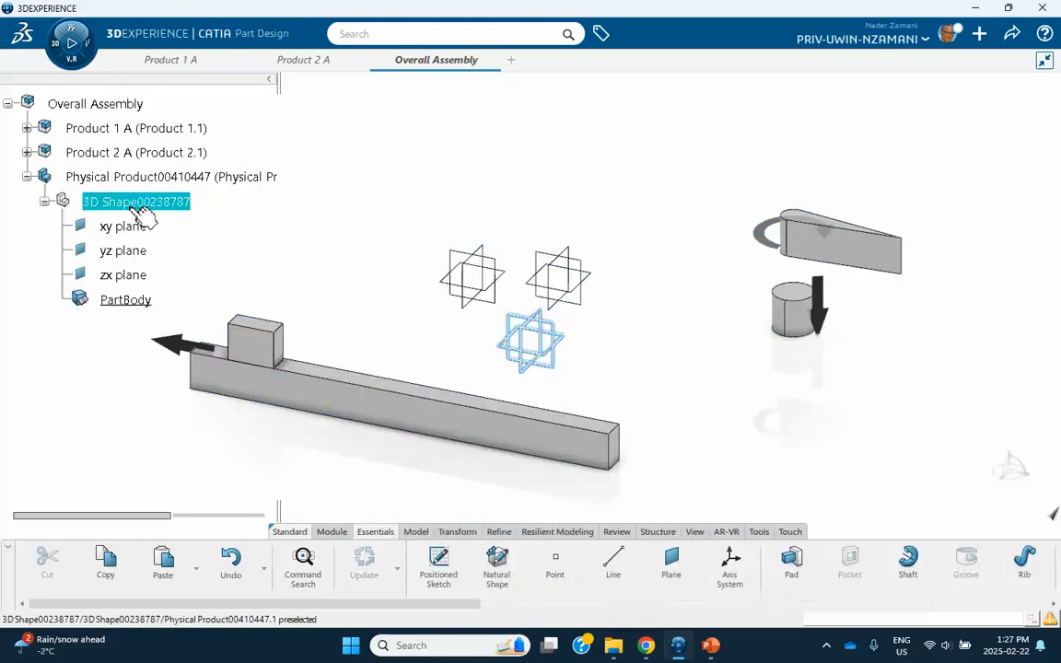
Sketch a rectangle on the xy plane and exit the sketch.
middle_drag(289, 256, 368, 293)
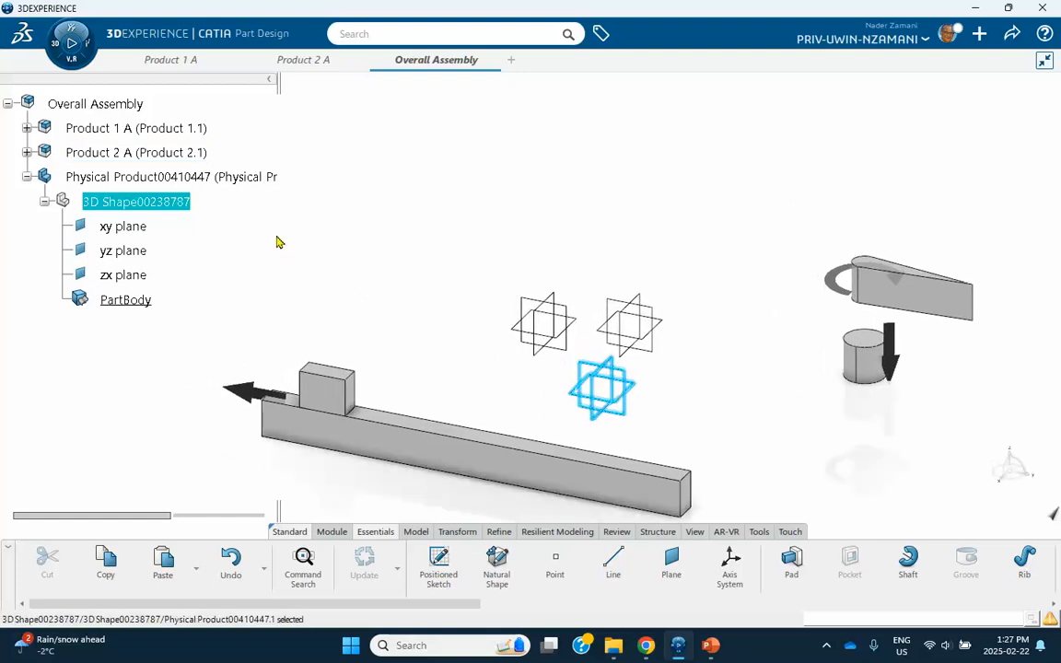
click(586, 330)
click(646, 271)
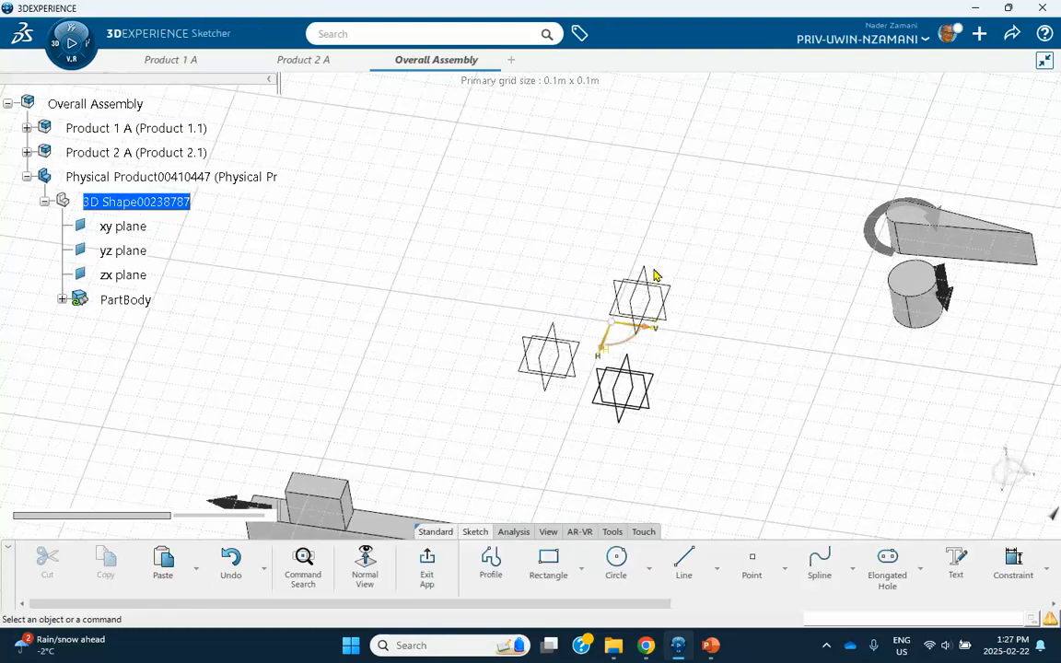
click(548, 562)
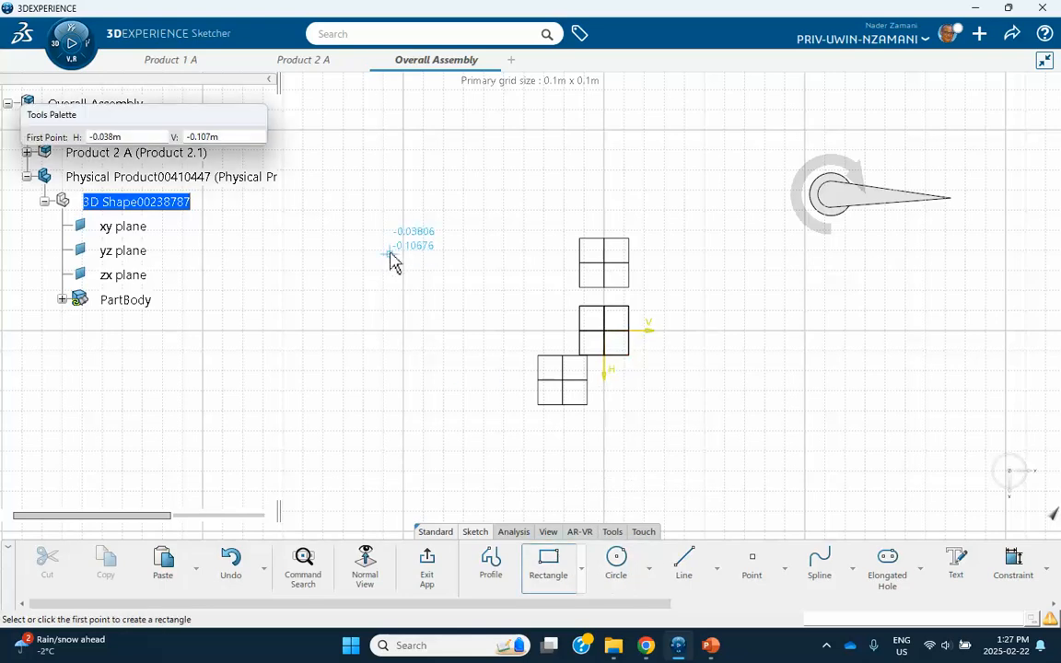
click(391, 256)
click(636, 448)
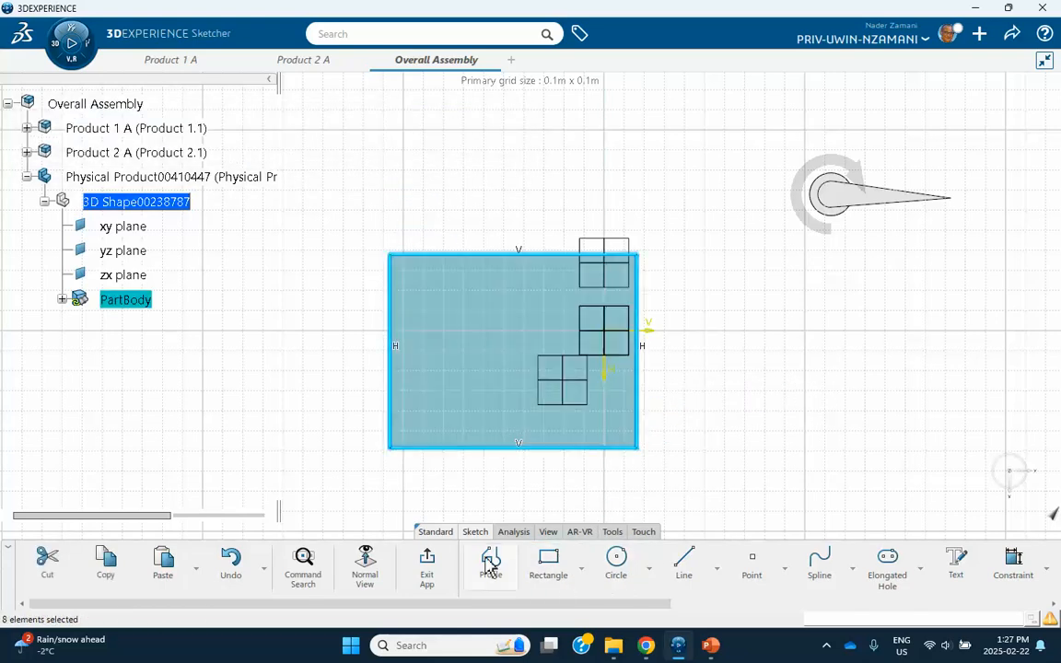
click(428, 564)
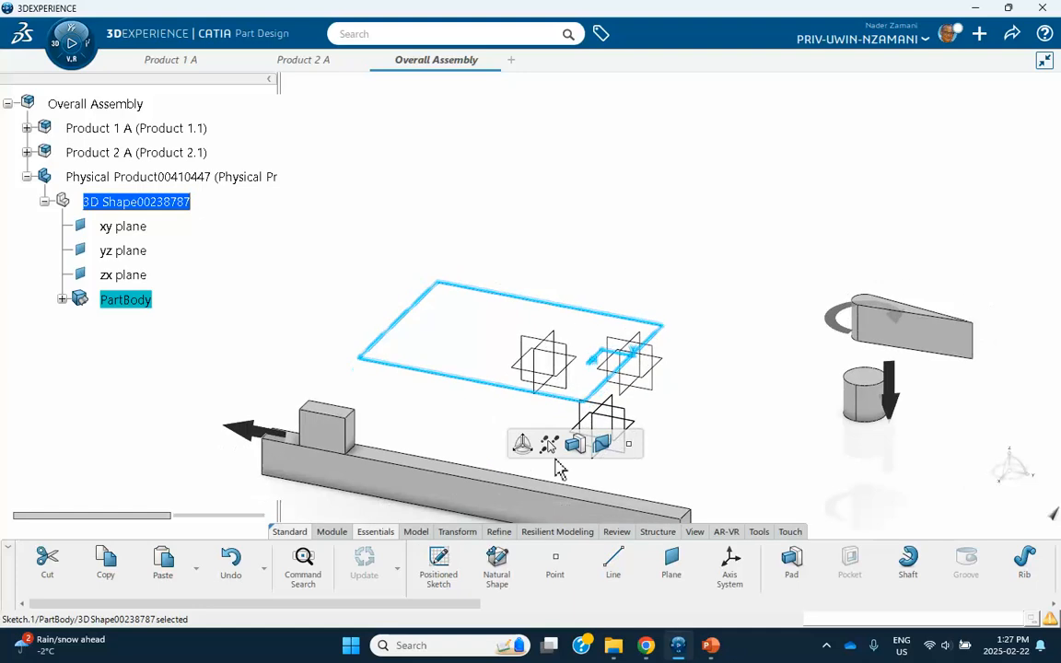
Pad the rectangle into a tall solid base block.
click(574, 446)
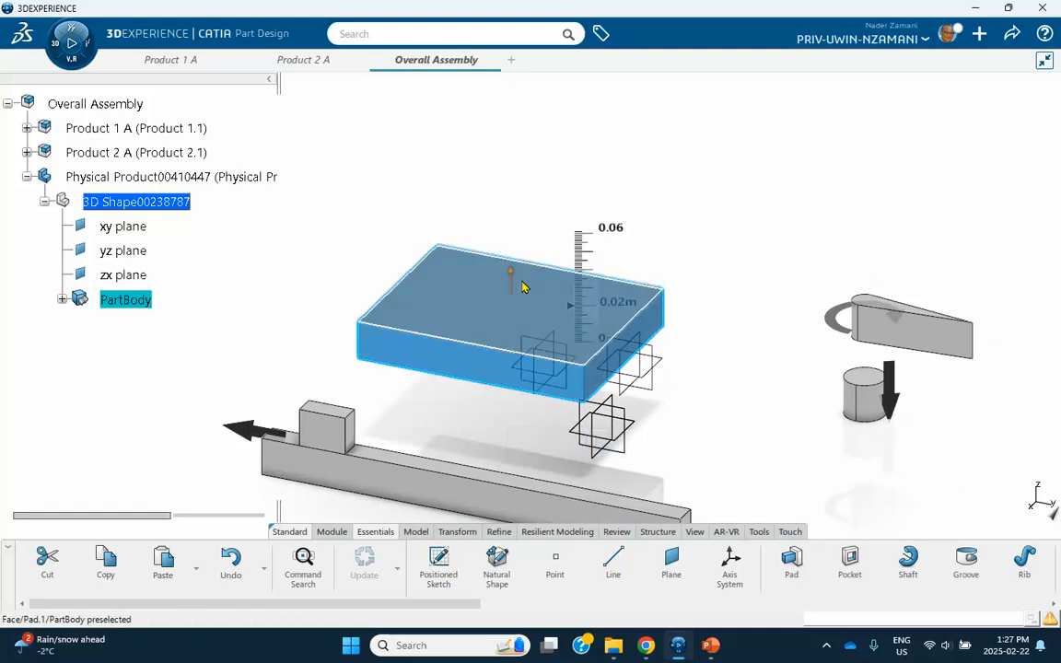
mouse_move(611, 308)
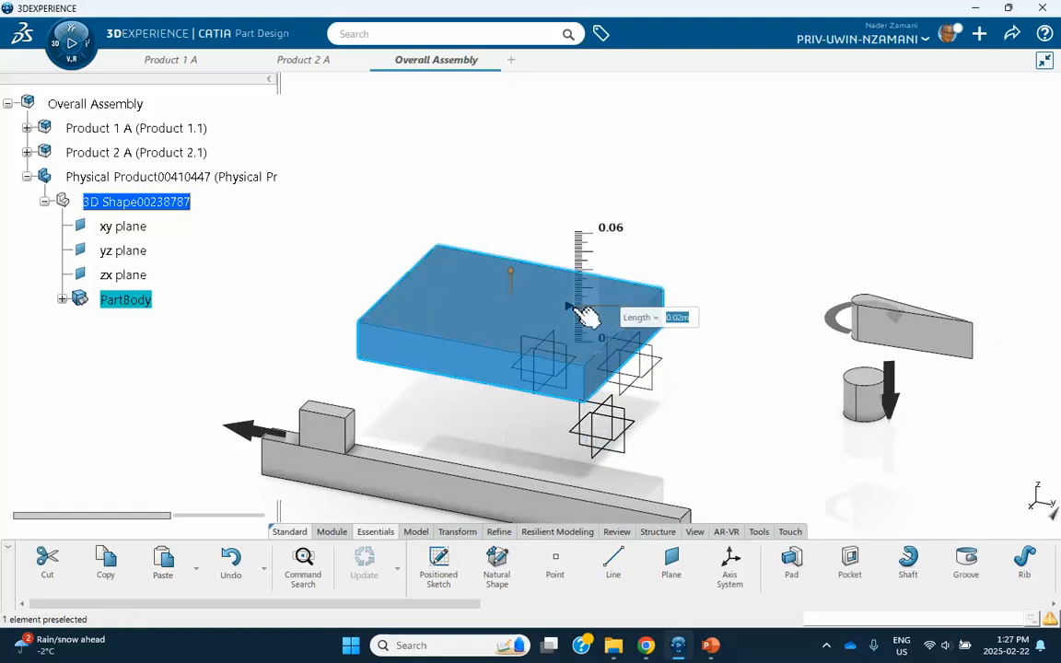
drag(582, 312, 572, 175)
click(696, 287)
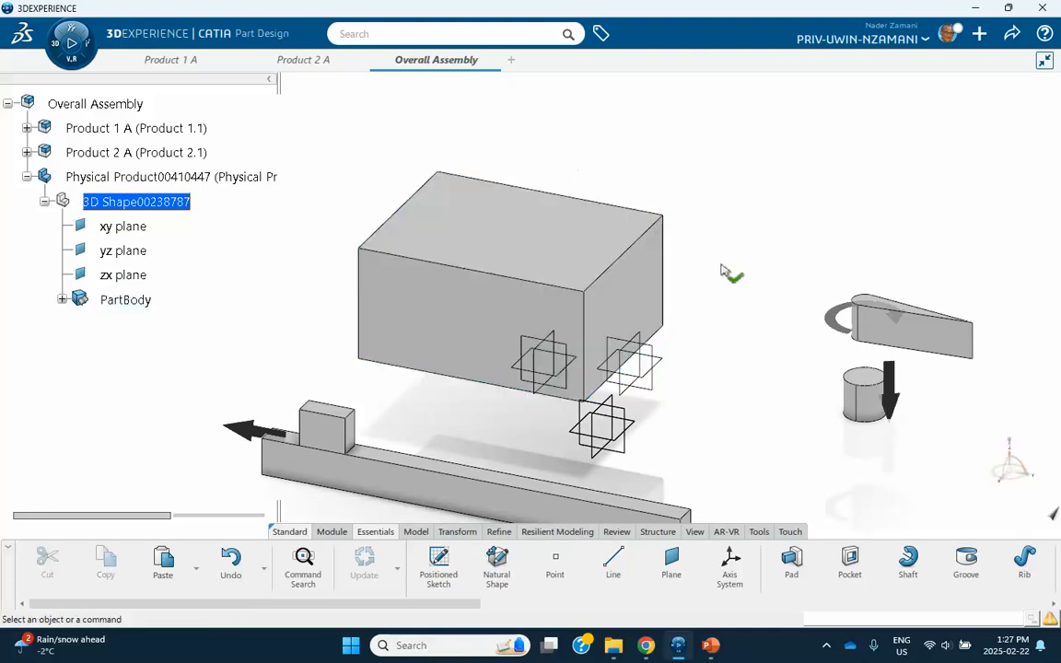
Return to editing the Overall Assembly and frame the whole assembly in view.
double_click(95, 105)
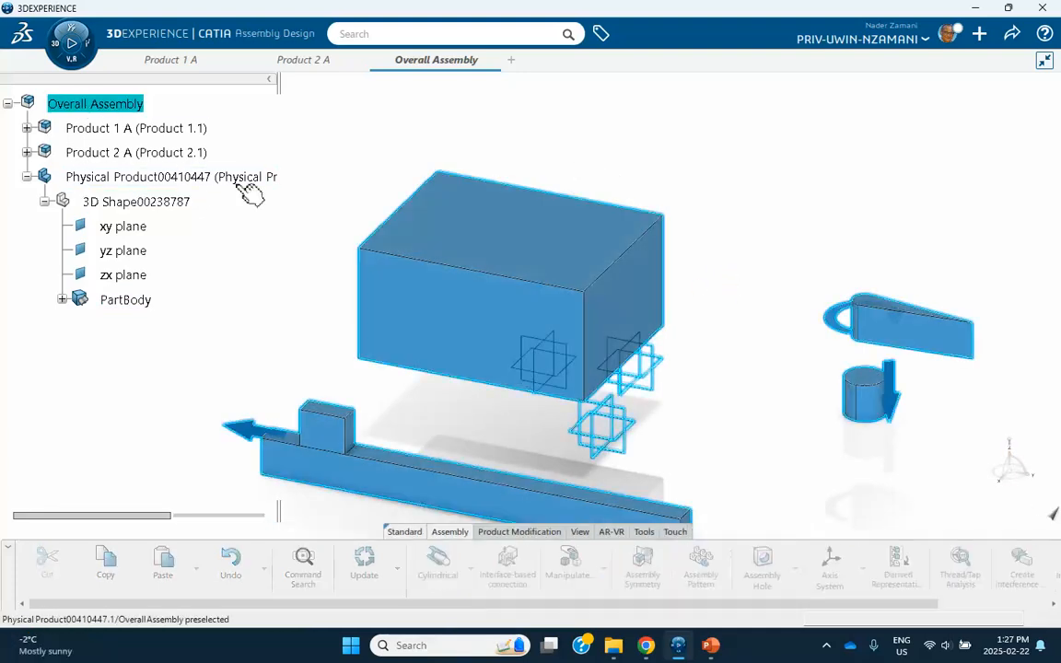
scroll(208, 281, down, 2)
click(265, 267)
scroll(245, 260, up, 2)
middle_drag(604, 308, 624, 223)
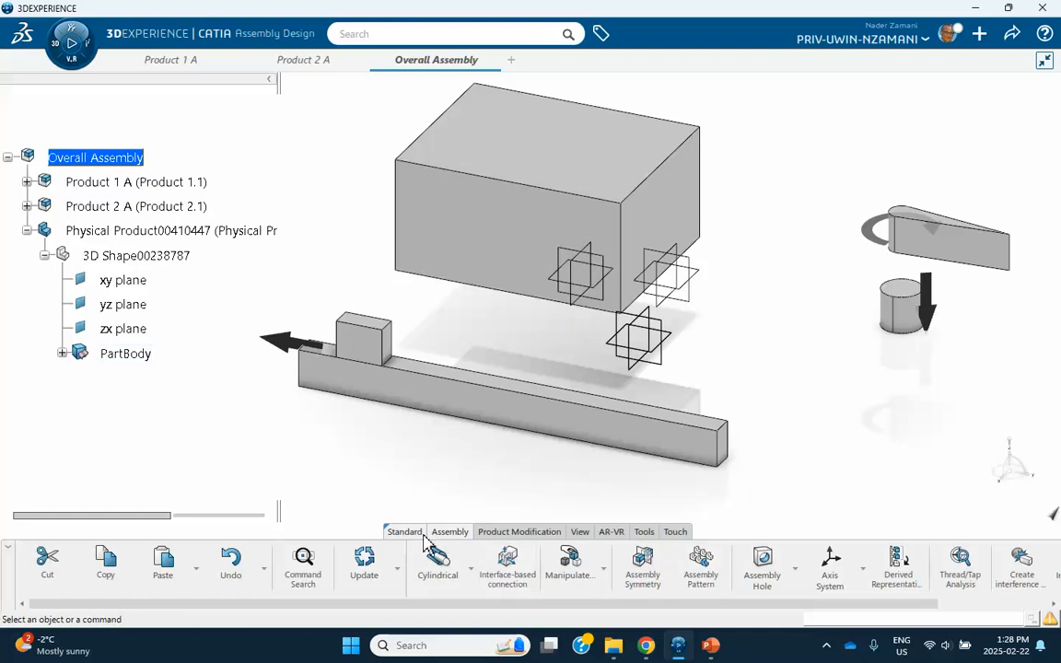
Snap the beam's corner onto the base box's top edge, then clear the selection.
click(605, 570)
click(587, 473)
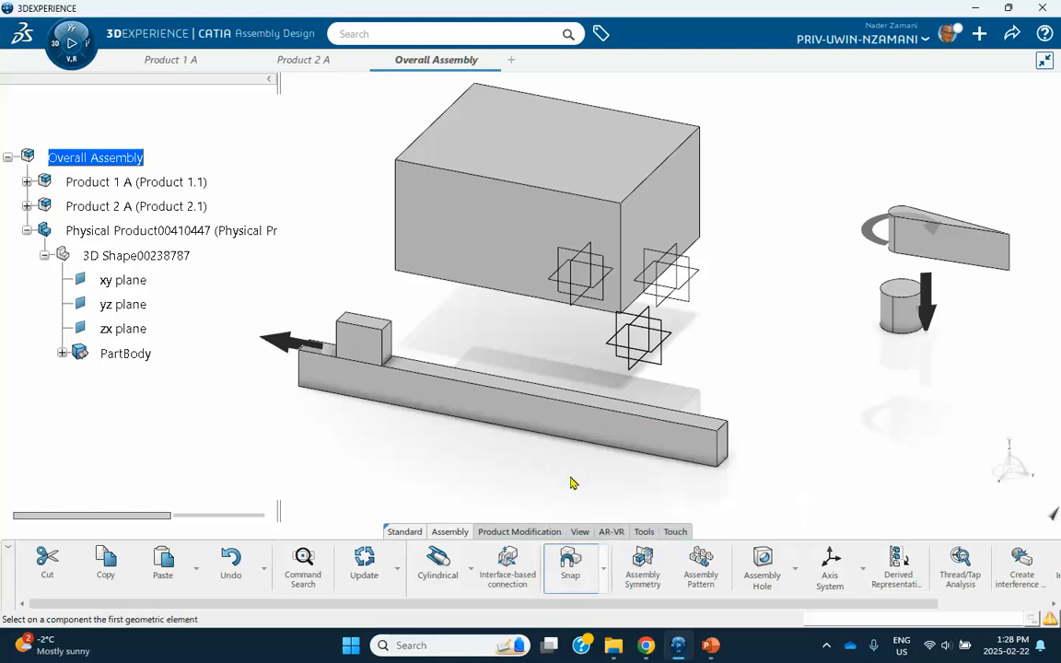
click(727, 466)
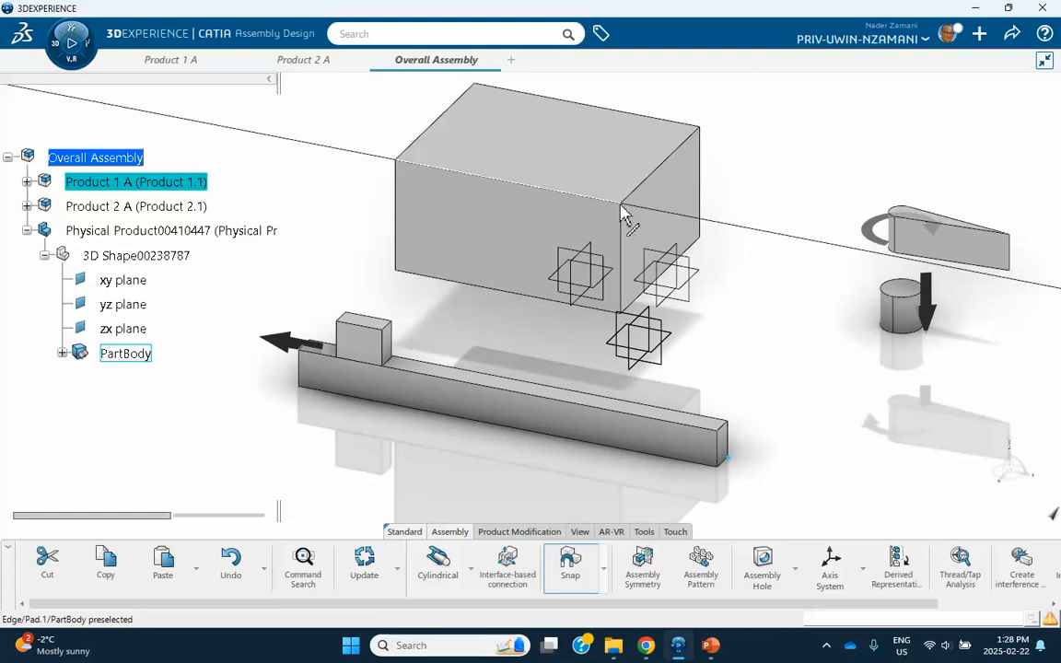
click(625, 215)
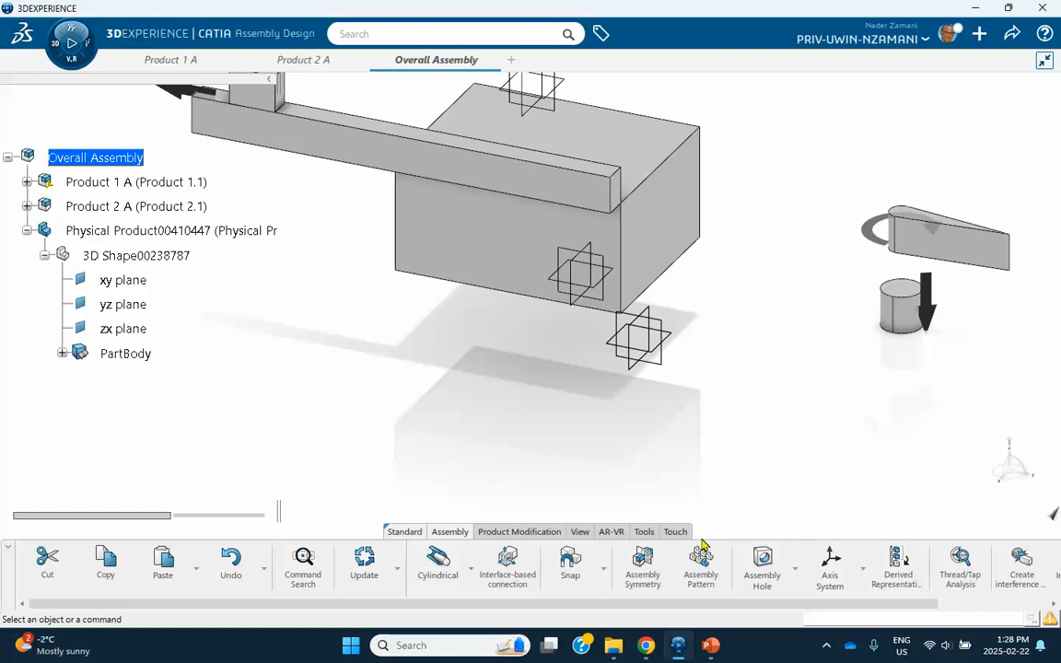
click(625, 219)
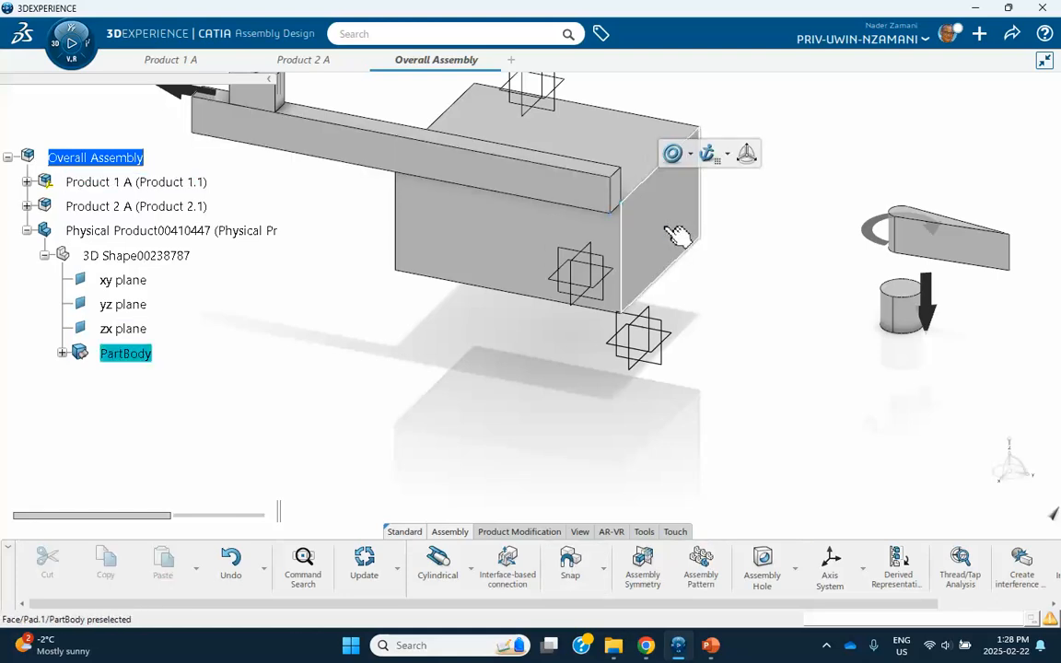
click(724, 294)
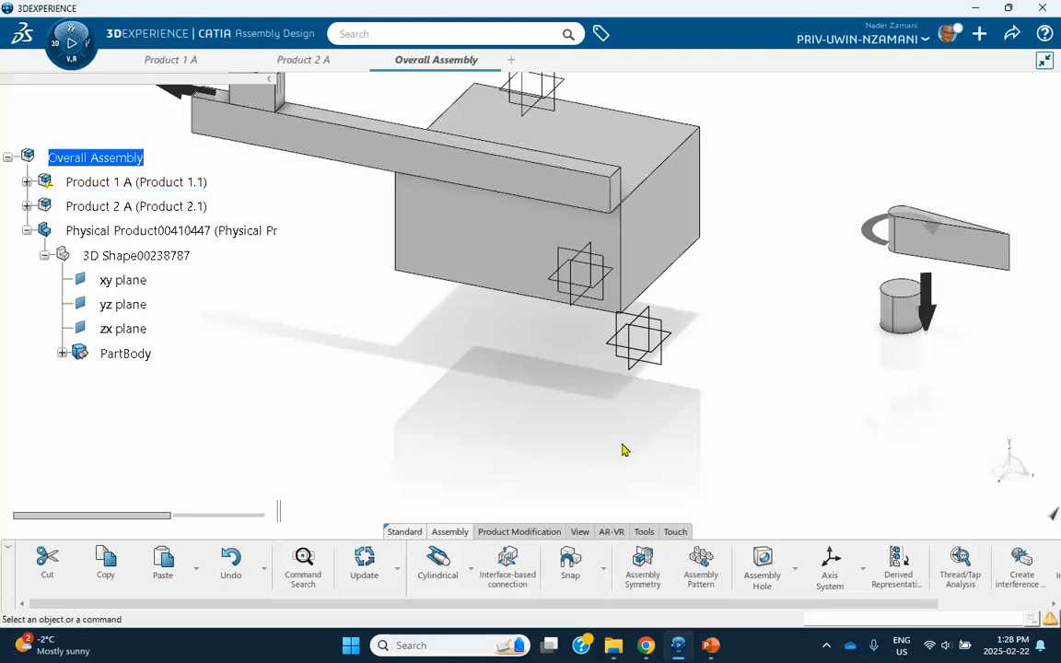
Redo the snap so the beam's edge aligns with the box's top edge.
click(570, 562)
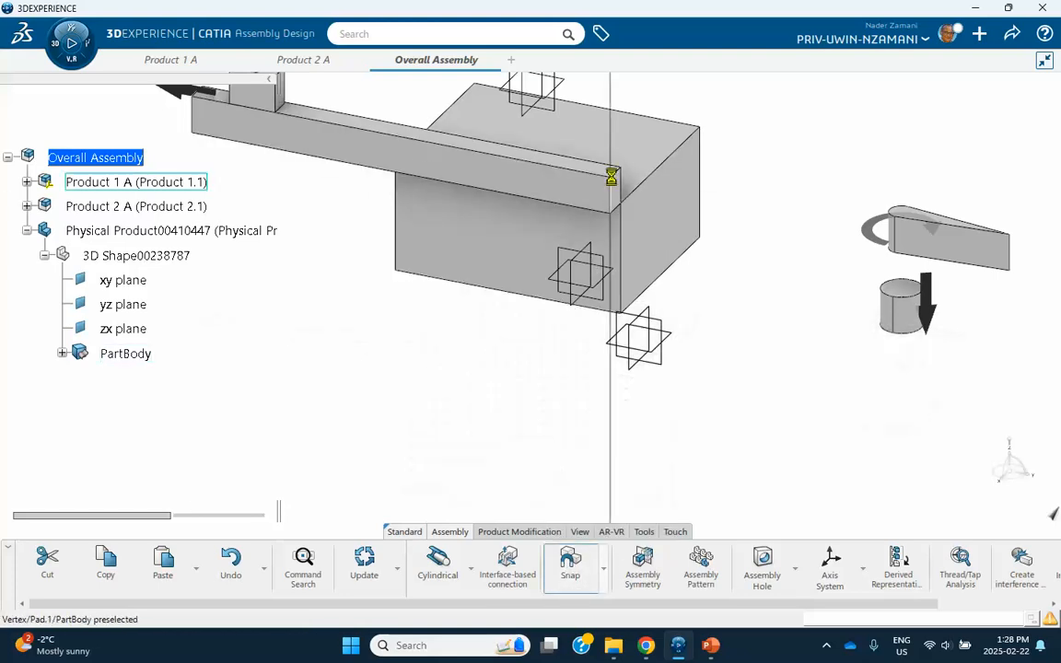
click(612, 192)
click(624, 229)
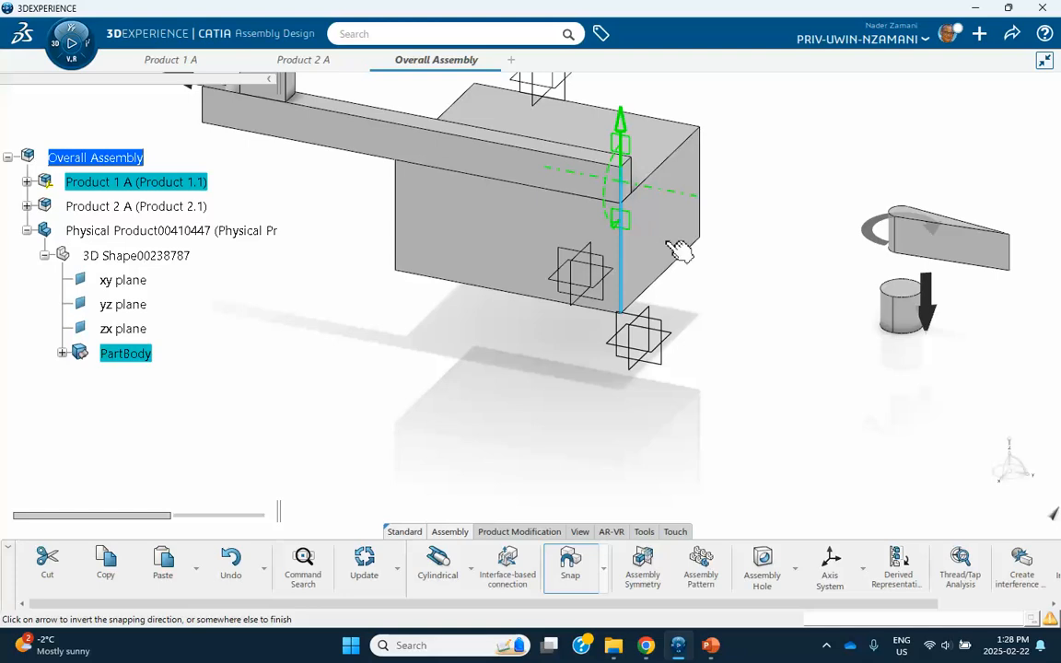
click(723, 328)
middle_drag(762, 317, 747, 420)
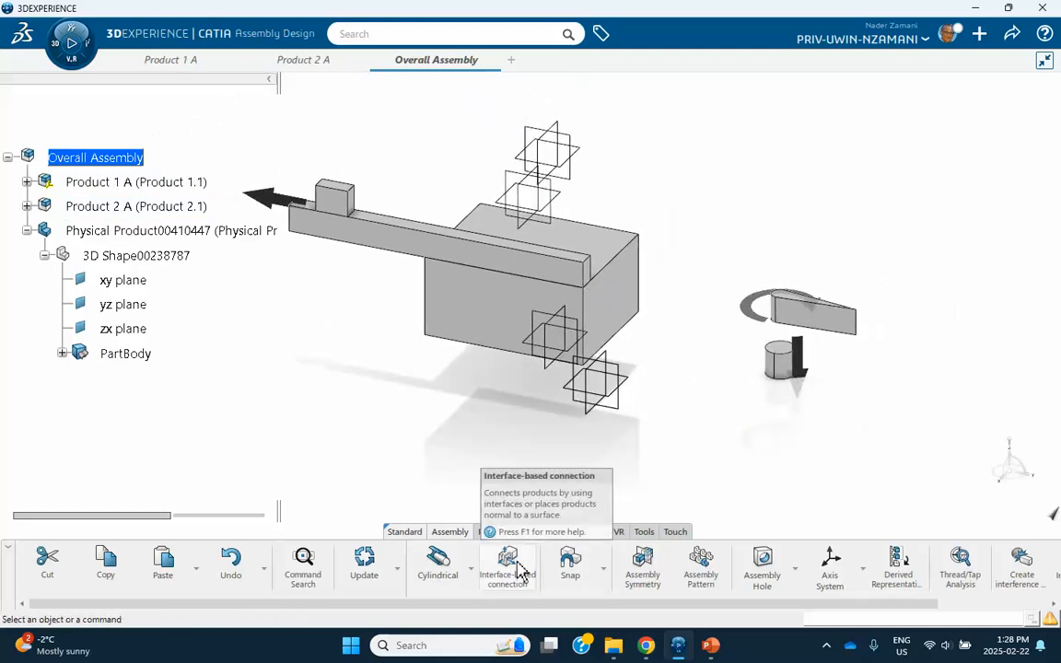
Snap the Product 2 A cylinder's axis onto the box's vertical edge.
click(570, 564)
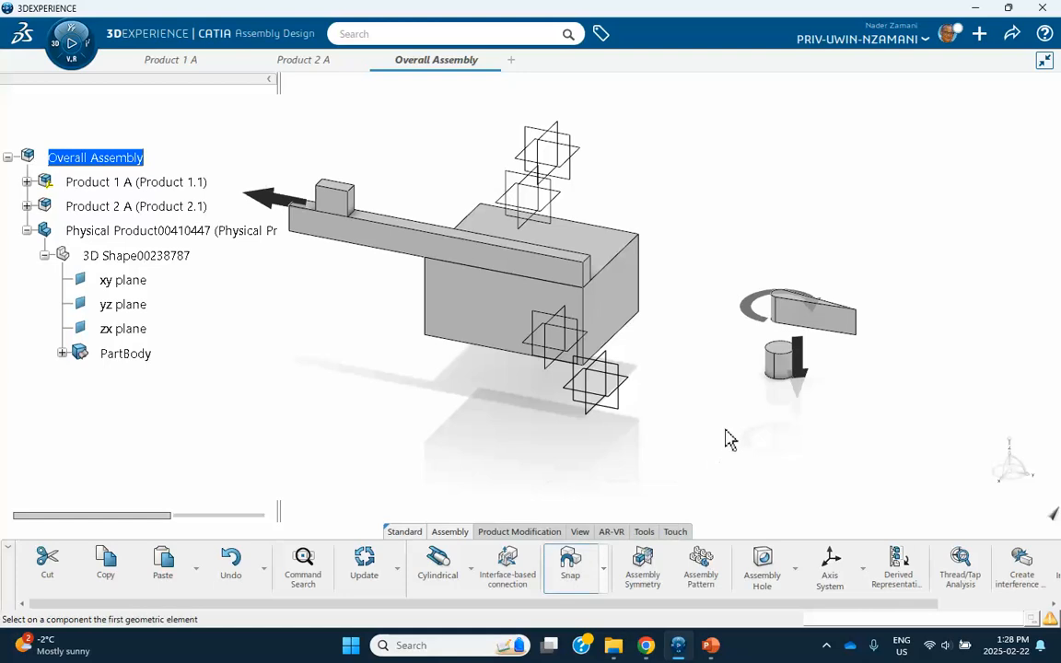
click(780, 369)
click(639, 304)
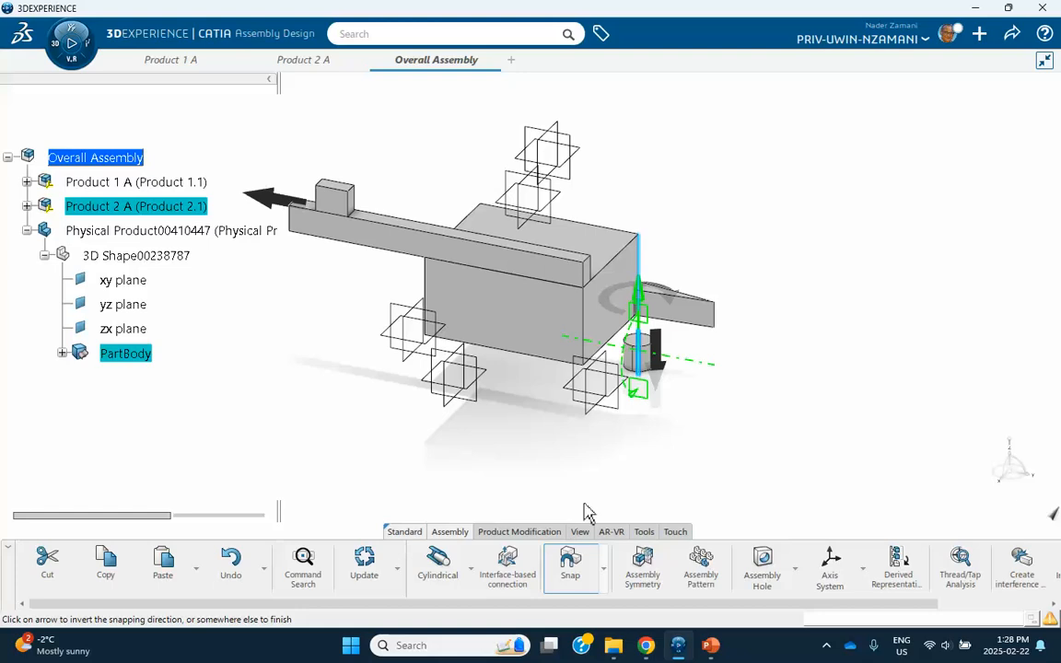
click(610, 483)
Snap the cylinder's base onto the box's top face.
click(555, 579)
middle_drag(597, 439, 603, 350)
middle_drag(622, 177, 608, 253)
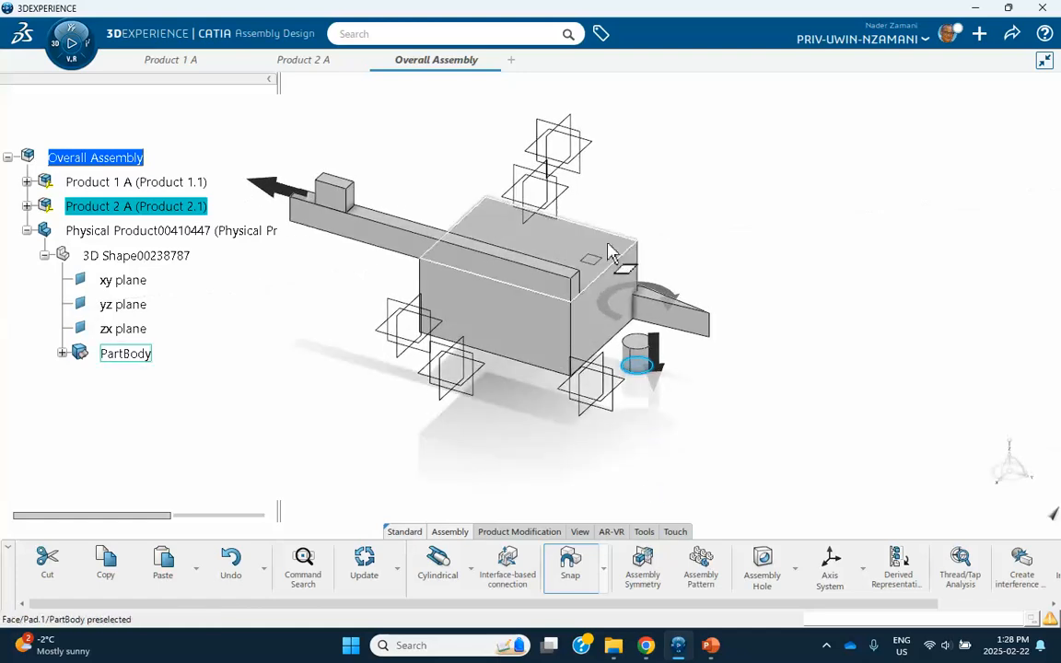
click(619, 250)
click(776, 358)
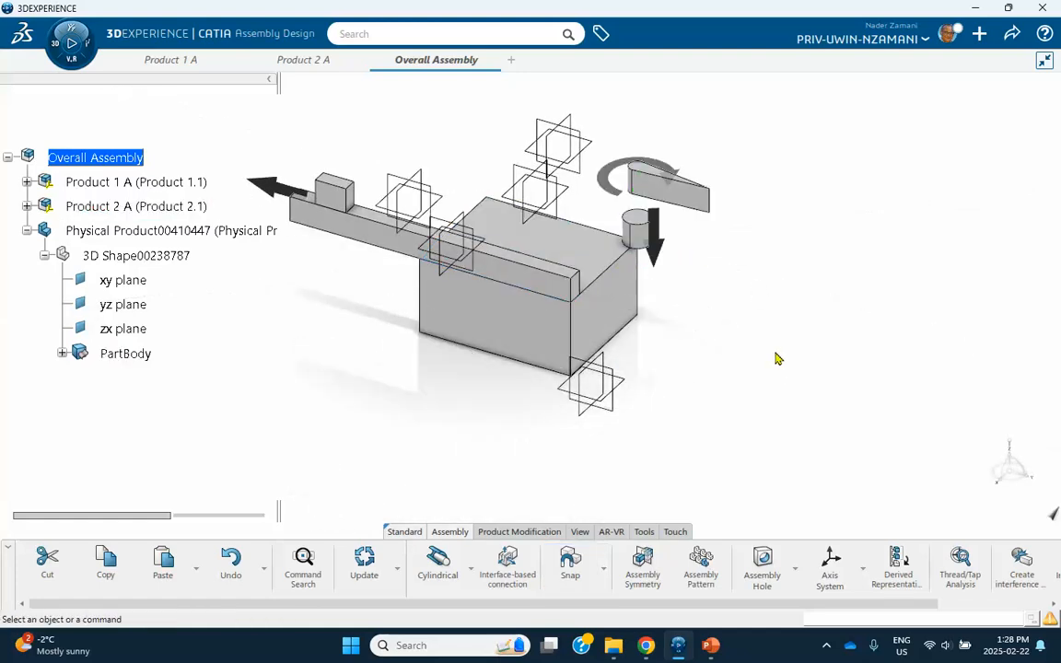
middle_drag(723, 365, 855, 343)
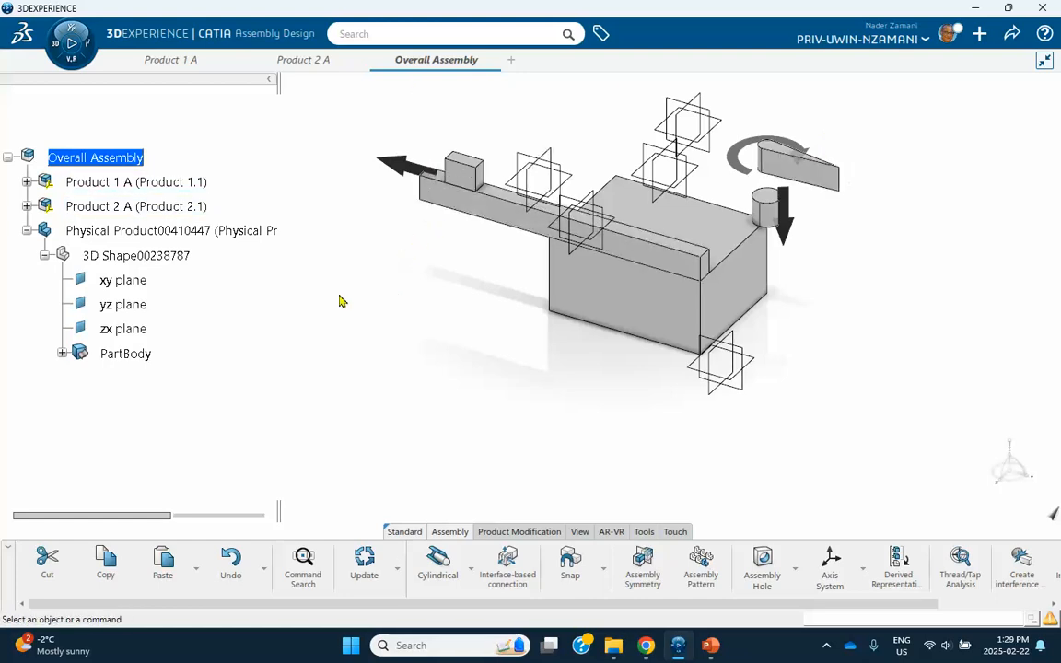
Collapse the Physical Product branch and switch to the Mechanical Systems Design app.
click(27, 230)
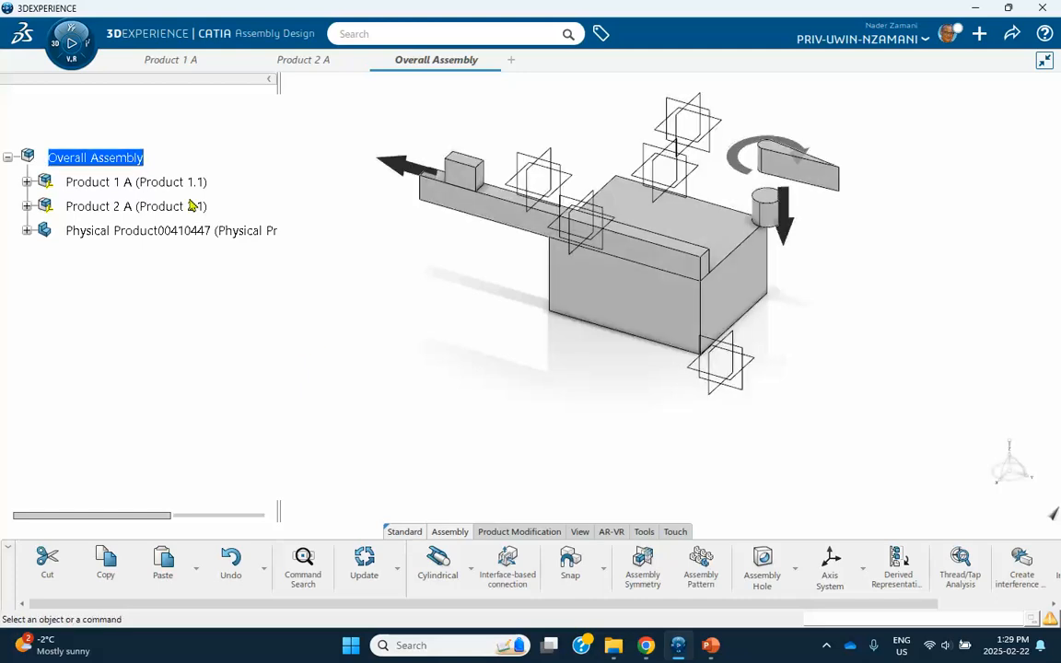
click(57, 48)
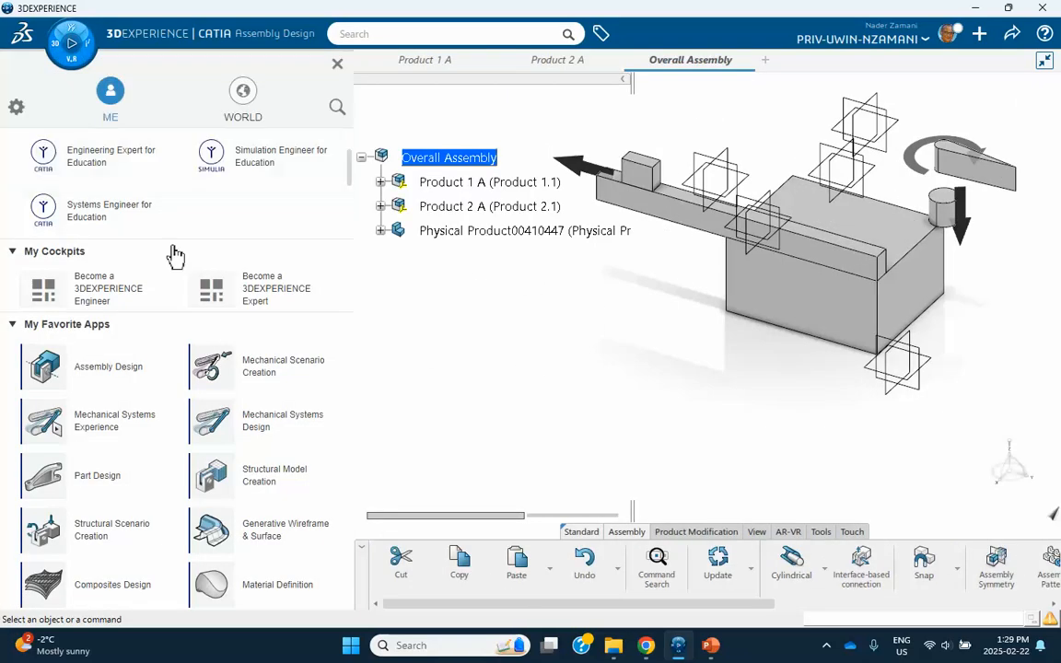
click(259, 429)
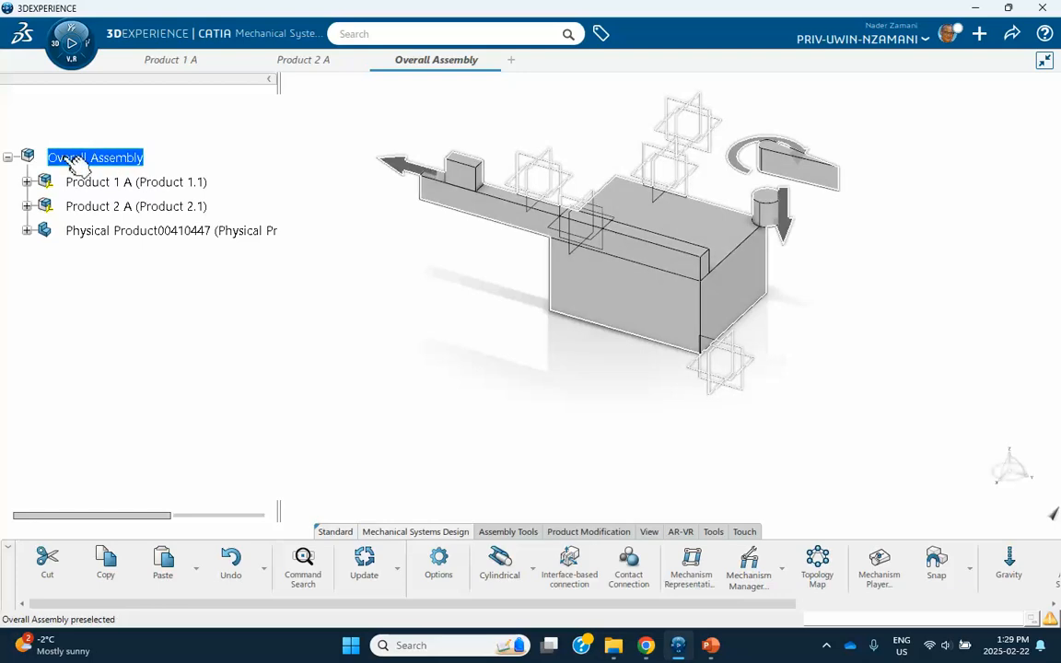
Start a new mechanism representation titled 'Top Level Mechanism'.
click(691, 573)
drag(606, 214, 391, 215)
text(Top Level Mechanism)
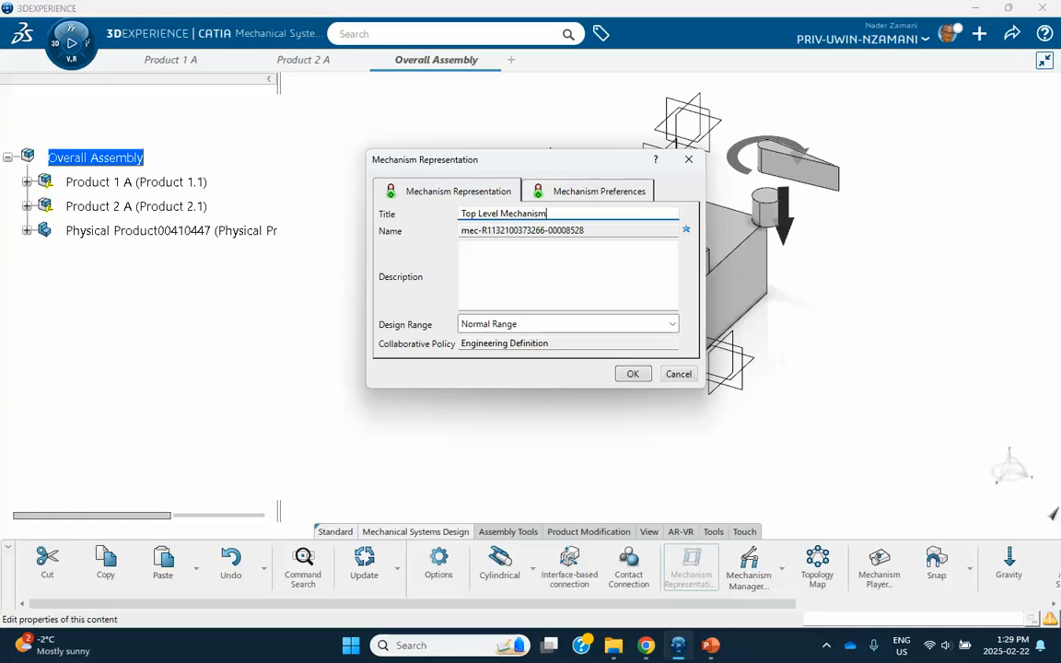
Confirm the Top Level Mechanism and open its Mechanism Manager.
click(635, 377)
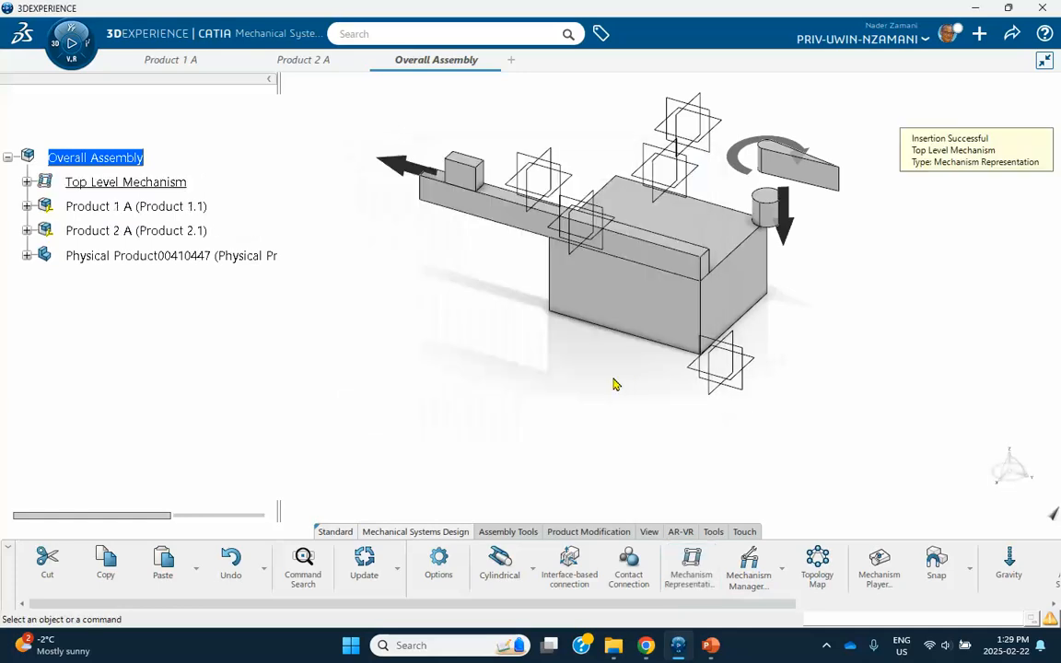
click(26, 183)
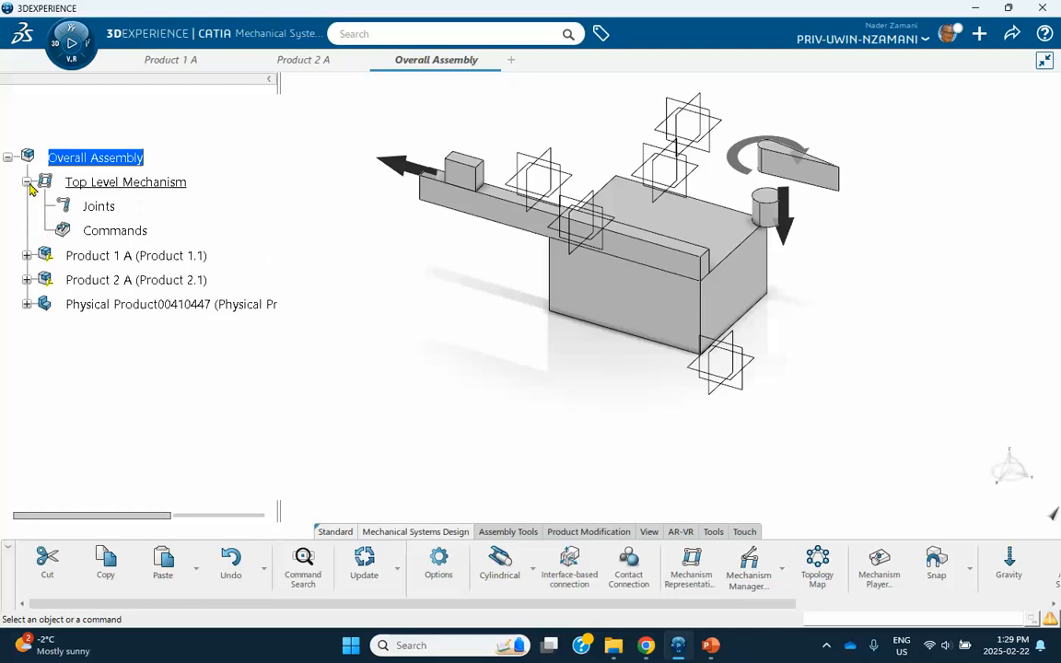
double_click(138, 184)
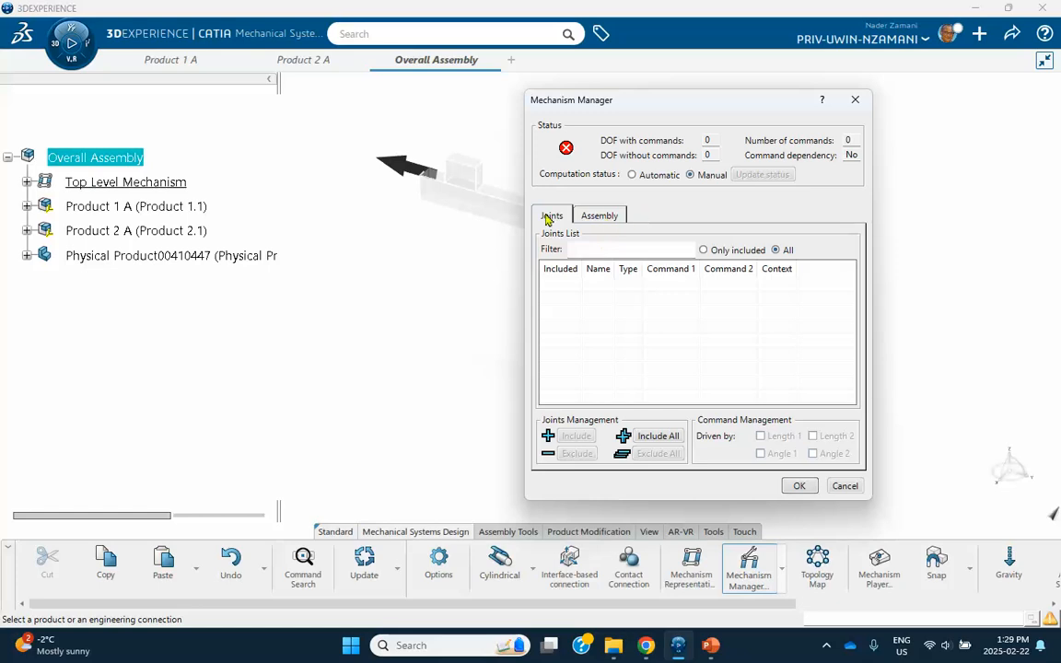
Include Mechanism 1 A and Mechanism 2 A as sub-mechanisms and expand the Assembly node.
click(612, 218)
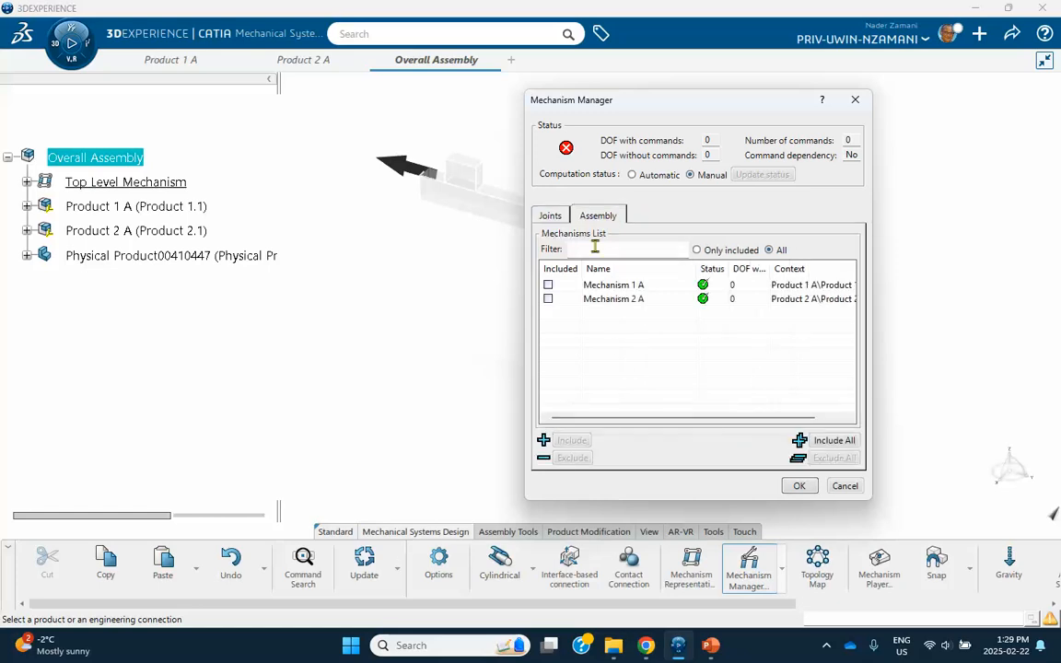
click(548, 286)
click(548, 300)
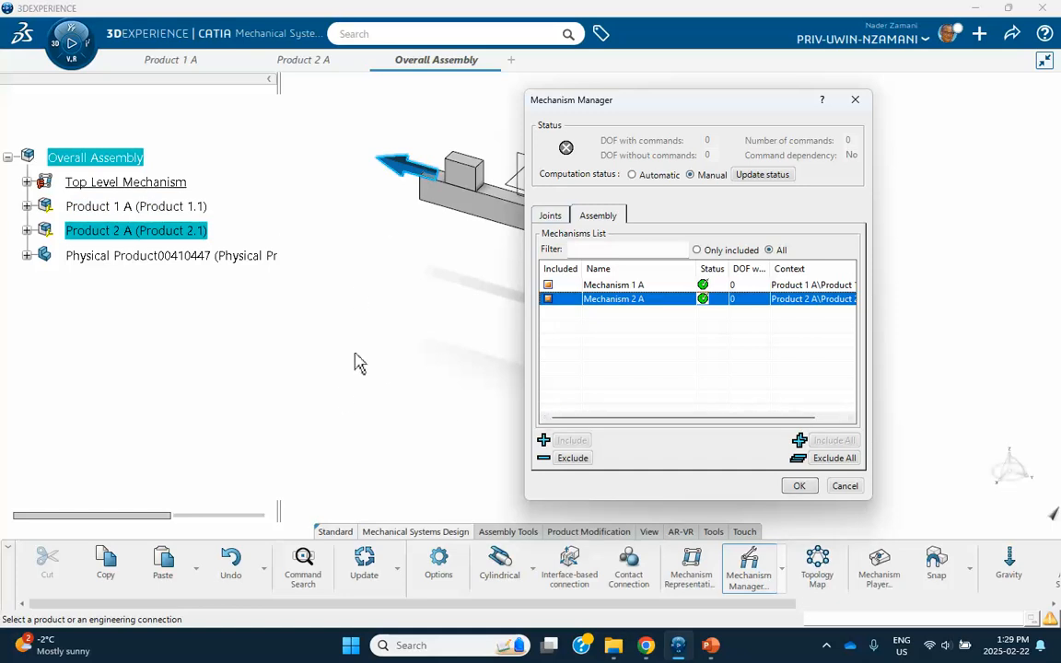
click(797, 487)
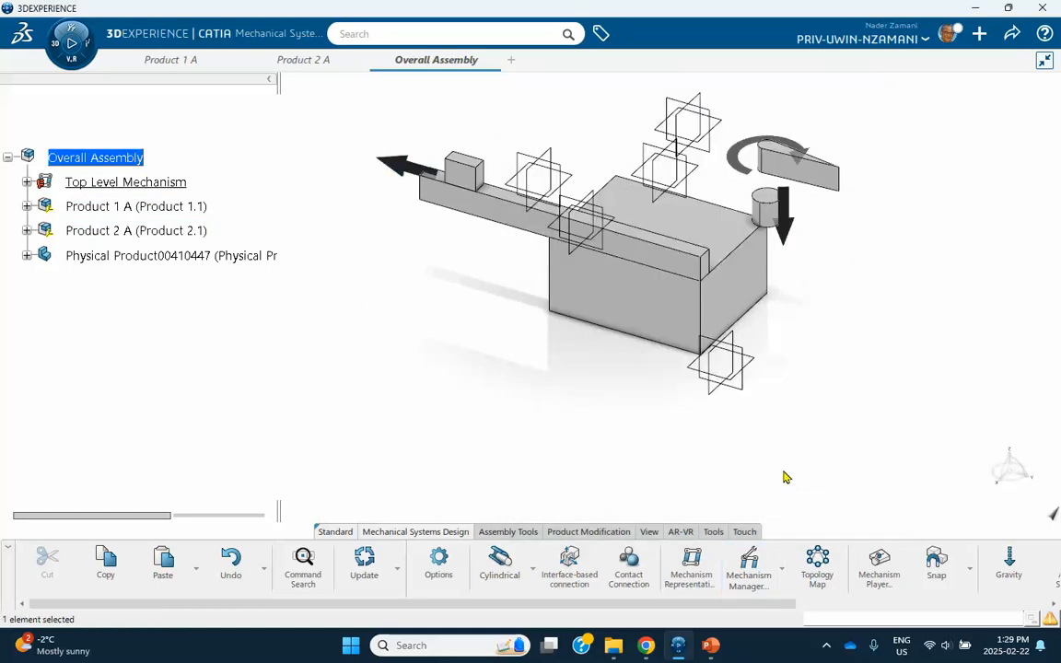
click(27, 183)
click(44, 255)
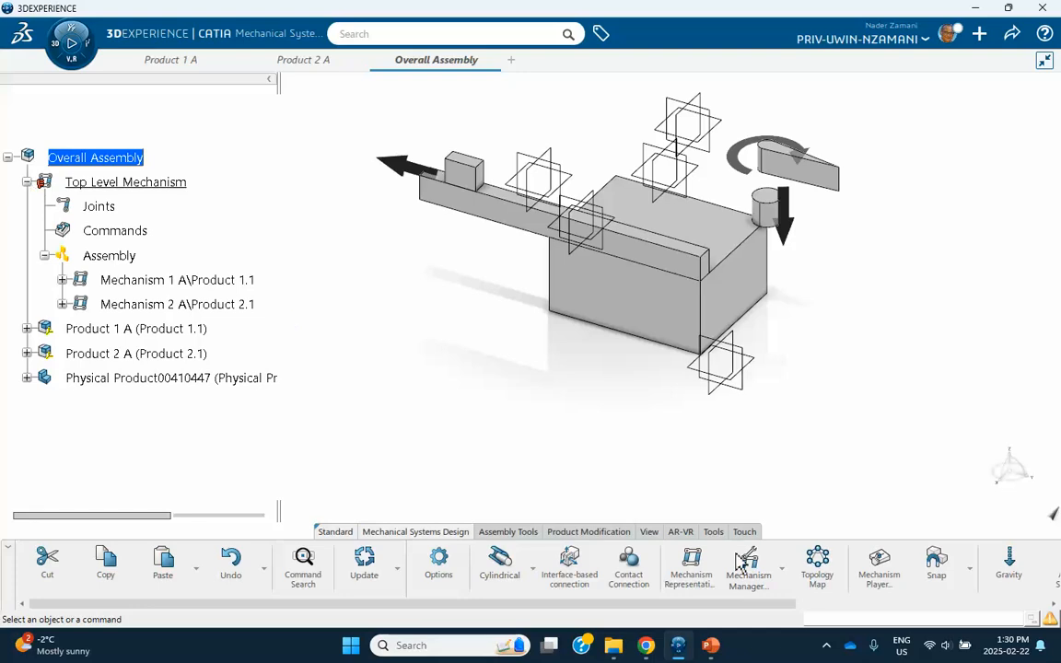
In Mechanism Player, drive Mechanism 1 A to 0.07m and Mechanism 2 A to 0.032m and 18deg.
click(881, 573)
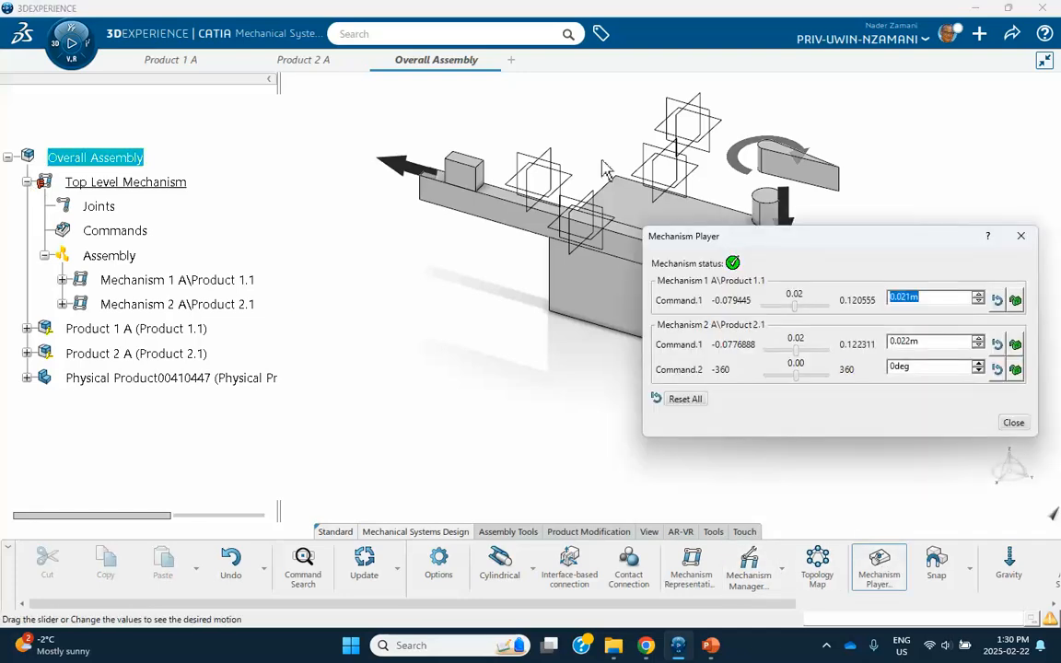
middle_drag(605, 169, 426, 140)
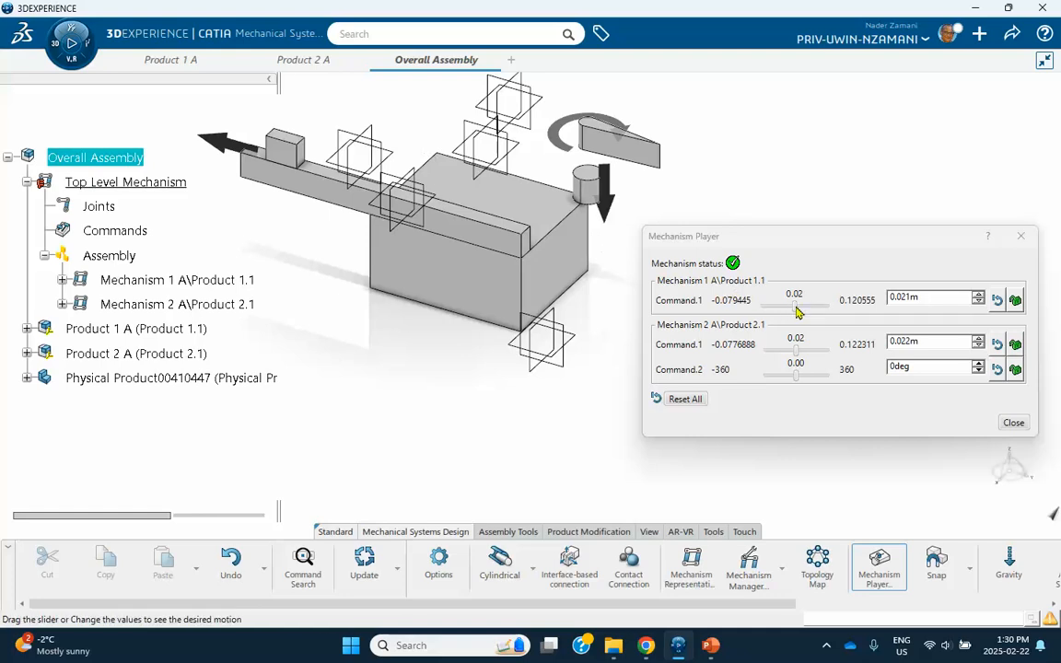
click(798, 310)
mouse_move(798, 310)
mouse_down()
mouse_move(815, 307)
mouse_move(803, 305)
mouse_up()
drag(796, 349, 798, 354)
mouse_move(798, 377)
mouse_down()
mouse_move(811, 376)
mouse_move(800, 375)
mouse_up()
Move Mechanism 2 A's translation to 0.054m, close the player, and switch to PowerPoint.
middle_drag(565, 356, 541, 400)
drag(799, 359, 818, 375)
click(811, 380)
click(1013, 423)
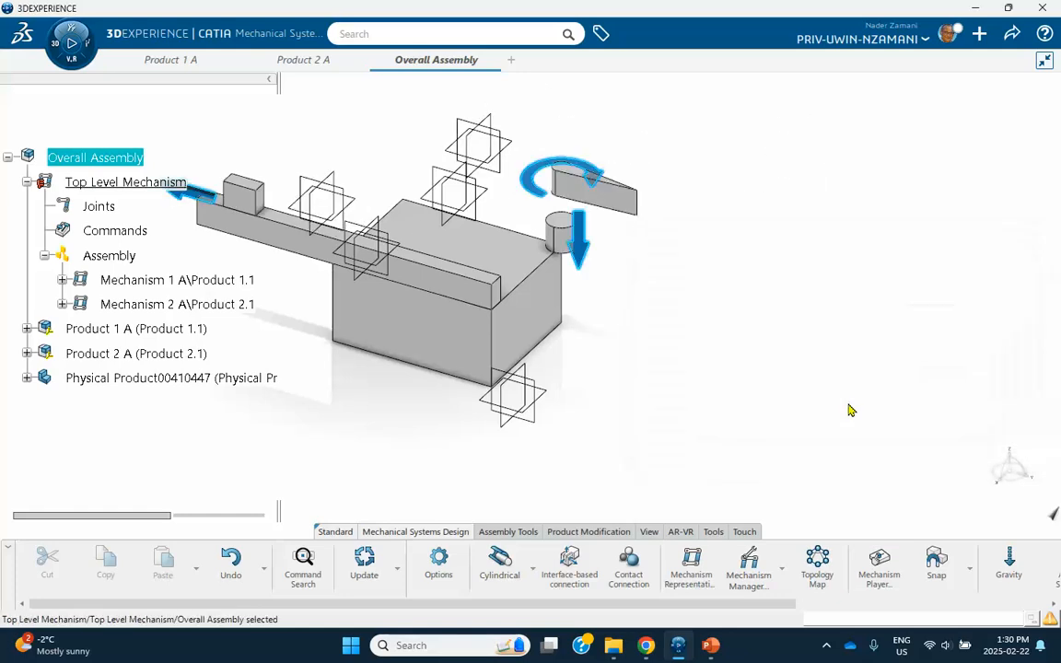
middle_drag(694, 360, 814, 374)
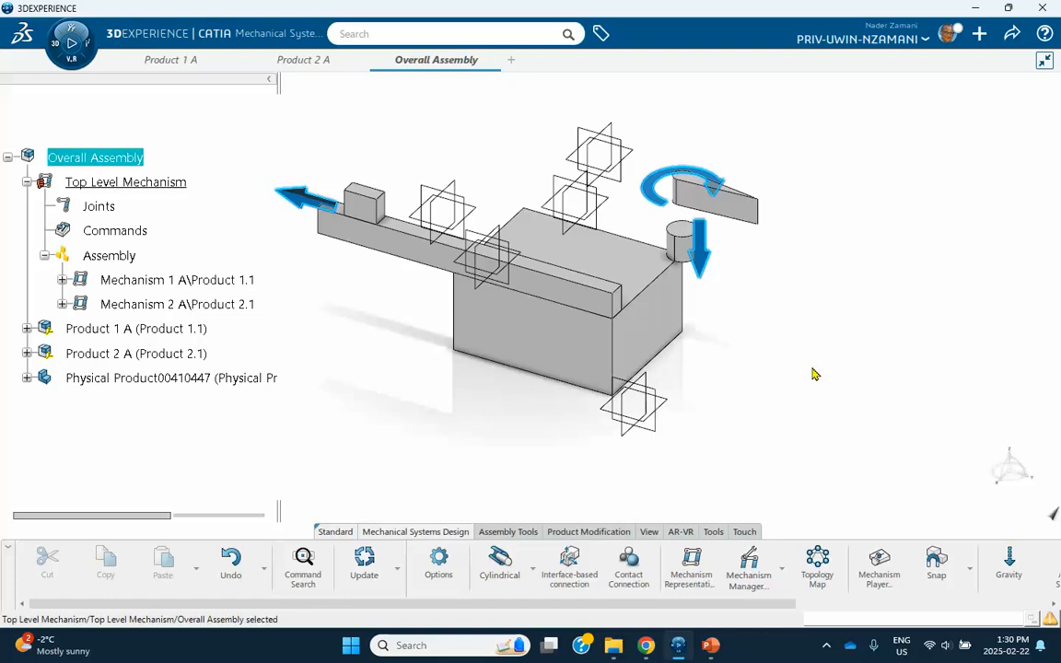
click(711, 646)
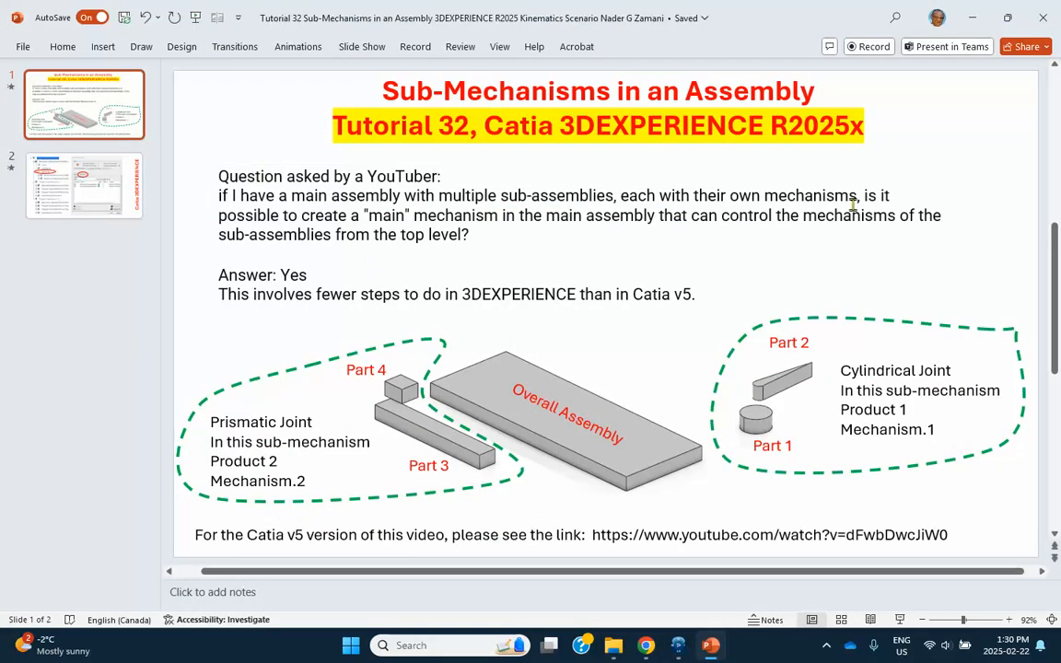